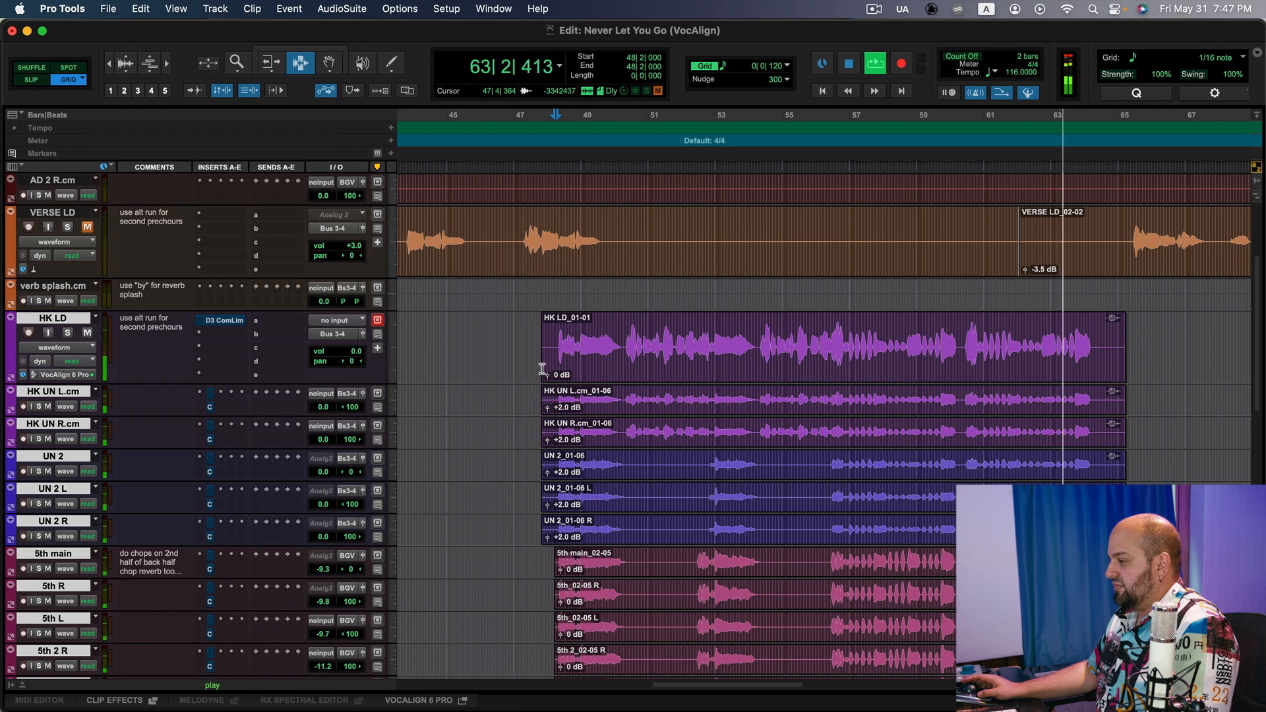
# Step: Stop playback and mute the UN 2, UN 2 L and UN 2 R clips
pyautogui.press('space')
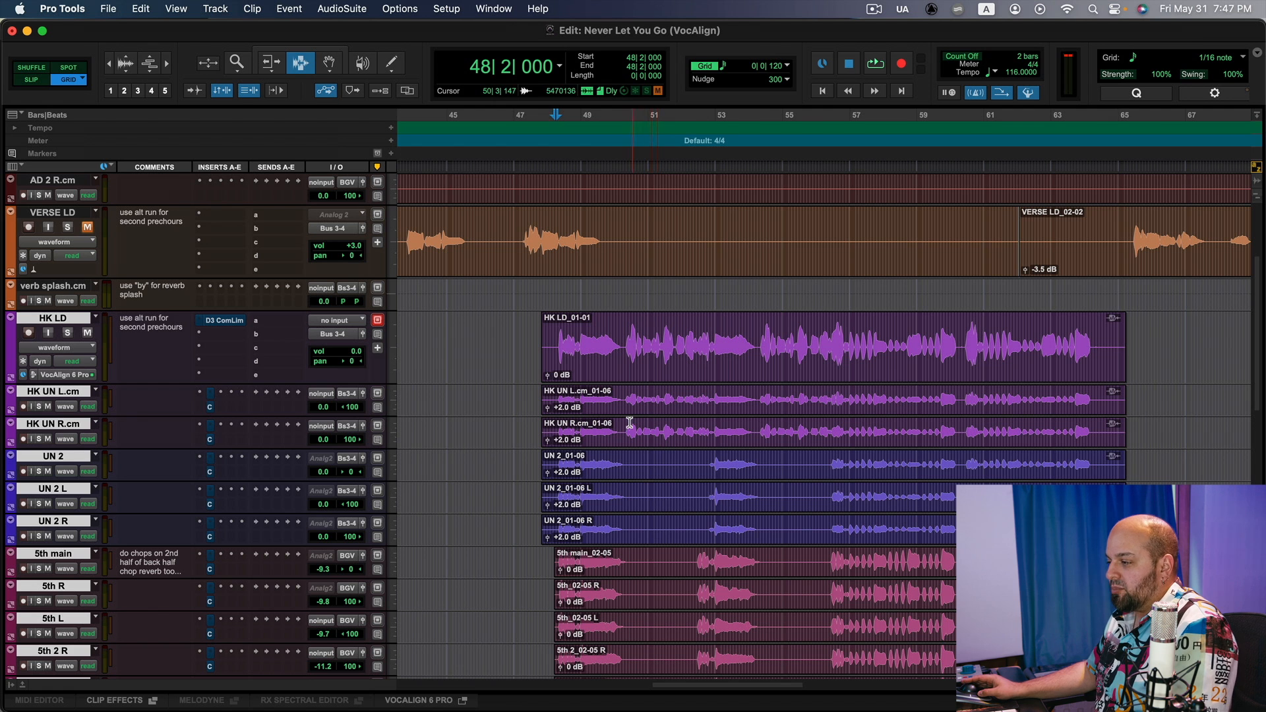
pyautogui.moveTo(514, 463); pyautogui.dragTo(1133, 528)
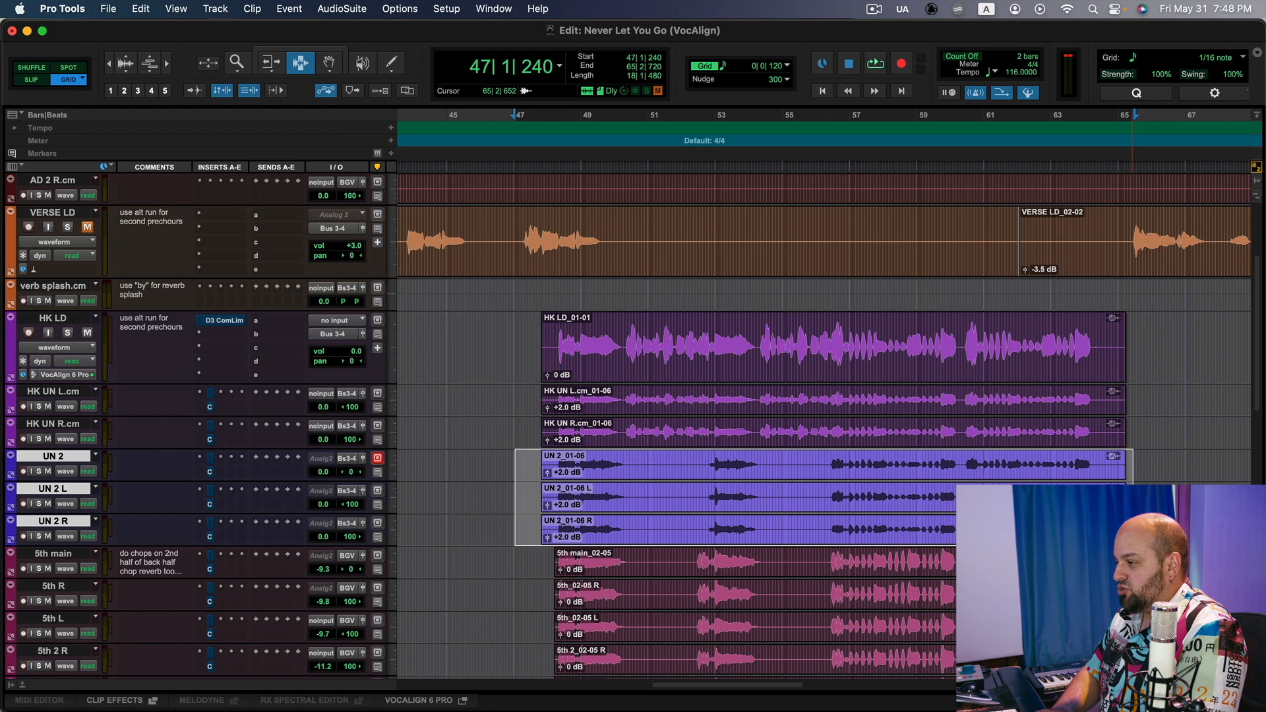
pyautogui.press('super+m')
pyautogui.moveTo(528, 449); pyautogui.dragTo(1148, 527)
pyautogui.scroll(-1, 1148, 527)
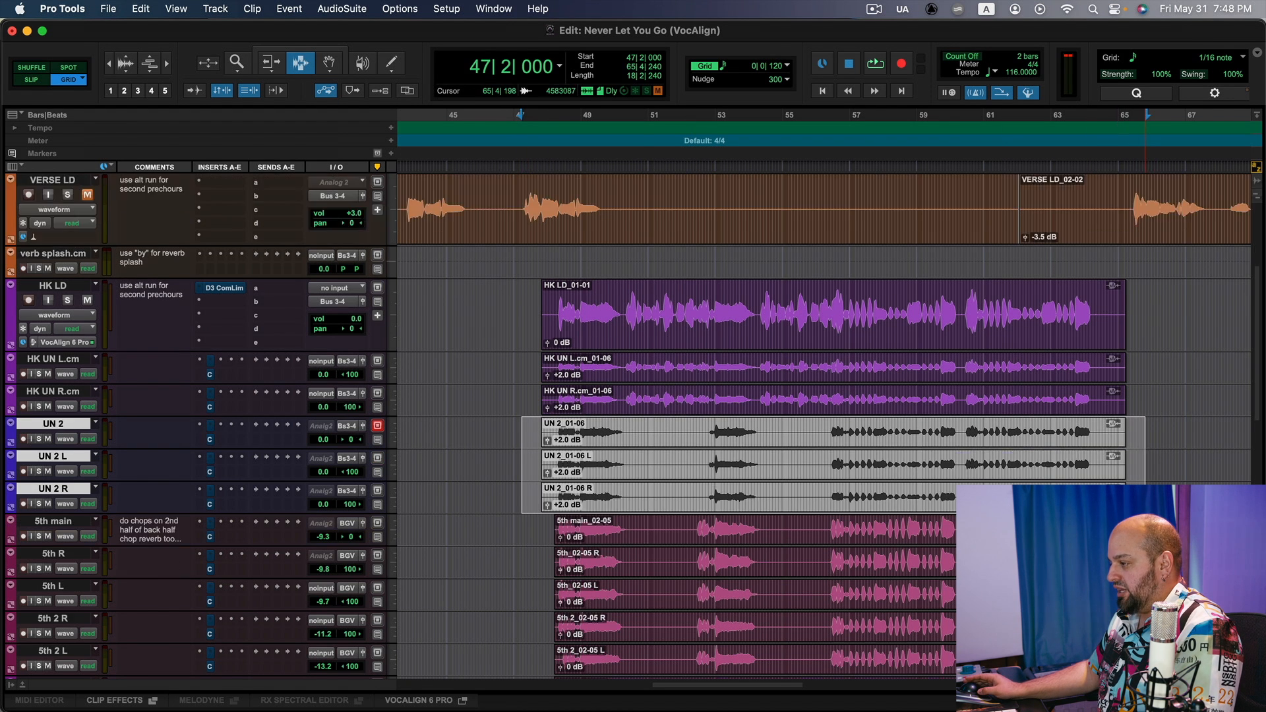
# Step: Mute the 5th 2 R and 5th 2 L clips
pyautogui.scroll(-2, 1148, 527)
pyautogui.moveTo(537, 513); pyautogui.dragTo(1148, 554)
pyautogui.press('super+m')
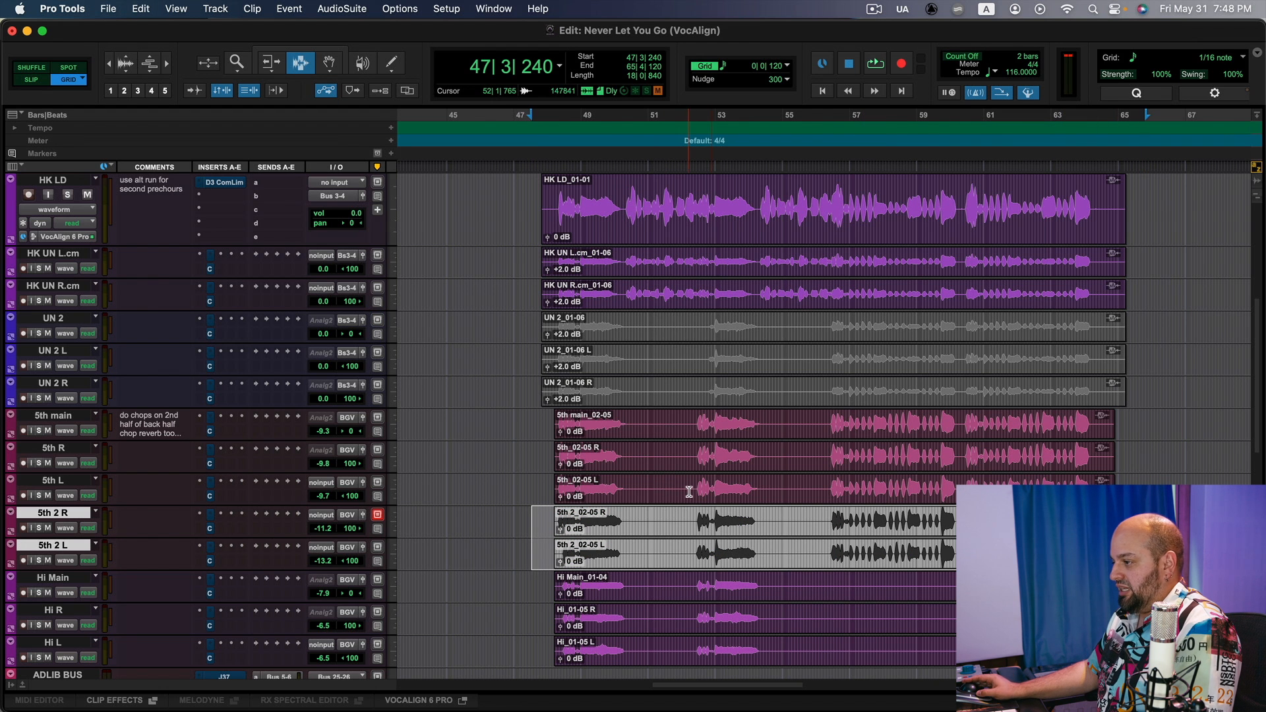
# Step: Separate and mute two passages on HK UN L.cm and HK UN R.cm, around bars 50–52 and 54–56
pyautogui.scroll(2, 828, 515)
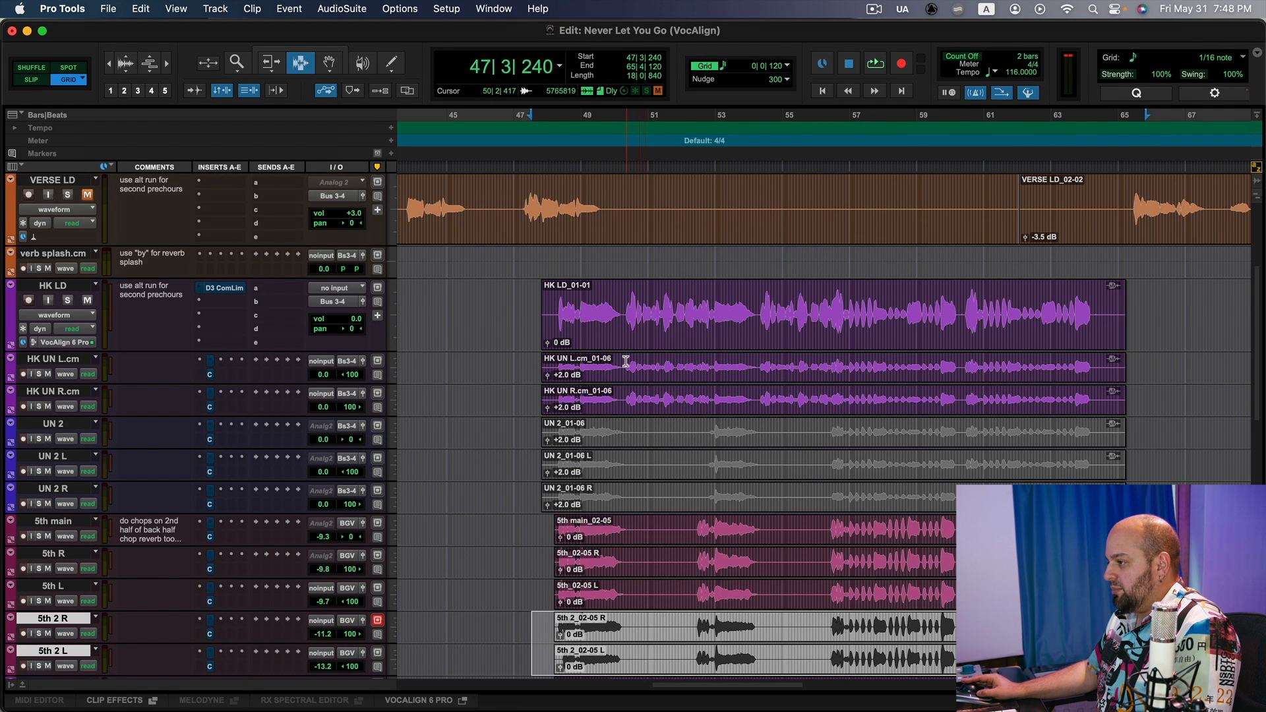
pyautogui.moveTo(625, 364); pyautogui.dragTo(713, 390)
pyautogui.press('super+e')
pyautogui.press('super+m')
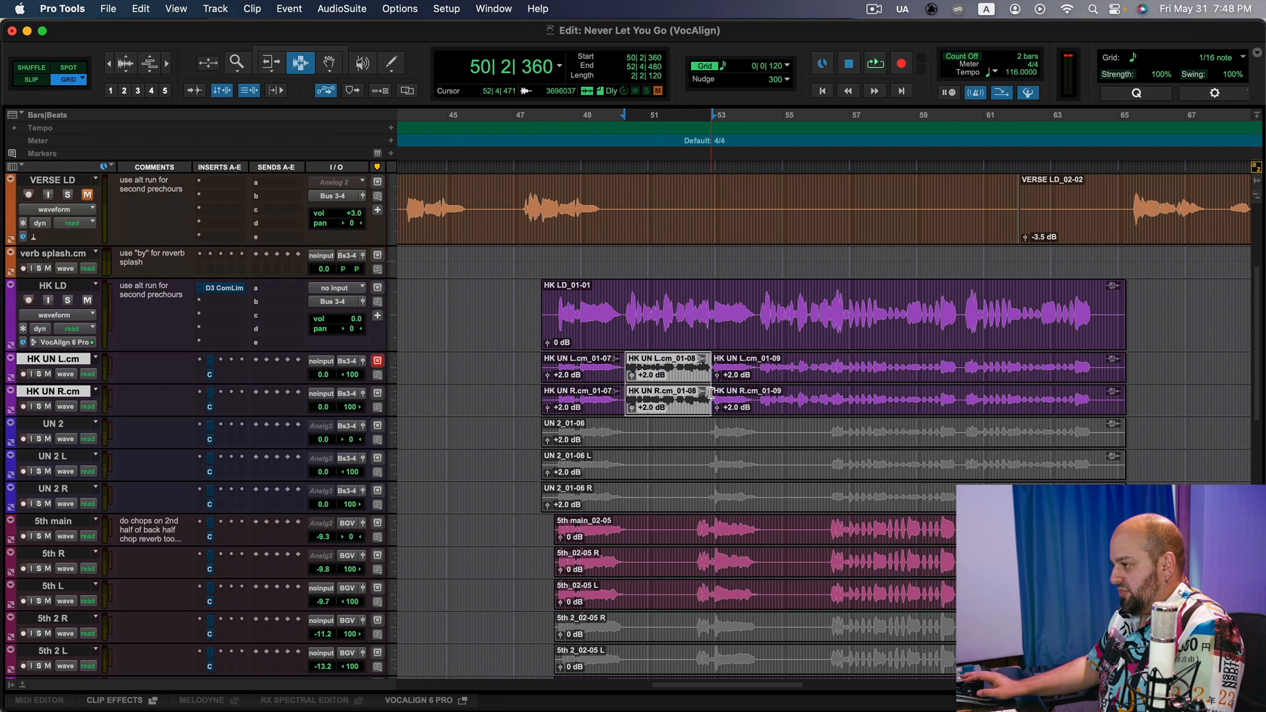
pyautogui.moveTo(757, 370); pyautogui.dragTo(829, 407)
pyautogui.press('super+e')
pyautogui.press('super+m')
# Step: Play the hook vocals from 47|4|000 to audition the thinned-out arrangement
pyautogui.click(539, 376)
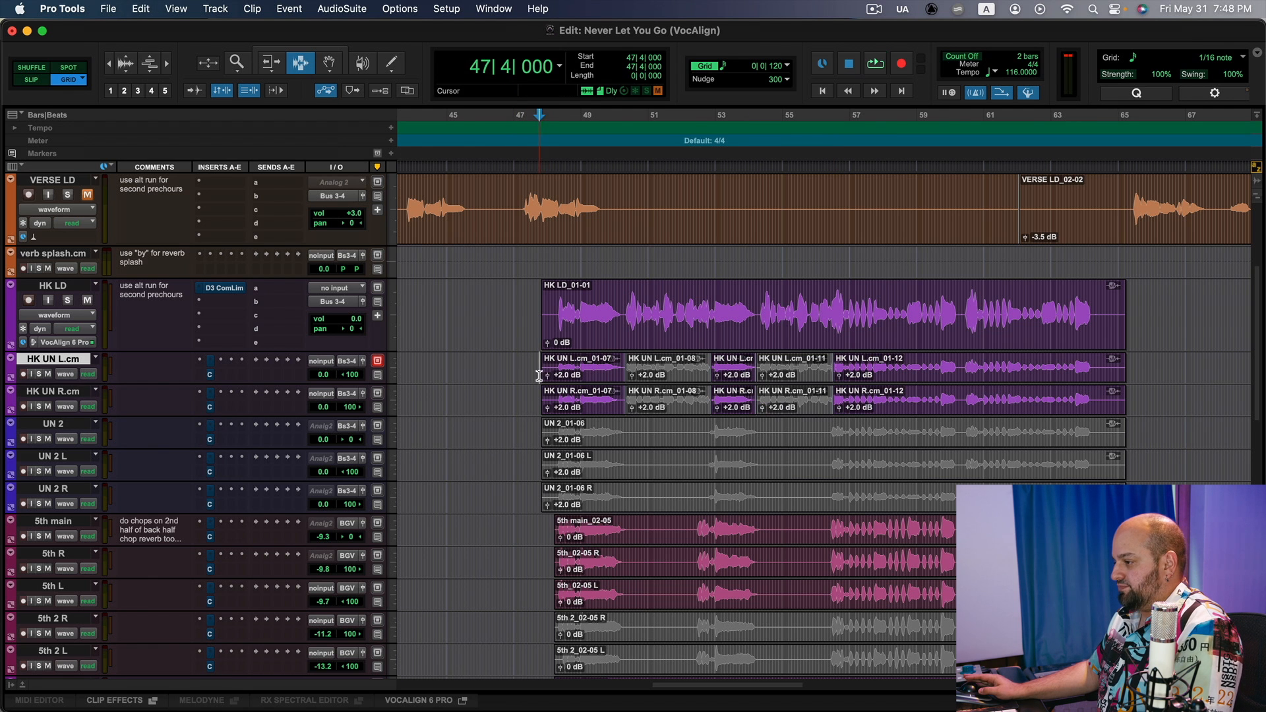
pyautogui.press('space')
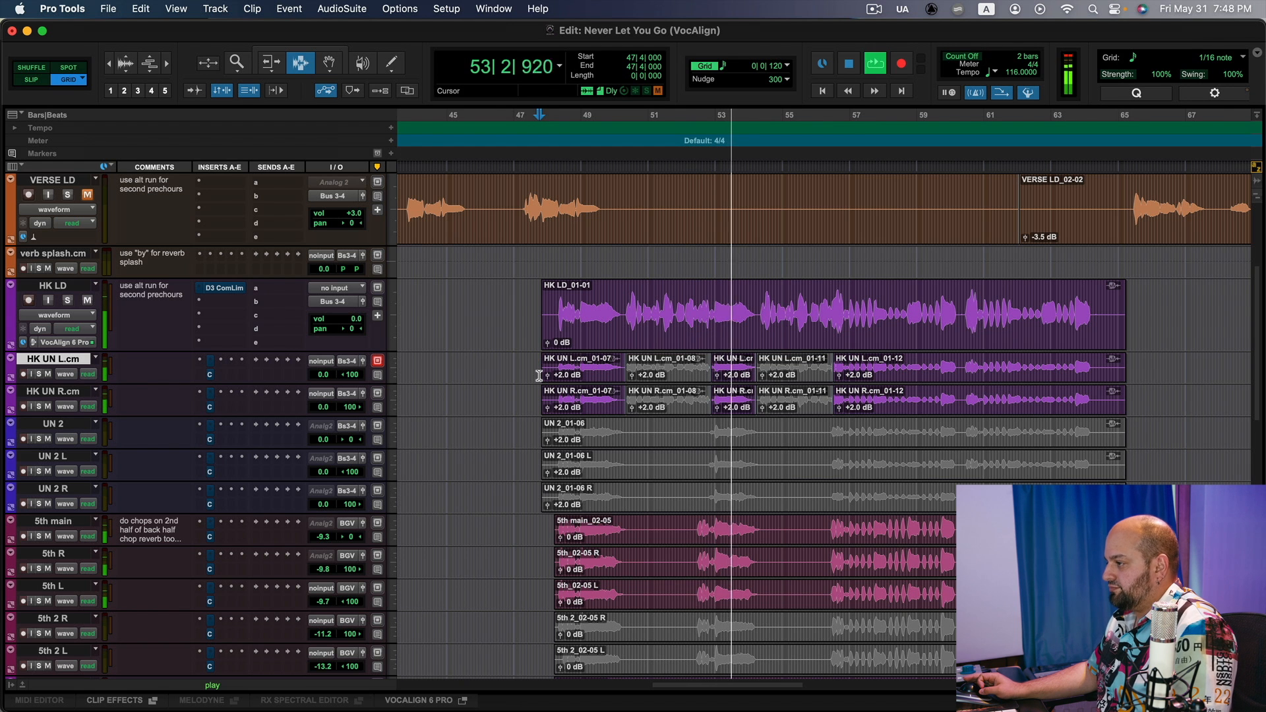
pyautogui.press('space')
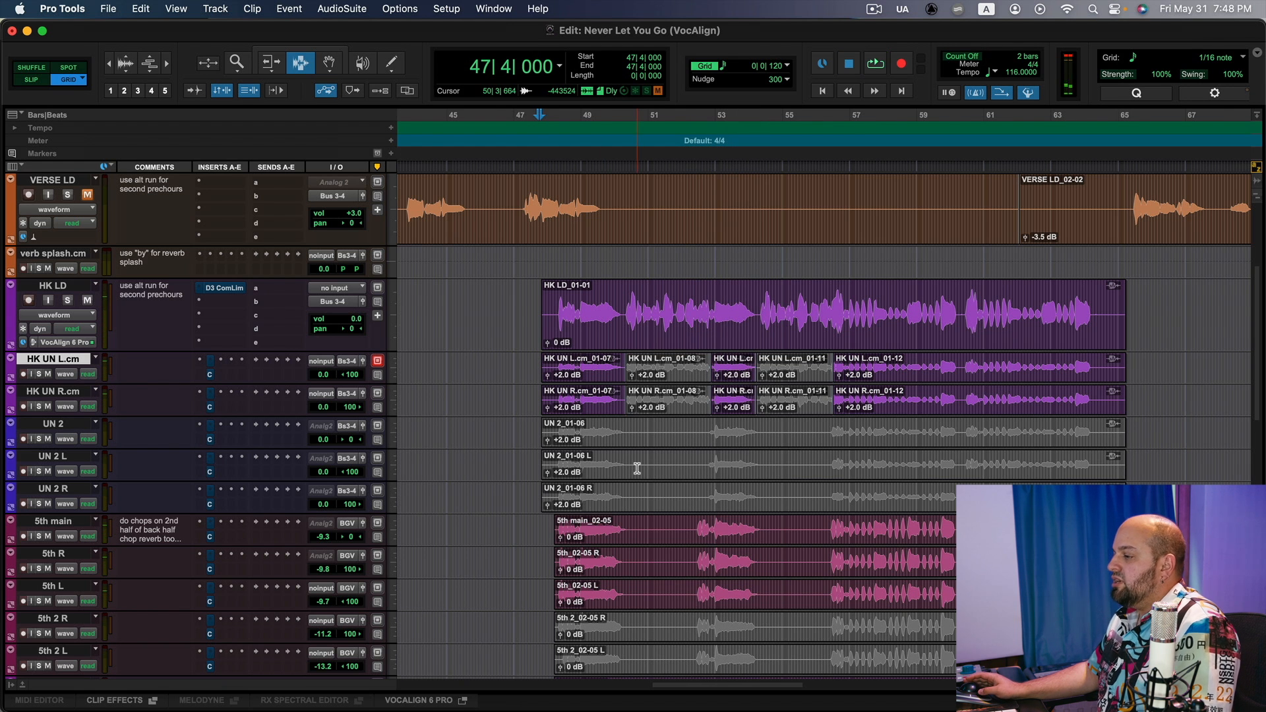
# Step: Undo the clip separations and mutes on the HK UN, UN 2 and 5th 2 tracks, and clear the clip selection
pyautogui.press('super+z')
pyautogui.press('super+z')
pyautogui.press('super+z')
pyautogui.press('super+z')
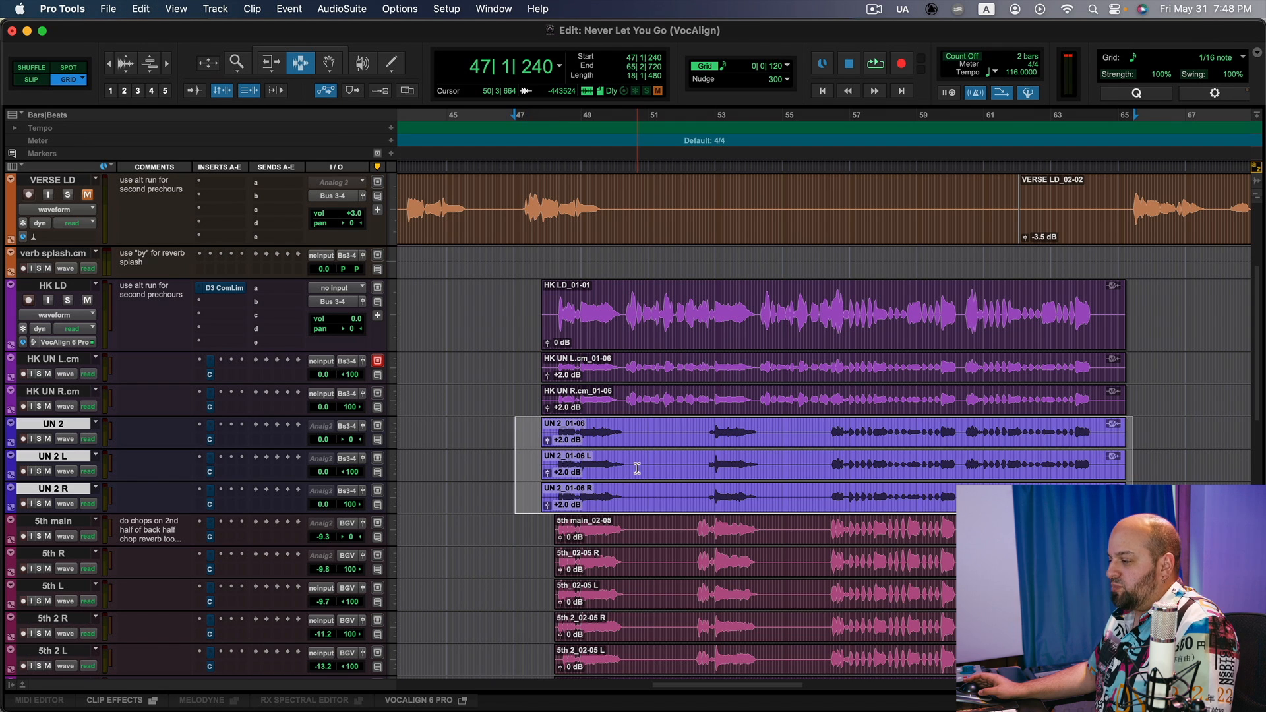
pyautogui.click(516, 470)
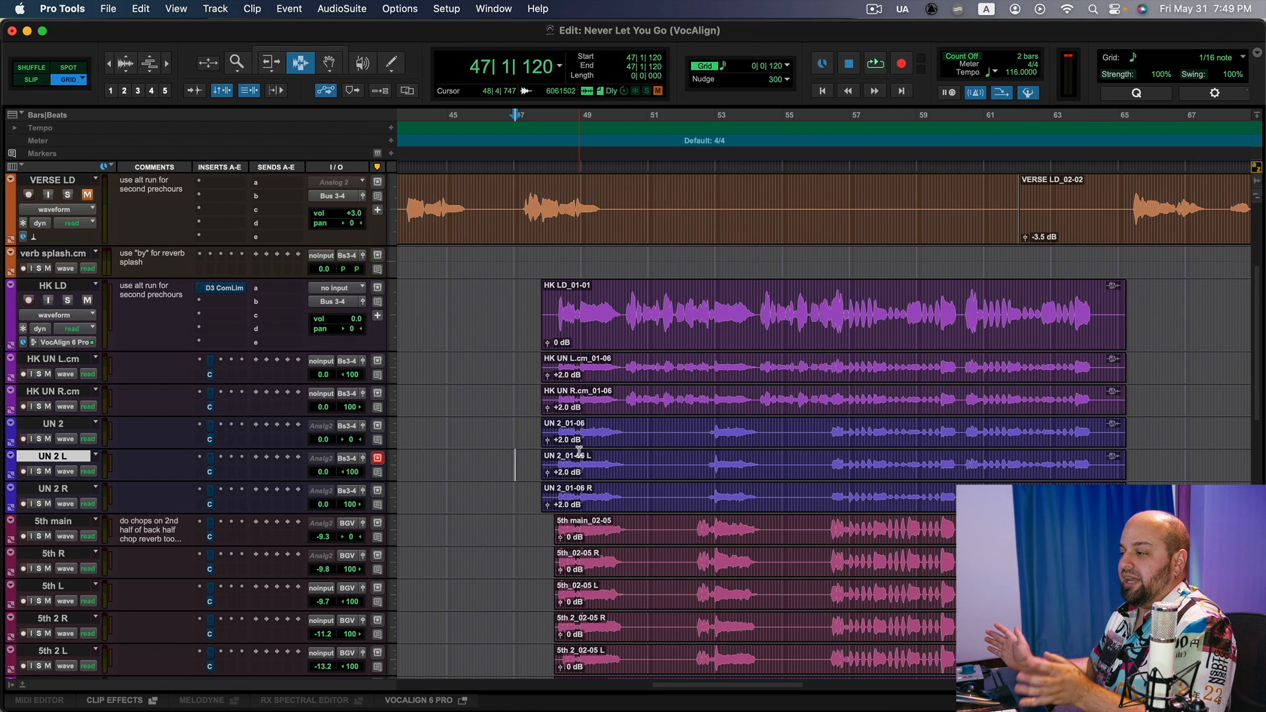
# Step: Examine how the note starting around 58|1|600 lines up across the HK UN, UN 2 and 5th tracks
pyautogui.click(888, 480)
pyautogui.press('super+bracketright')
pyautogui.press('super+bracketright')
pyautogui.press('super+bracketright')
pyautogui.press('super+bracketright')
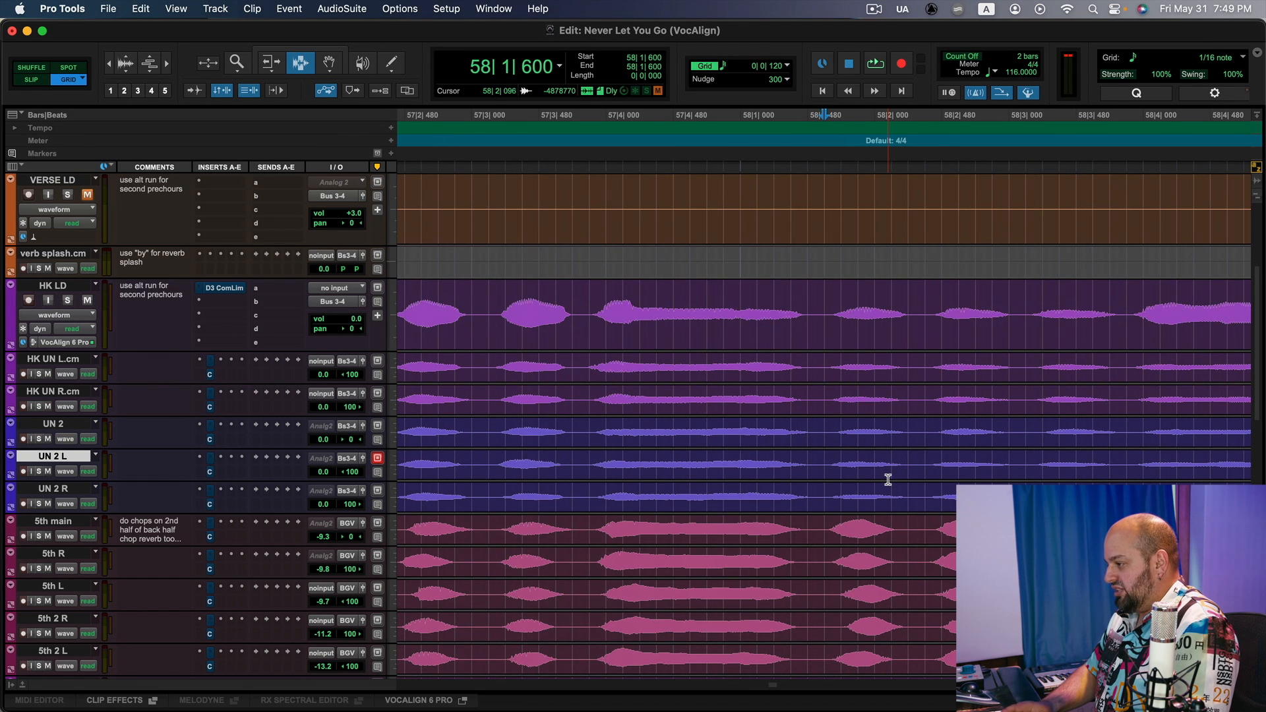
pyautogui.press('super+bracketright')
pyautogui.scroll(-5, 924, 448)
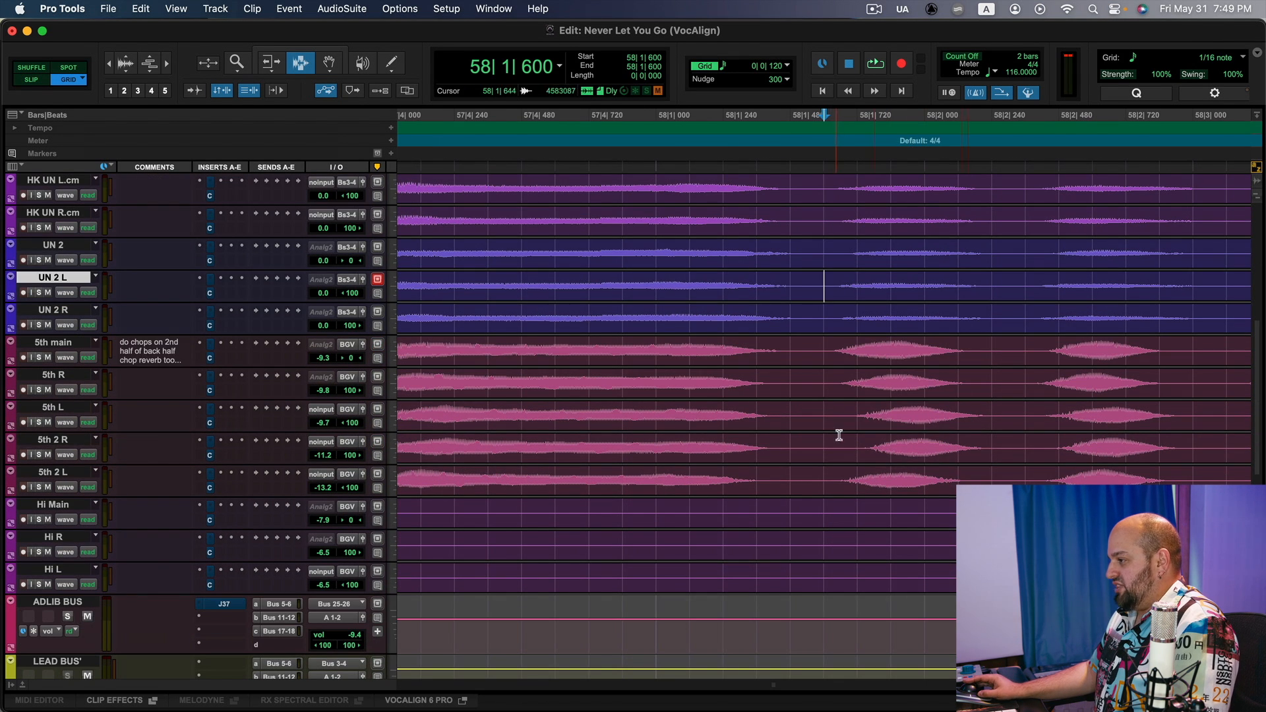
pyautogui.moveTo(826, 449); pyautogui.dragTo(1000, 457)
pyautogui.moveTo(829, 480); pyautogui.dragTo(1059, 473)
pyautogui.moveTo(829, 415); pyautogui.dragTo(994, 402)
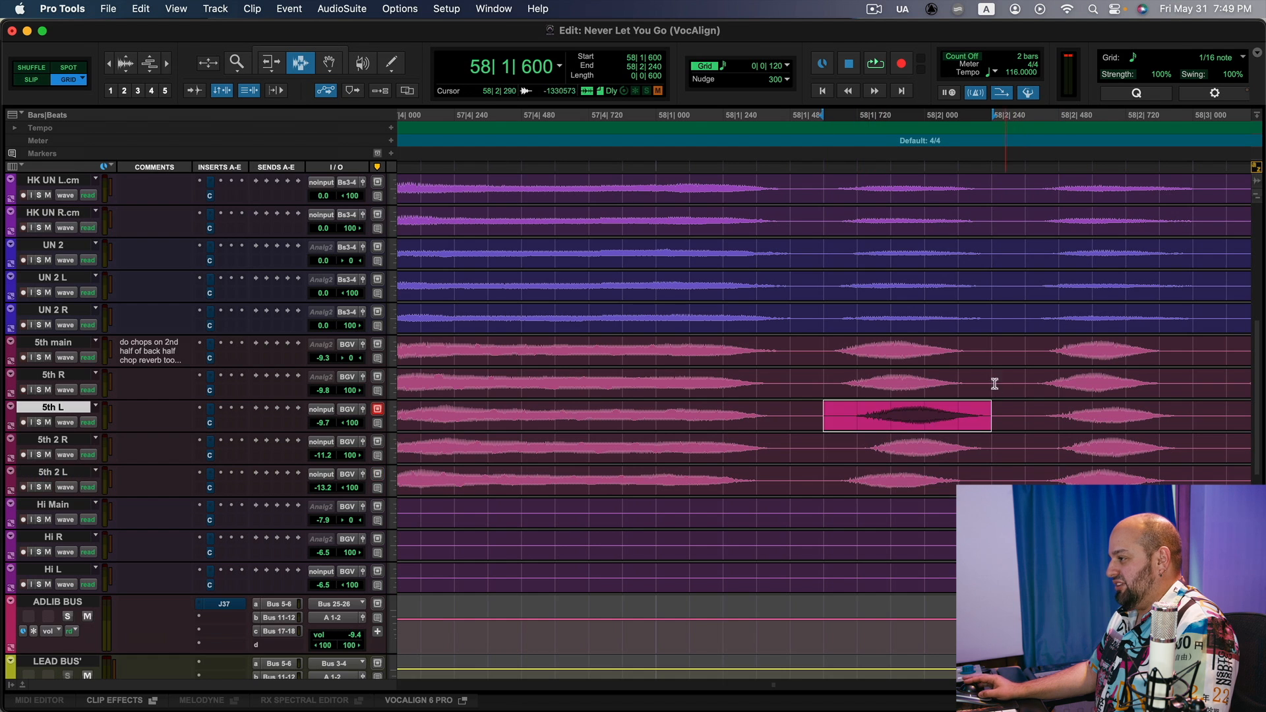
pyautogui.scroll(2, 989, 383)
pyautogui.moveTo(836, 424); pyautogui.dragTo(997, 414)
pyautogui.moveTo(851, 294); pyautogui.dragTo(988, 367)
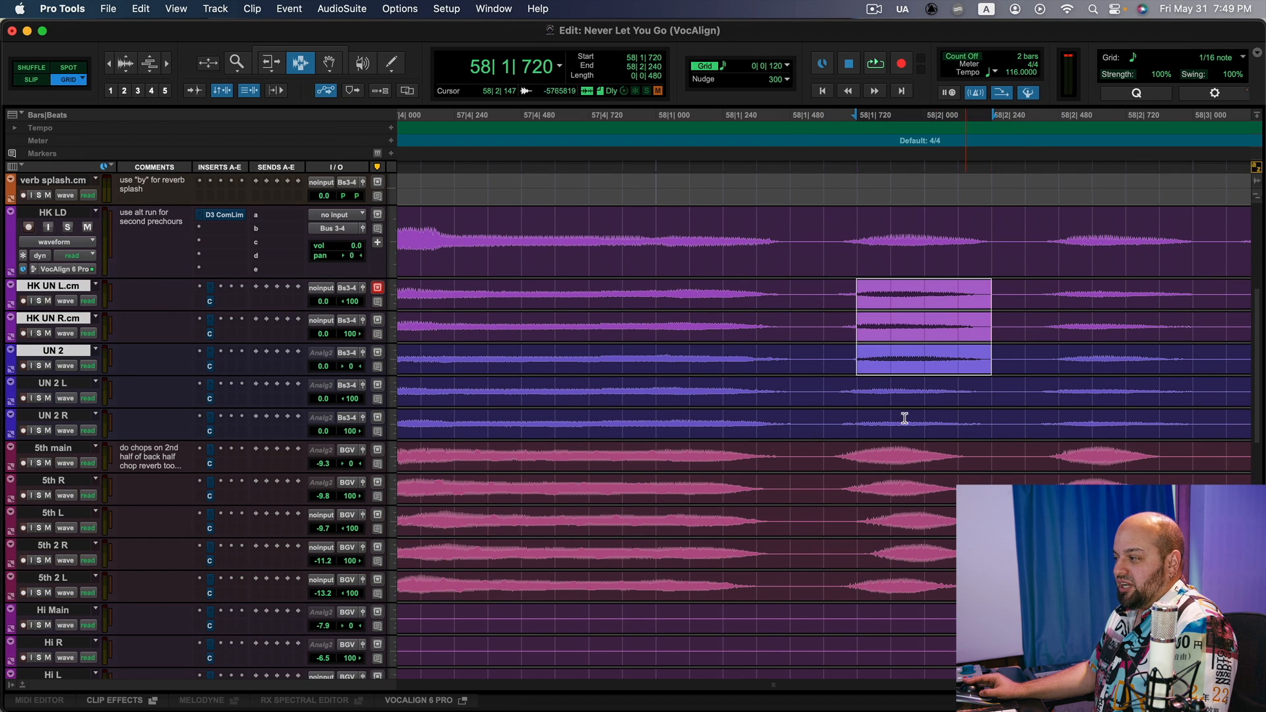
pyautogui.moveTo(860, 423); pyautogui.dragTo(925, 445)
pyautogui.scroll(-3, 960, 478)
pyautogui.moveTo(831, 374); pyautogui.dragTo(941, 387)
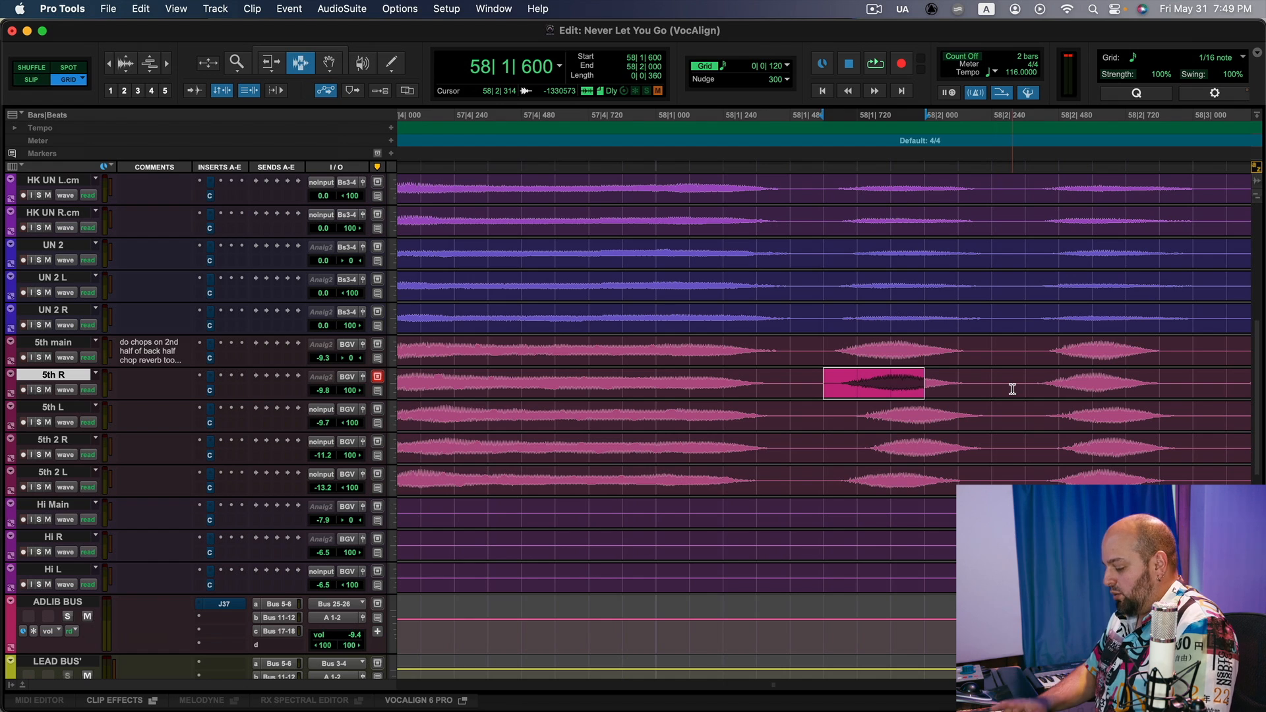
# Step: Inspect the timing of the long note around 59|4|480 across the unison and 5th tracks
pyautogui.press('r')
pyautogui.press('r')
pyautogui.press('r')
pyautogui.press('r')
pyautogui.moveTo(649, 324); pyautogui.dragTo(1139, 415)
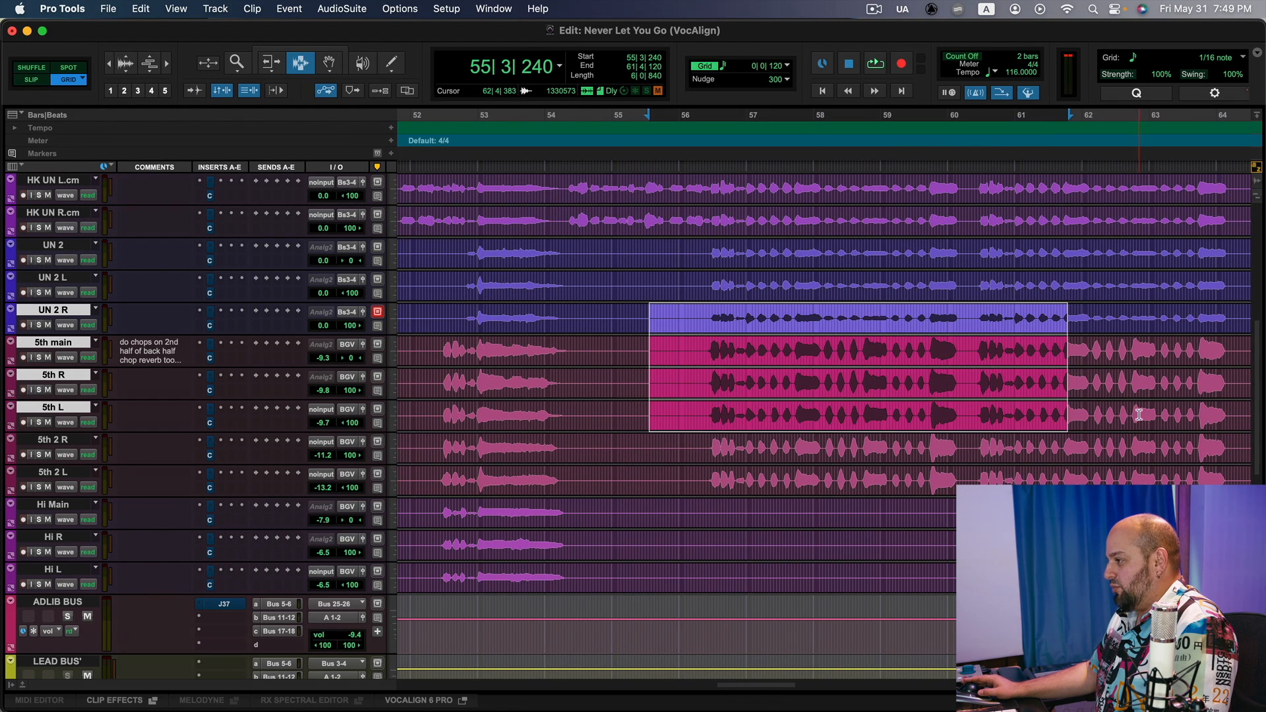
pyautogui.click(945, 349)
pyautogui.press('t')
pyautogui.press('t')
pyautogui.press('t')
pyautogui.press('t')
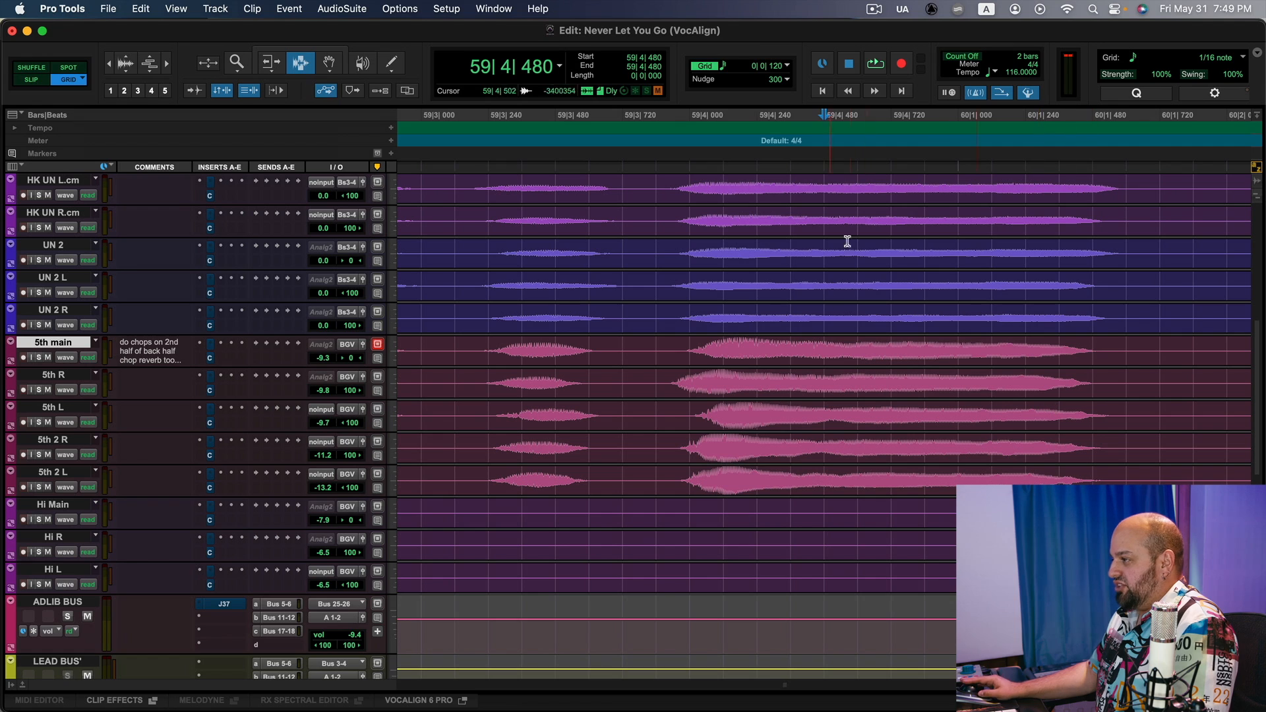
# Step: Look over the whole hook section, highlighting HK LD with HK UN L.cm and HK UN R.cm from about bar 47 to 59
pyautogui.press('r')
pyautogui.press('r')
pyautogui.press('r')
pyautogui.press('r')
pyautogui.press('r')
pyautogui.press('r')
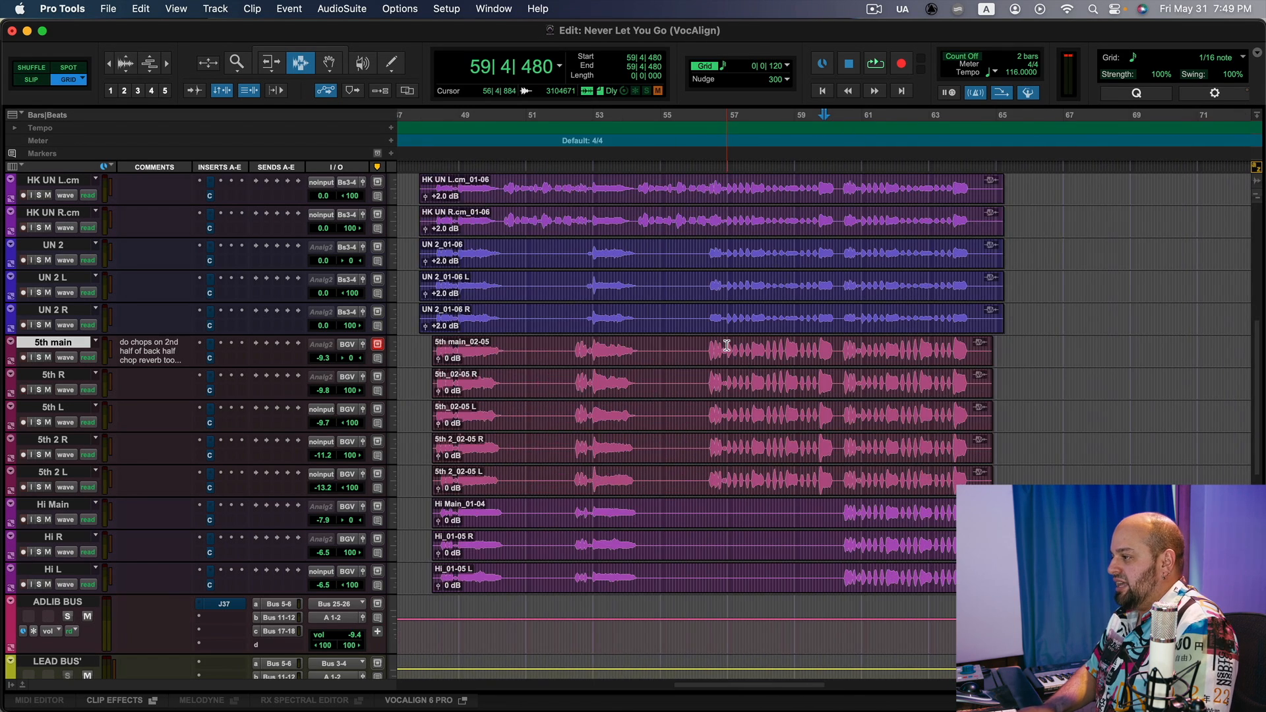
pyautogui.press('r')
pyautogui.scroll(5, 695, 379)
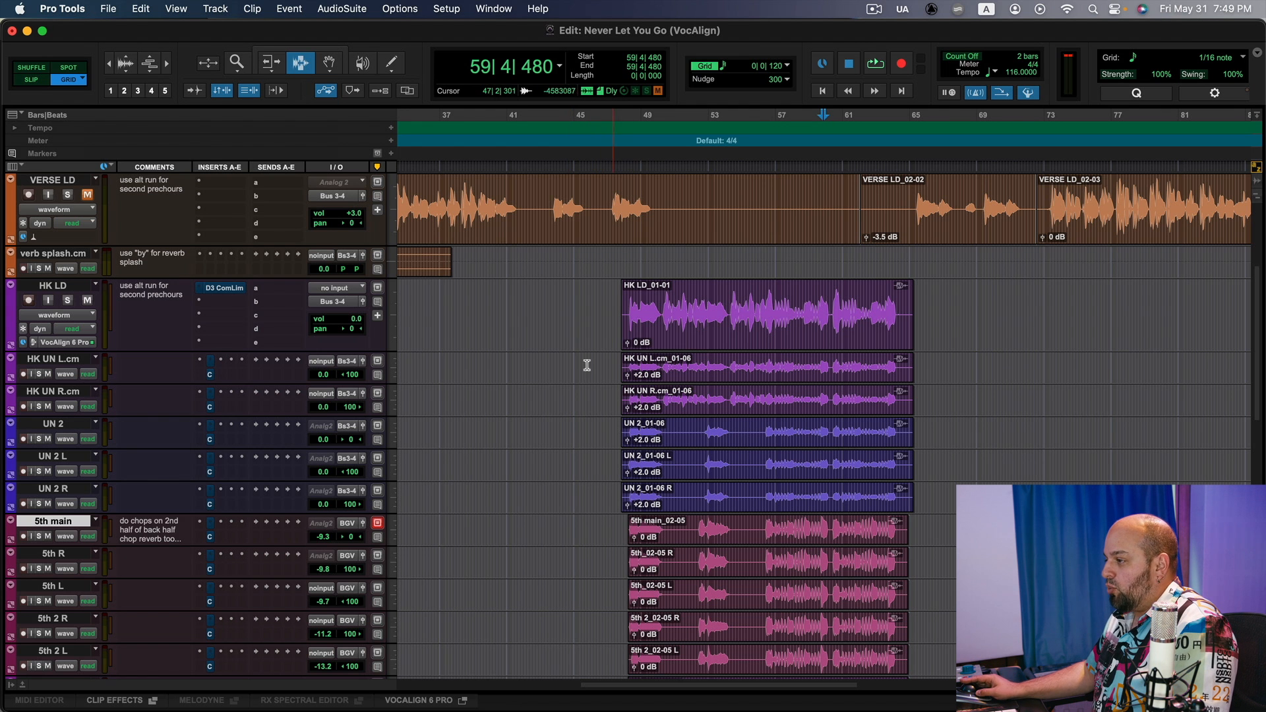
pyautogui.click(658, 376)
pyautogui.press('super+bracketright')
pyautogui.moveTo(698, 360); pyautogui.dragTo(1146, 400)
pyautogui.moveTo(743, 310); pyautogui.dragTo(1154, 393)
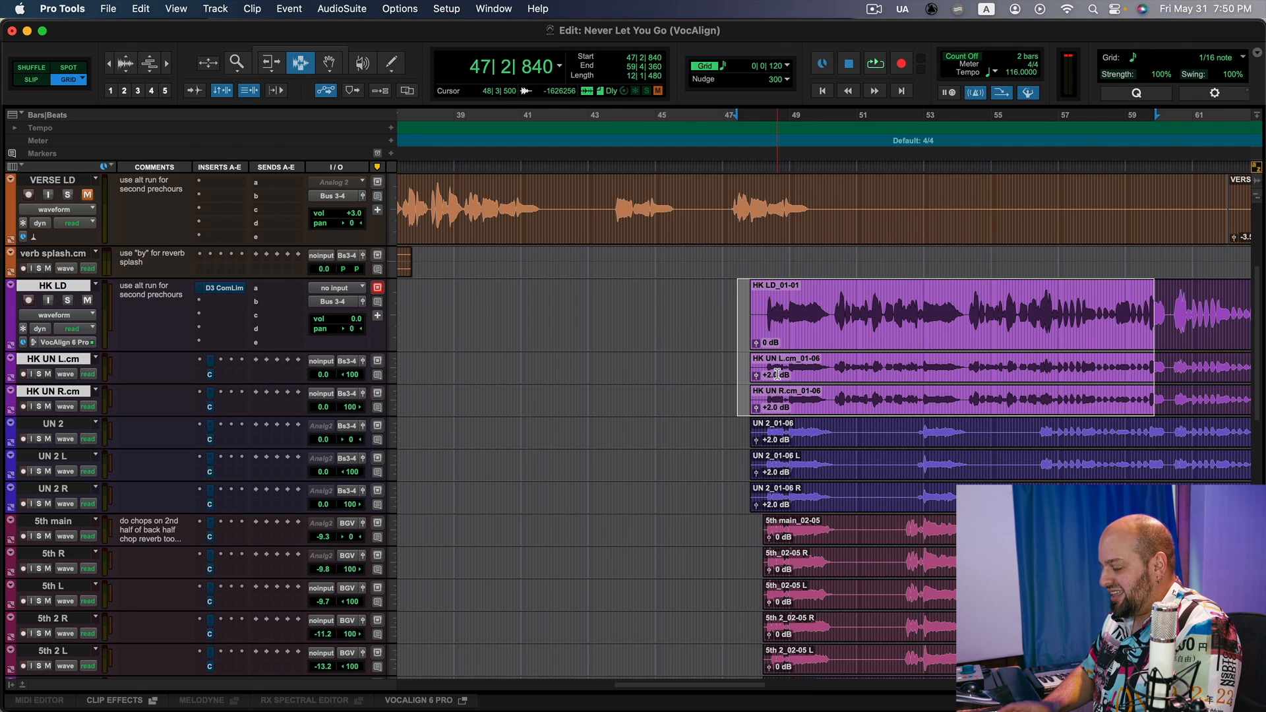
pyautogui.press('r')
pyautogui.press('r')
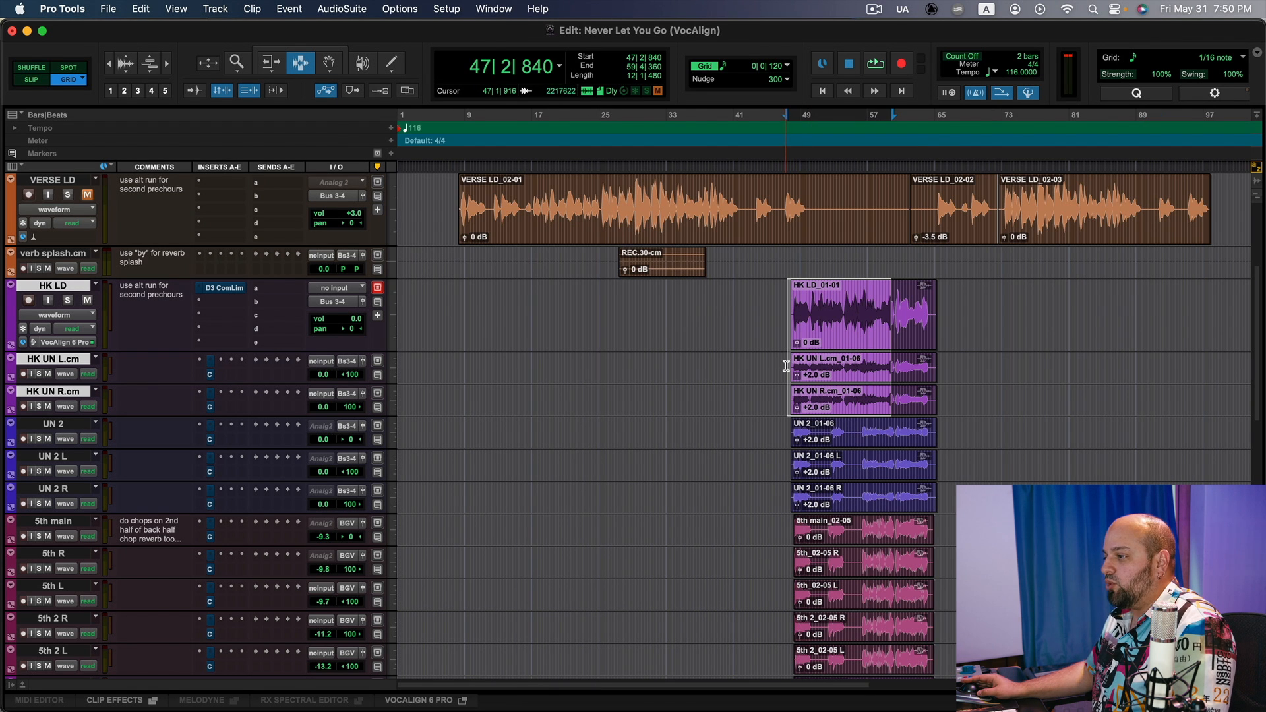
# Step: Put the edit cursor at 48|1|120, open the VocAlign 6 Pro window, and move it aside to expose the tracks
pyautogui.click(786, 368)
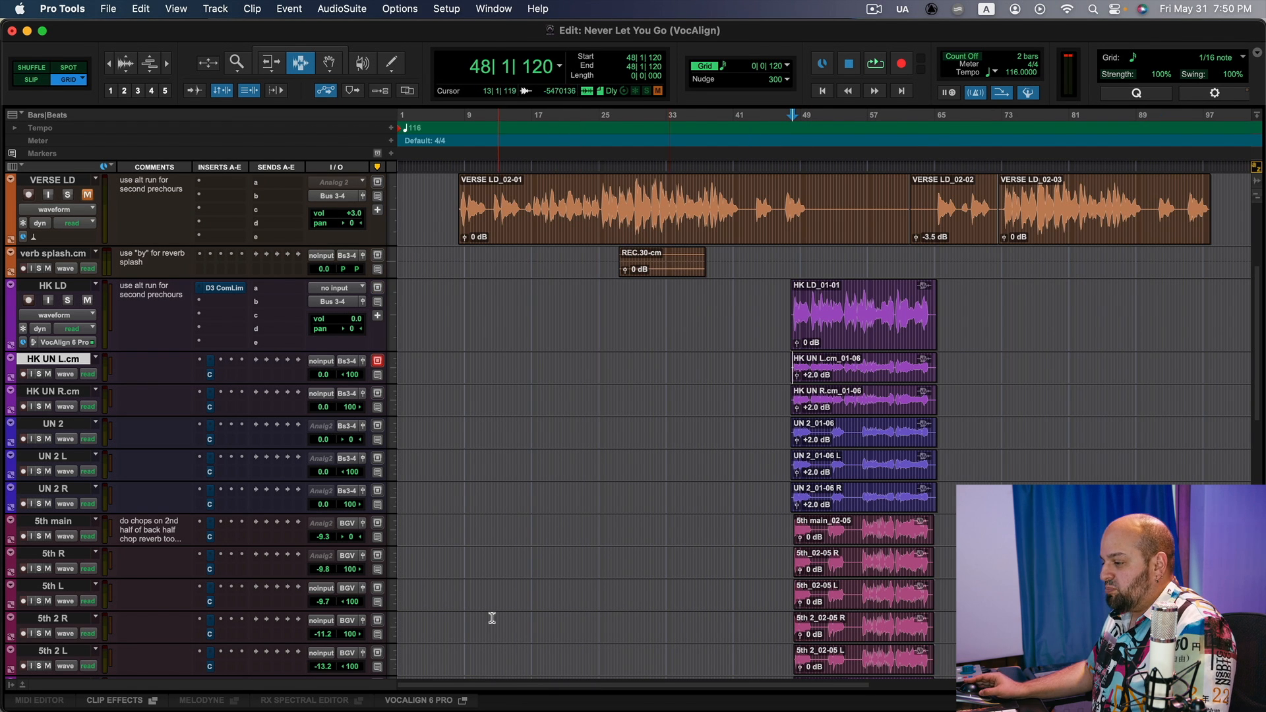
pyautogui.scroll(-2, 510, 620)
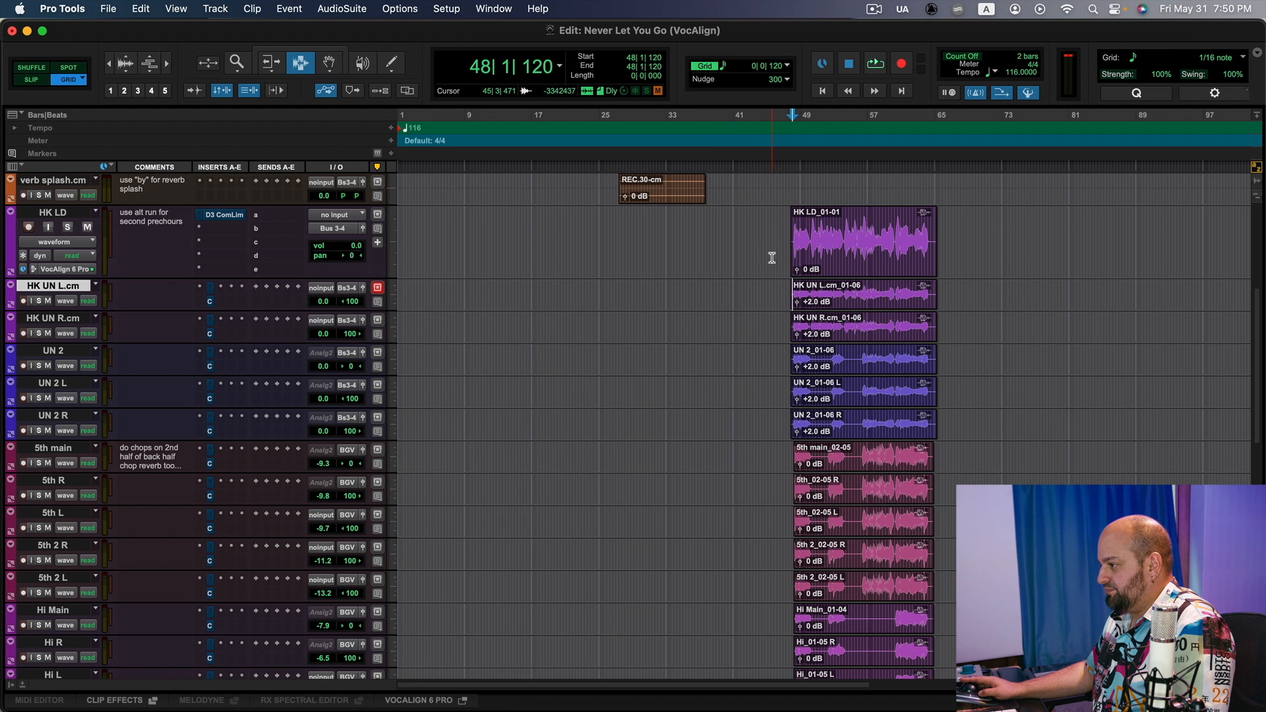
pyautogui.click(463, 700)
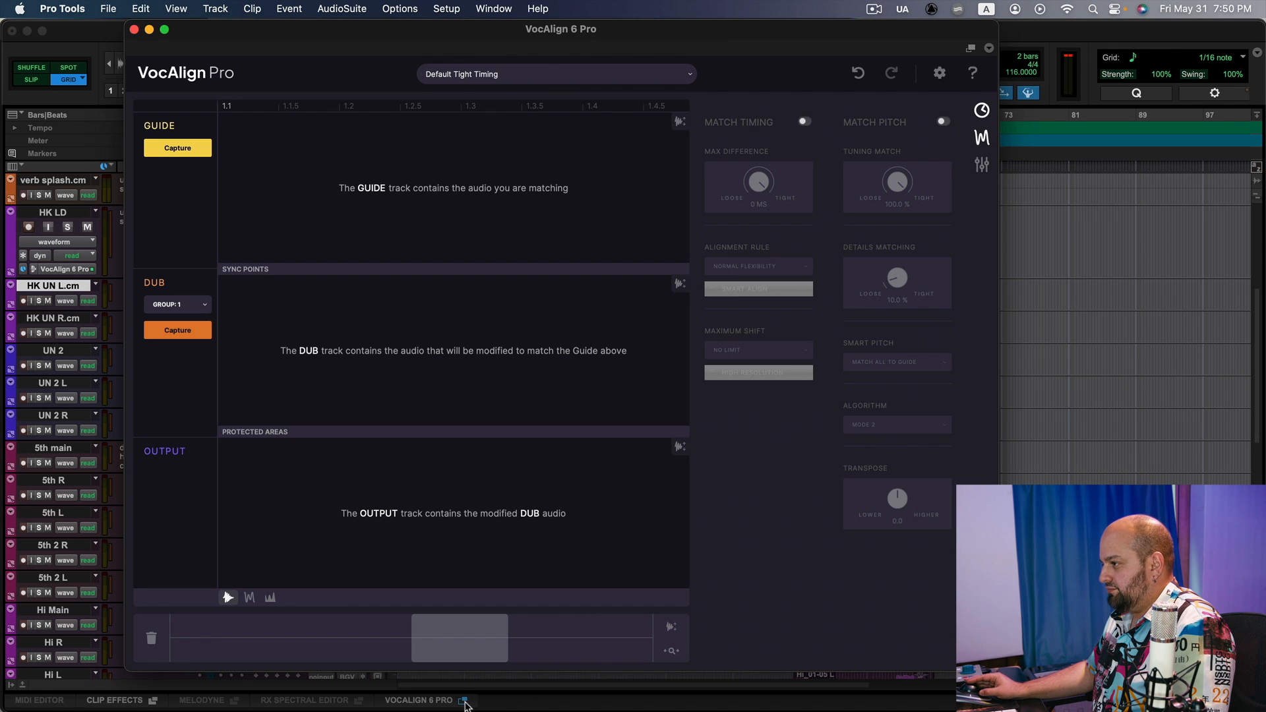
pyautogui.moveTo(244, 38); pyautogui.dragTo(998, 158)
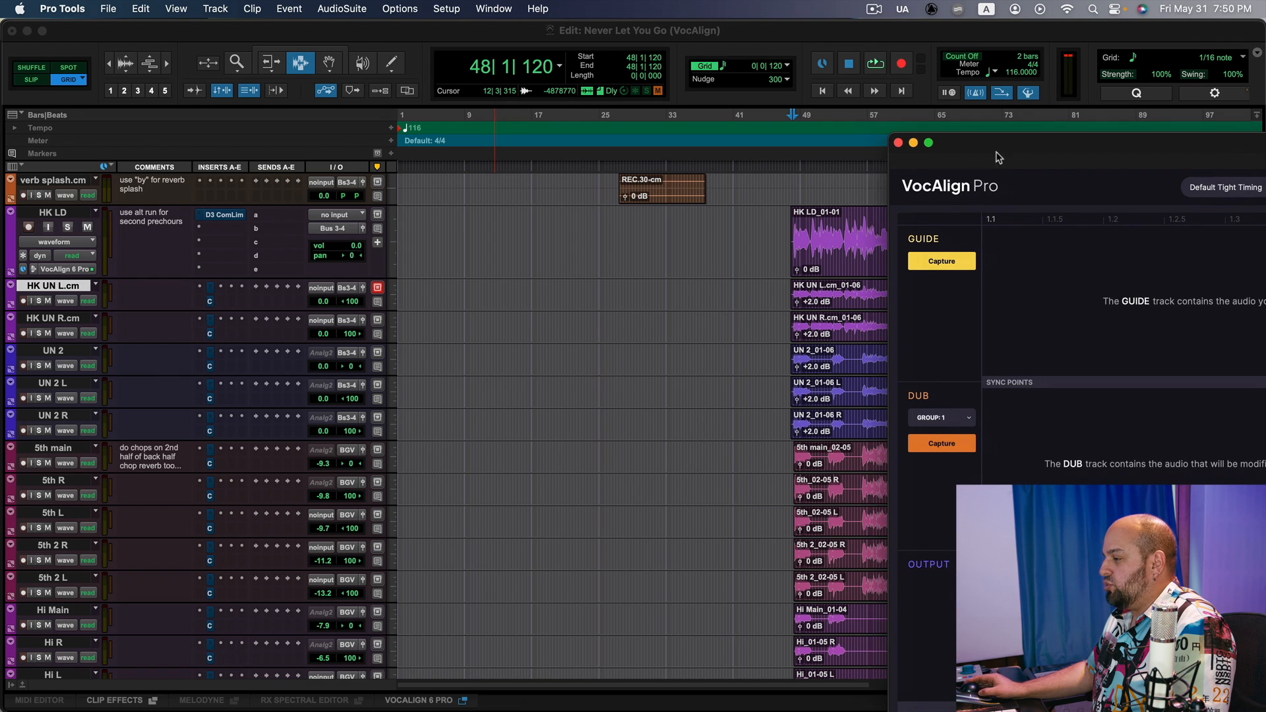
# Step: Mute all tracks from UN 2 through Hi L
pyautogui.click(58, 352)
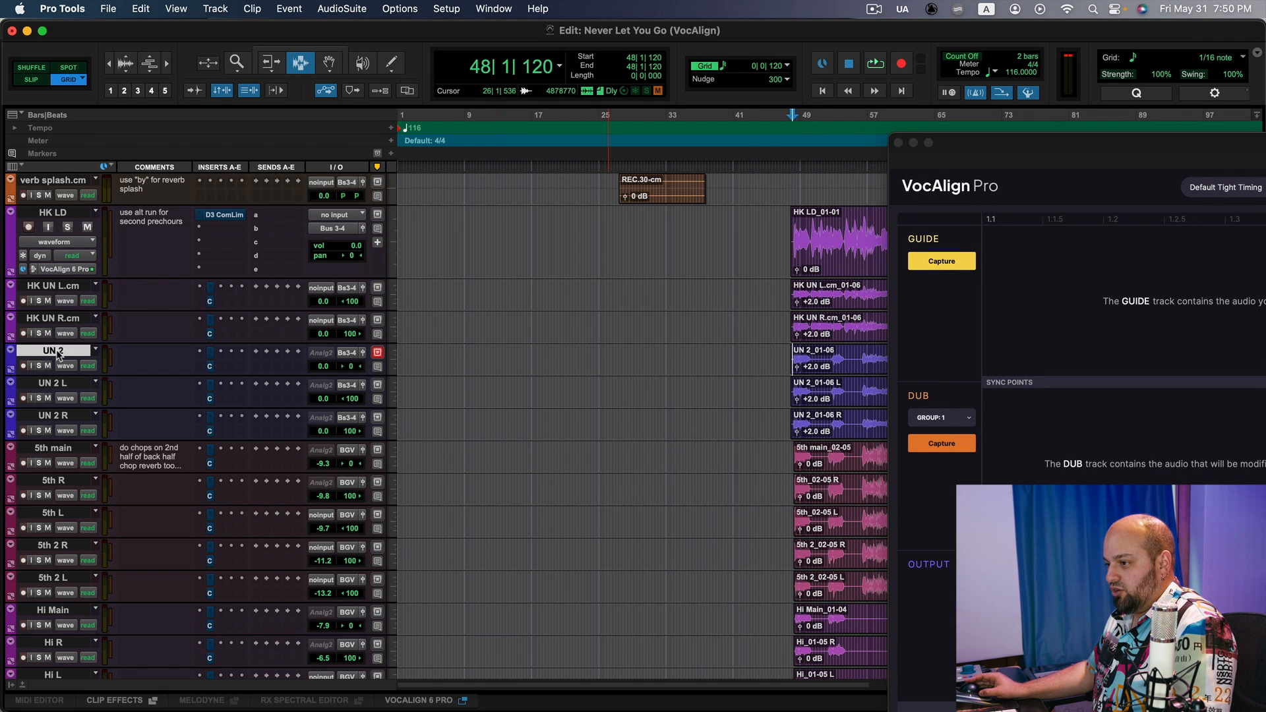
pyautogui.scroll(-1, 68, 571)
pyautogui.keyDown('shift'); pyautogui.click(68, 645); pyautogui.keyUp('shift')
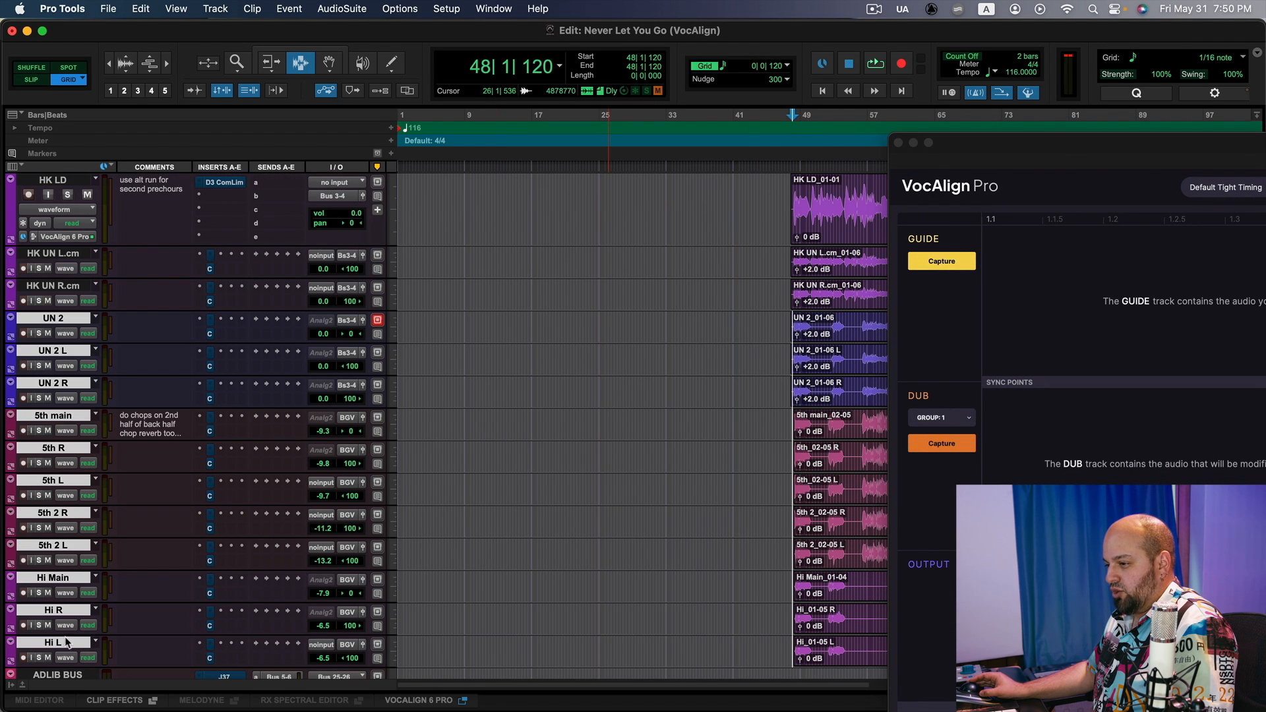
pyautogui.click(50, 626)
pyautogui.scroll(3, 584, 507)
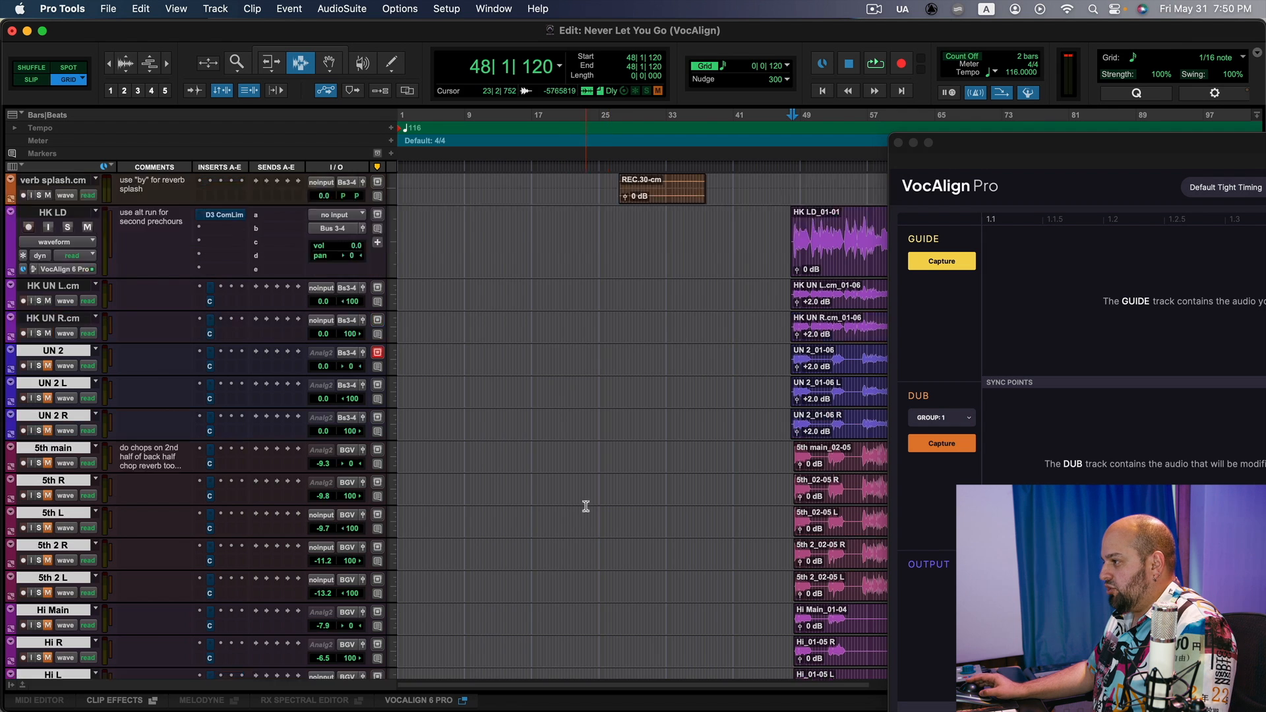
# Step: Capture the HK LD_01-01 clip as the VocAlign guide
pyautogui.moveTo(1066, 145); pyautogui.dragTo(1092, 188)
pyautogui.click(828, 362)
pyautogui.click(968, 303)
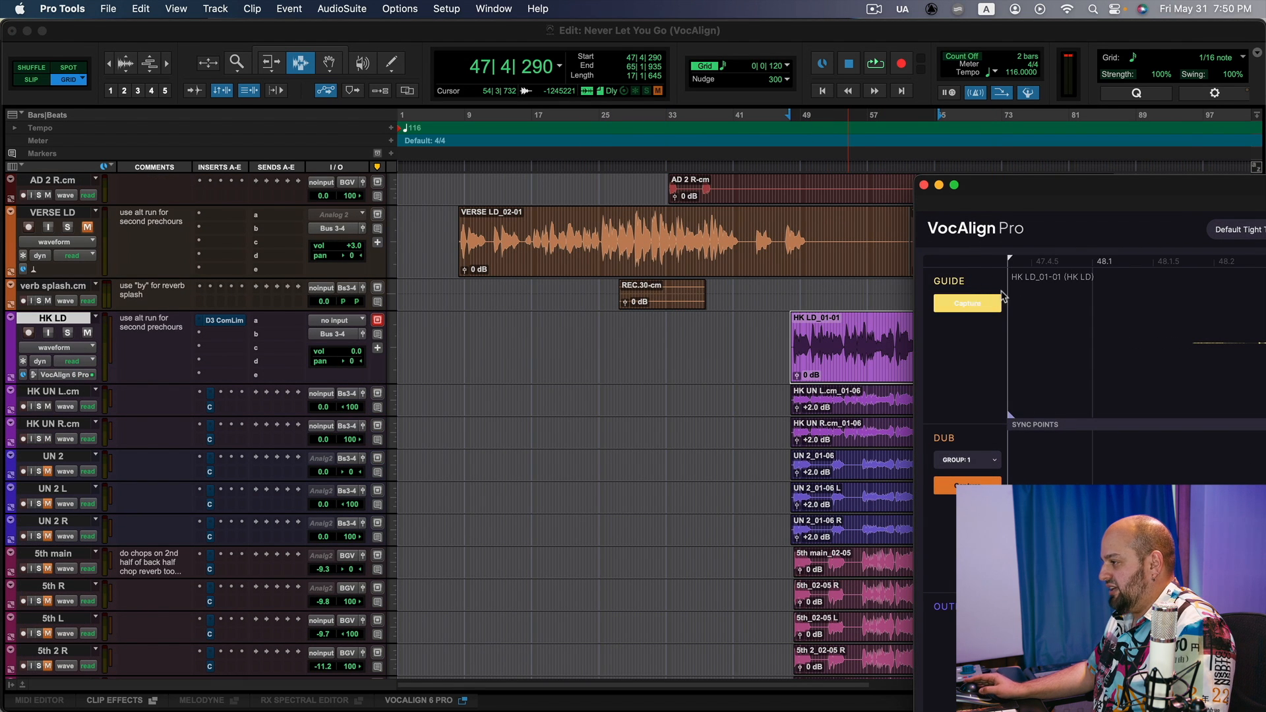
pyautogui.doubleClick(1063, 188)
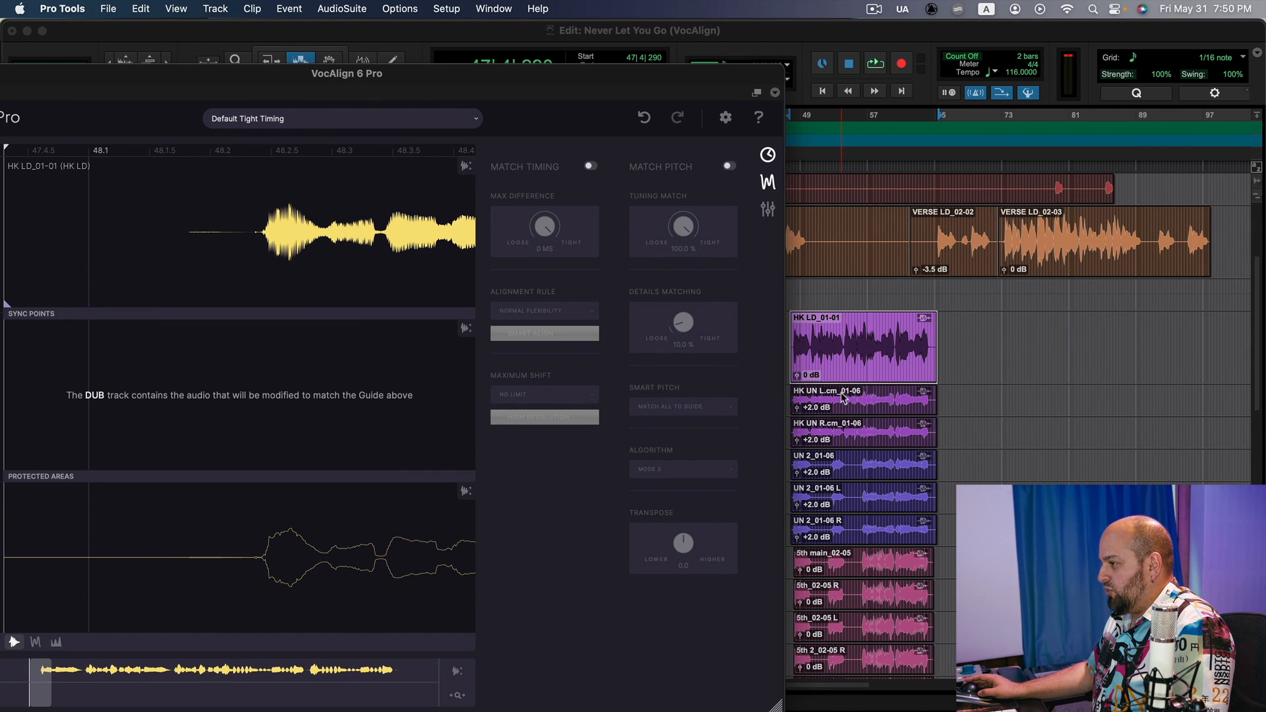
# Step: Select the HK UN L.cm and HK UN R.cm clips and capture them as the VocAlign dub in Group 1
pyautogui.click(844, 395)
pyautogui.moveTo(608, 78); pyautogui.dragTo(557, 124)
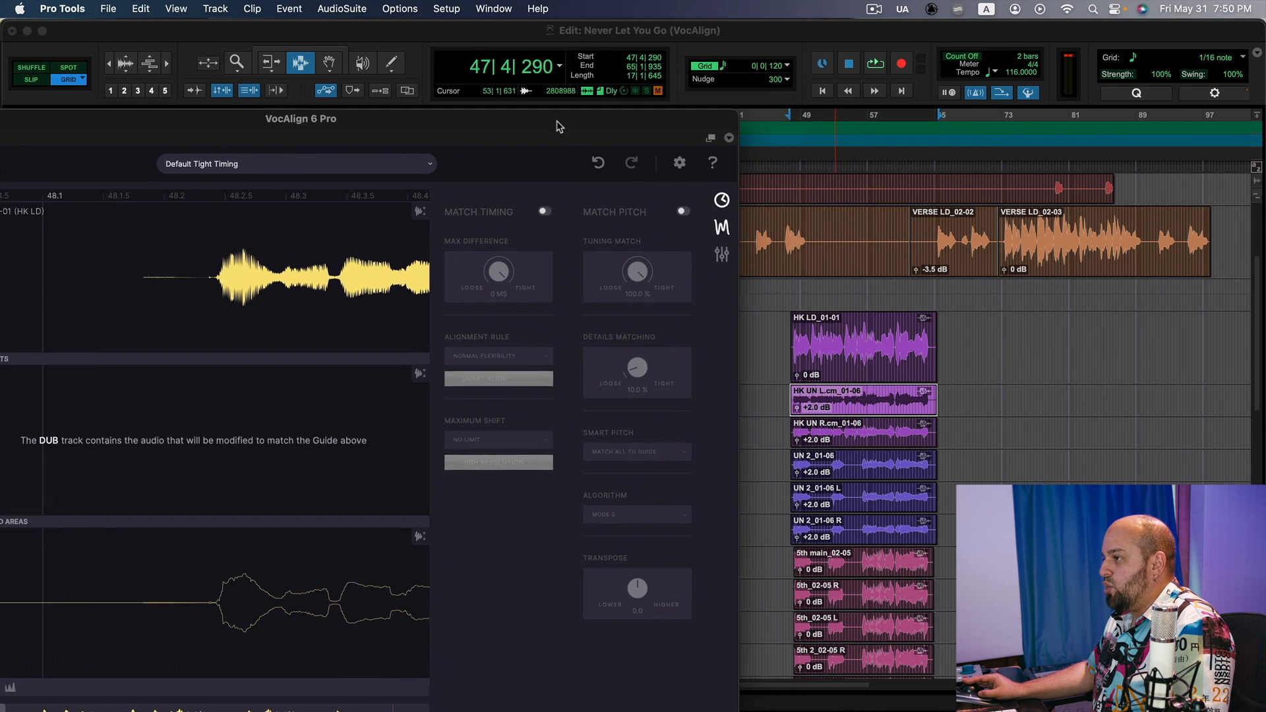
pyautogui.click(328, 62)
pyautogui.keyDown('shift'); pyautogui.click(874, 443); pyautogui.keyUp('shift')
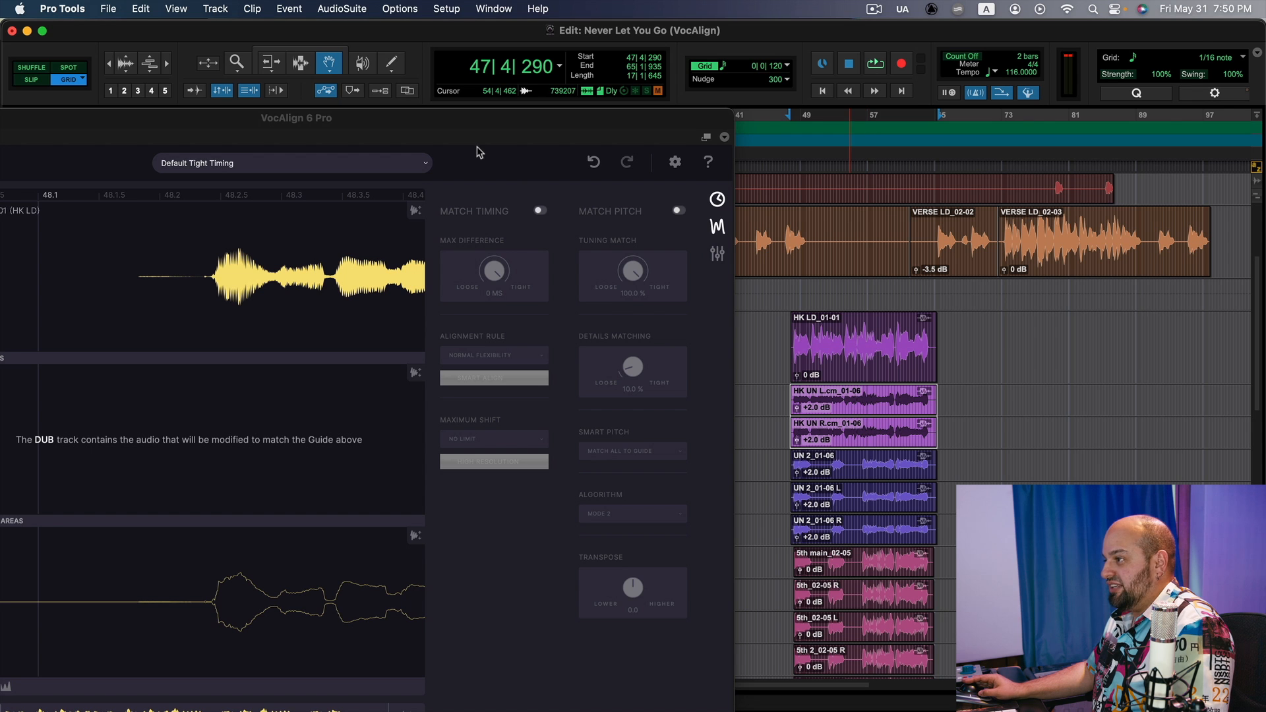
pyautogui.moveTo(460, 132); pyautogui.dragTo(645, 56)
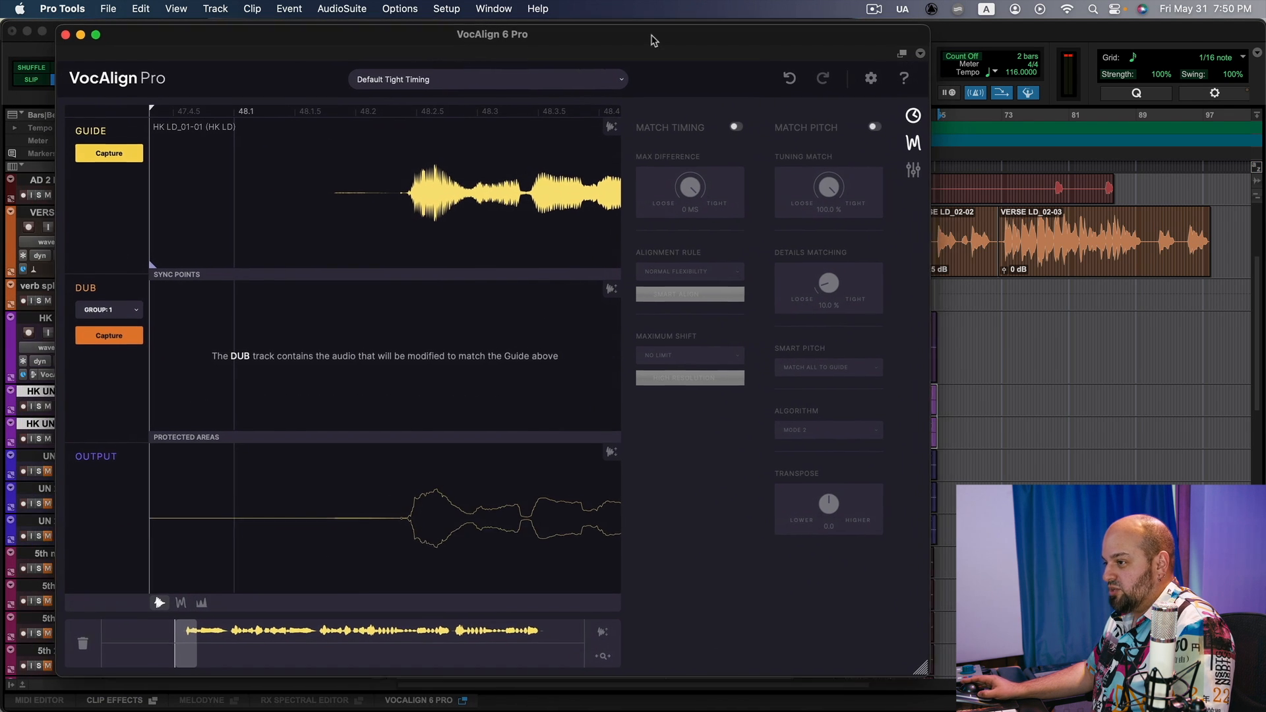
pyautogui.click(99, 343)
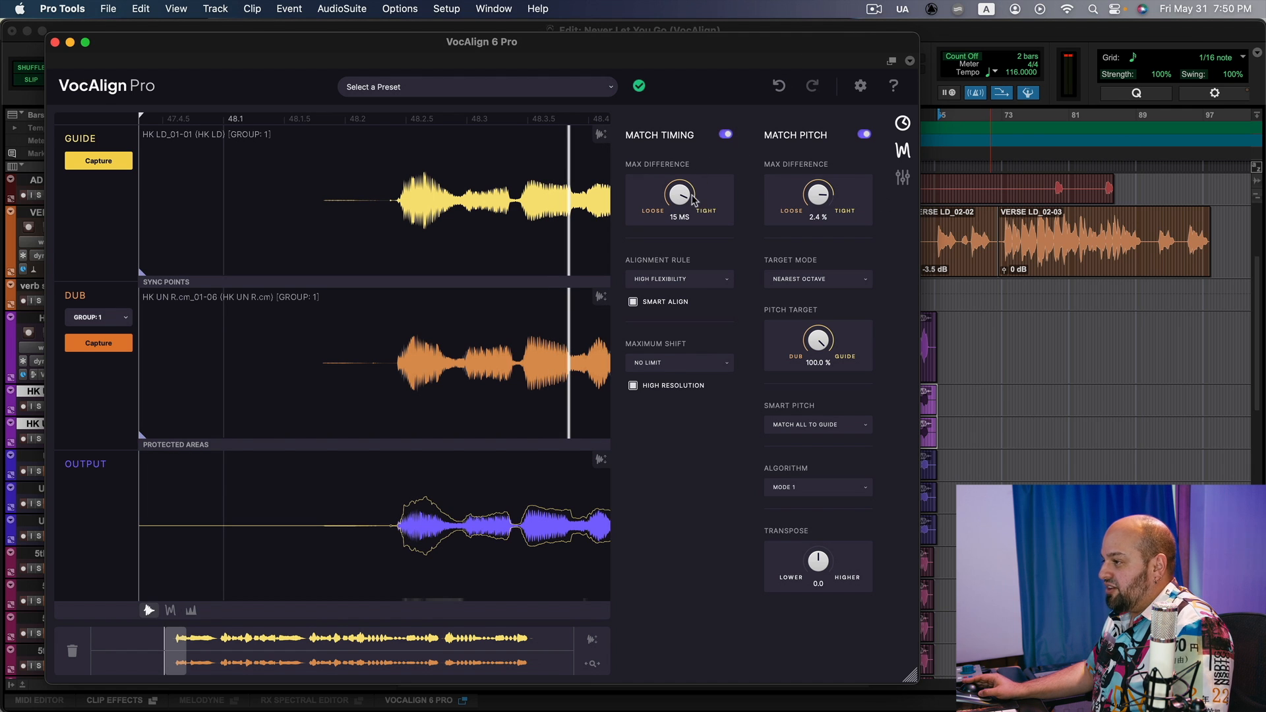
# Step: For the Group 1 dub, set the Match Timing max difference to 0 ms and the Match Pitch max difference to 0.0 %
pyautogui.moveTo(677, 197); pyautogui.dragTo(681, 127)
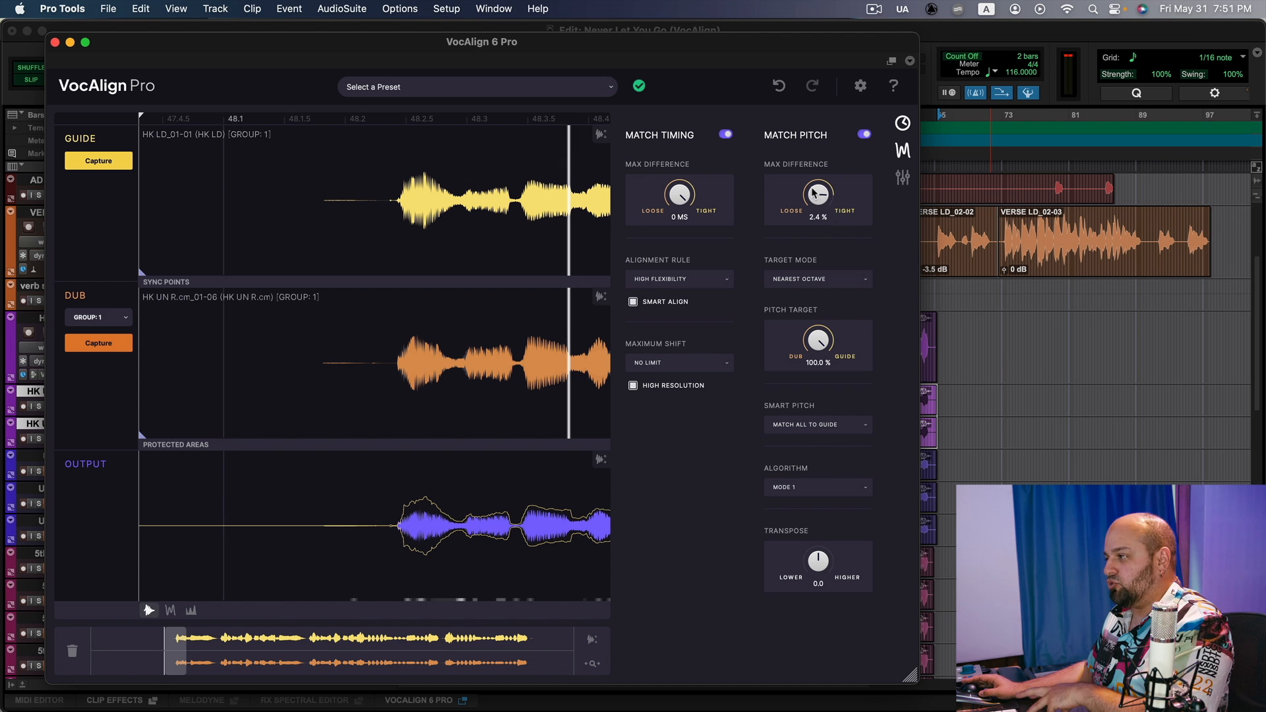
pyautogui.moveTo(814, 195); pyautogui.dragTo(826, 129)
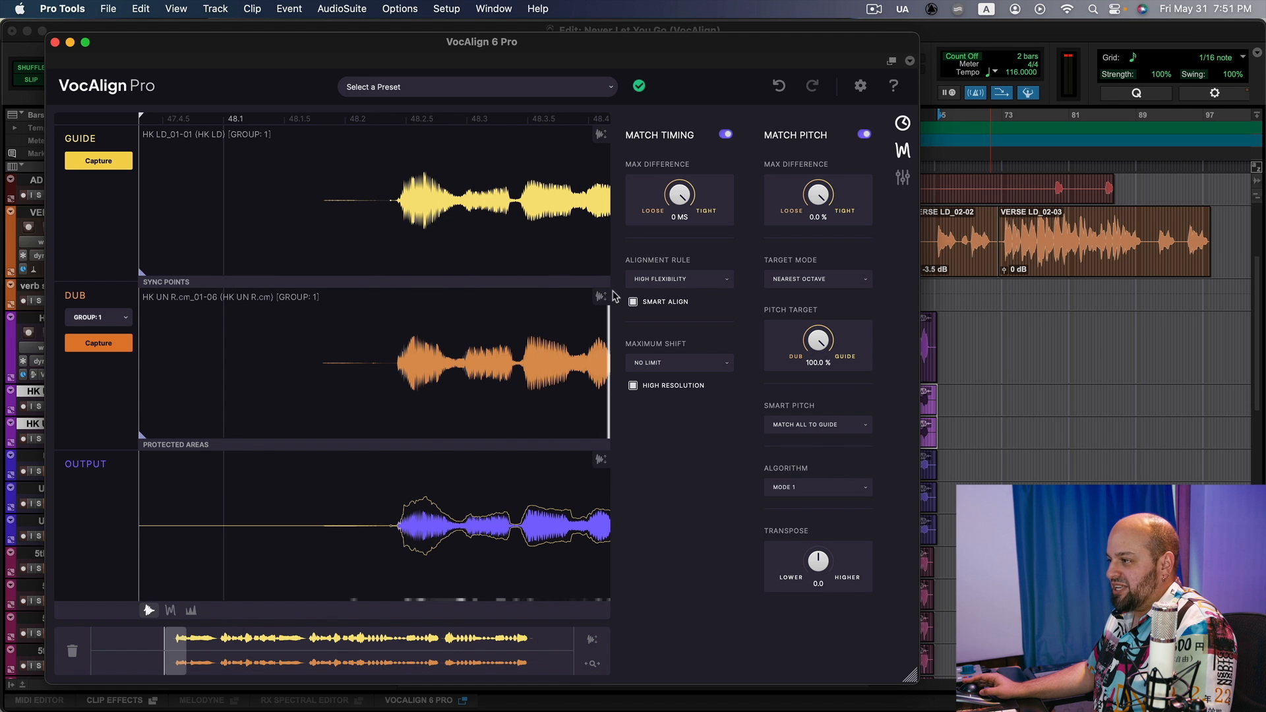
# Step: Play the hook with Match Timing and Match Pitch off, and turn both back on during playback to compare the alignment
pyautogui.moveTo(707, 48); pyautogui.dragTo(648, 5)
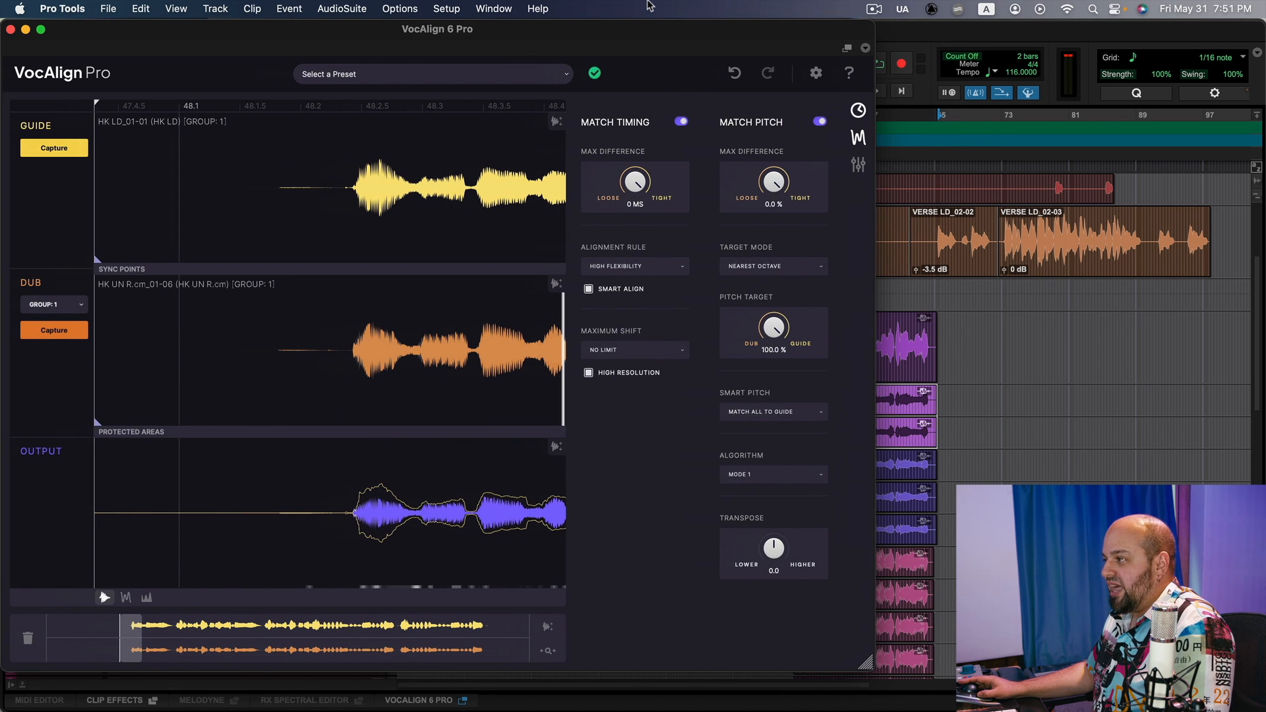
pyautogui.moveTo(639, 5); pyautogui.dragTo(544, 6)
pyautogui.click(586, 121)
pyautogui.click(724, 121)
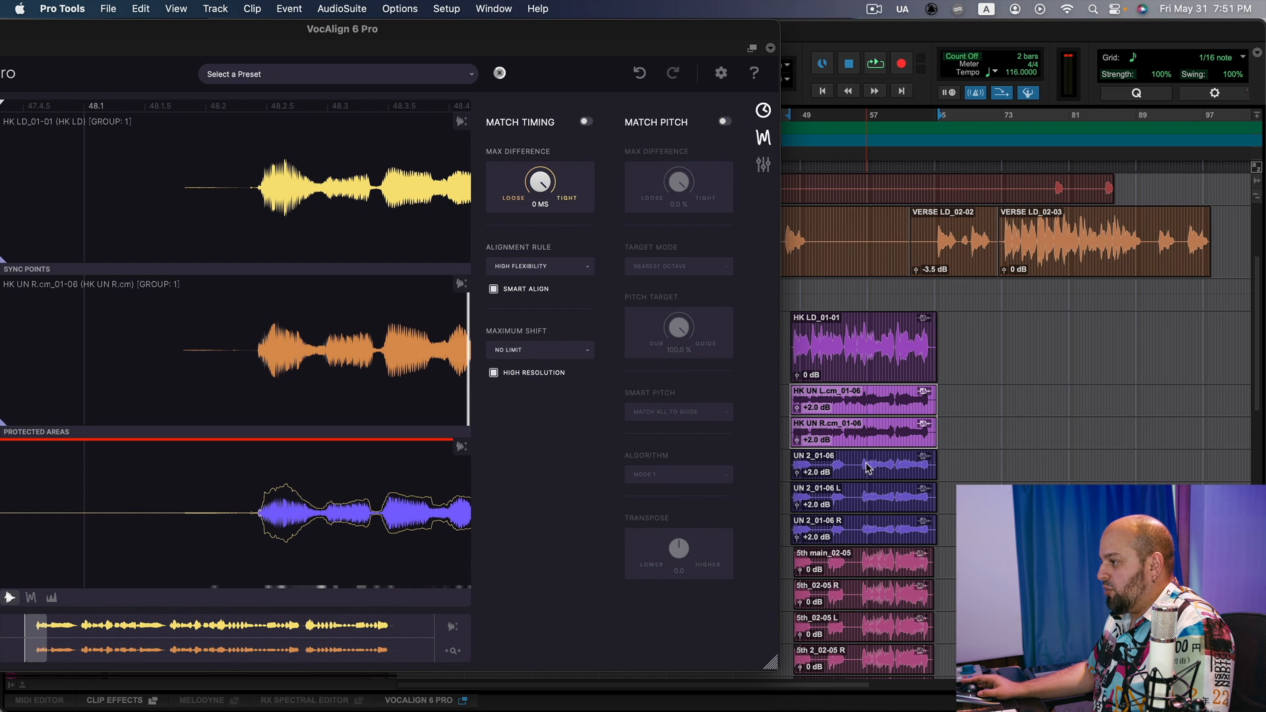
pyautogui.click(791, 349)
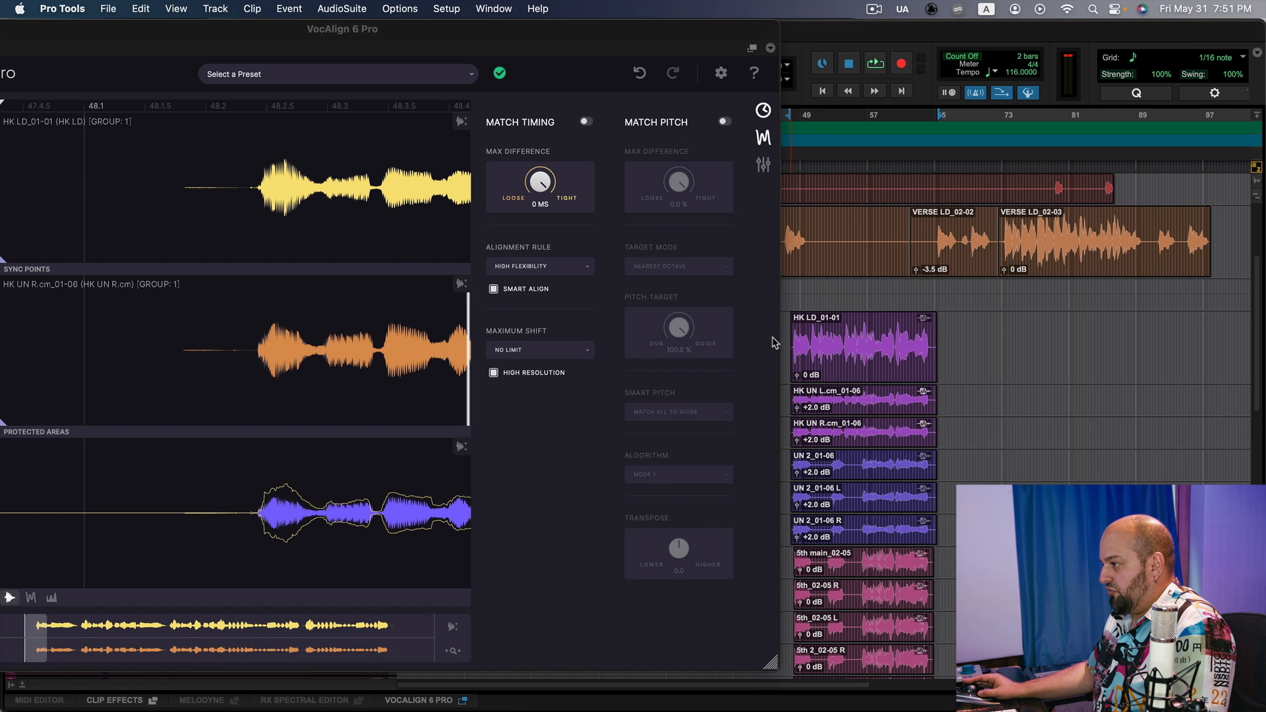
pyautogui.press('space')
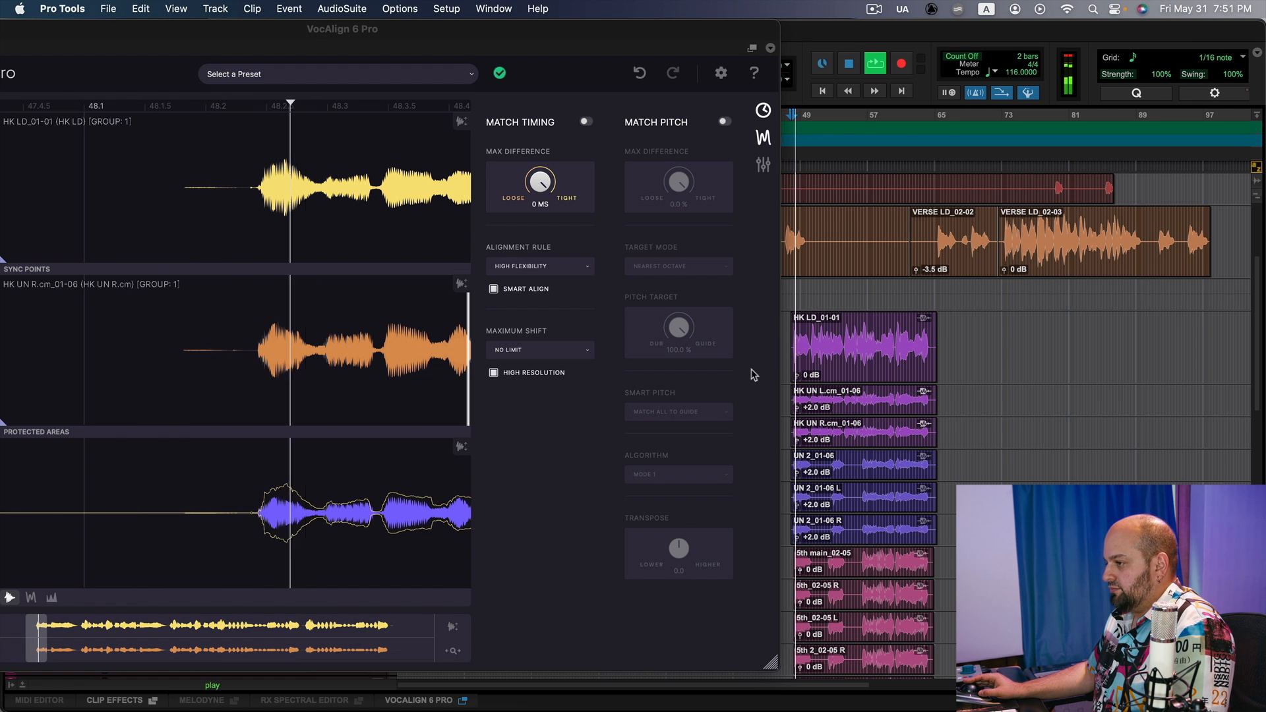
pyautogui.moveTo(532, 34); pyautogui.dragTo(941, 34)
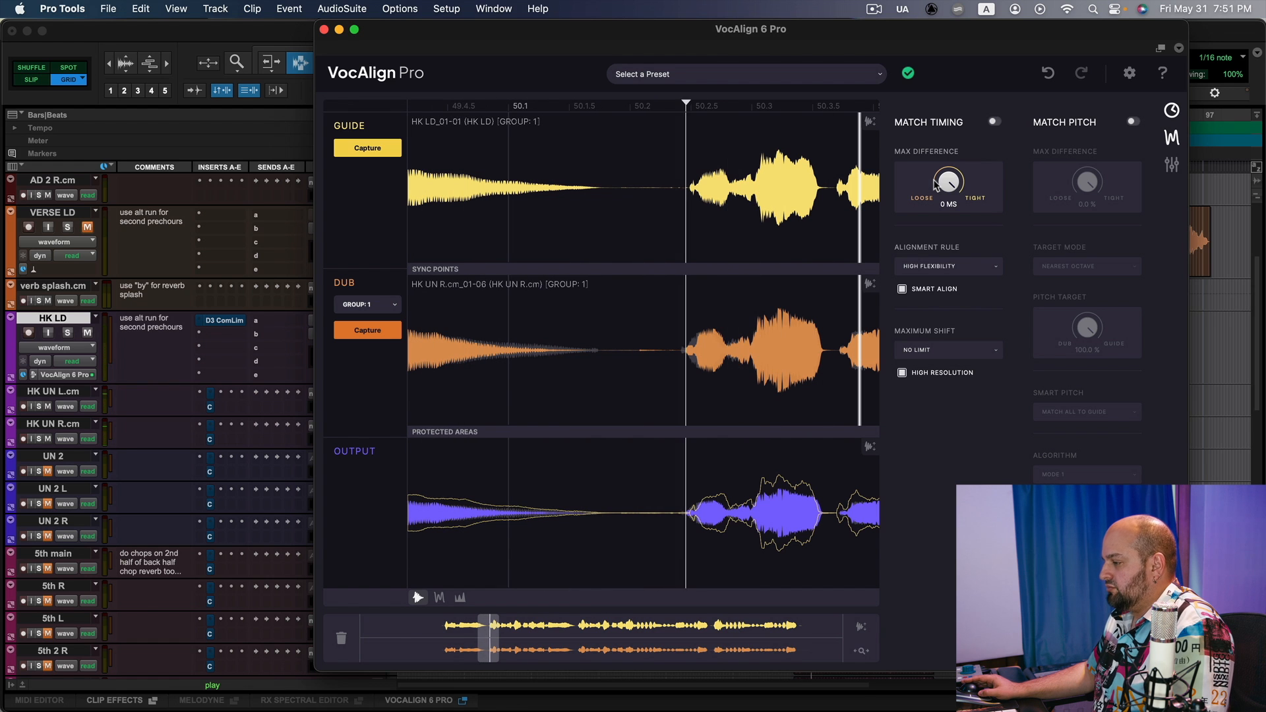
pyautogui.click(994, 122)
pyautogui.click(1132, 122)
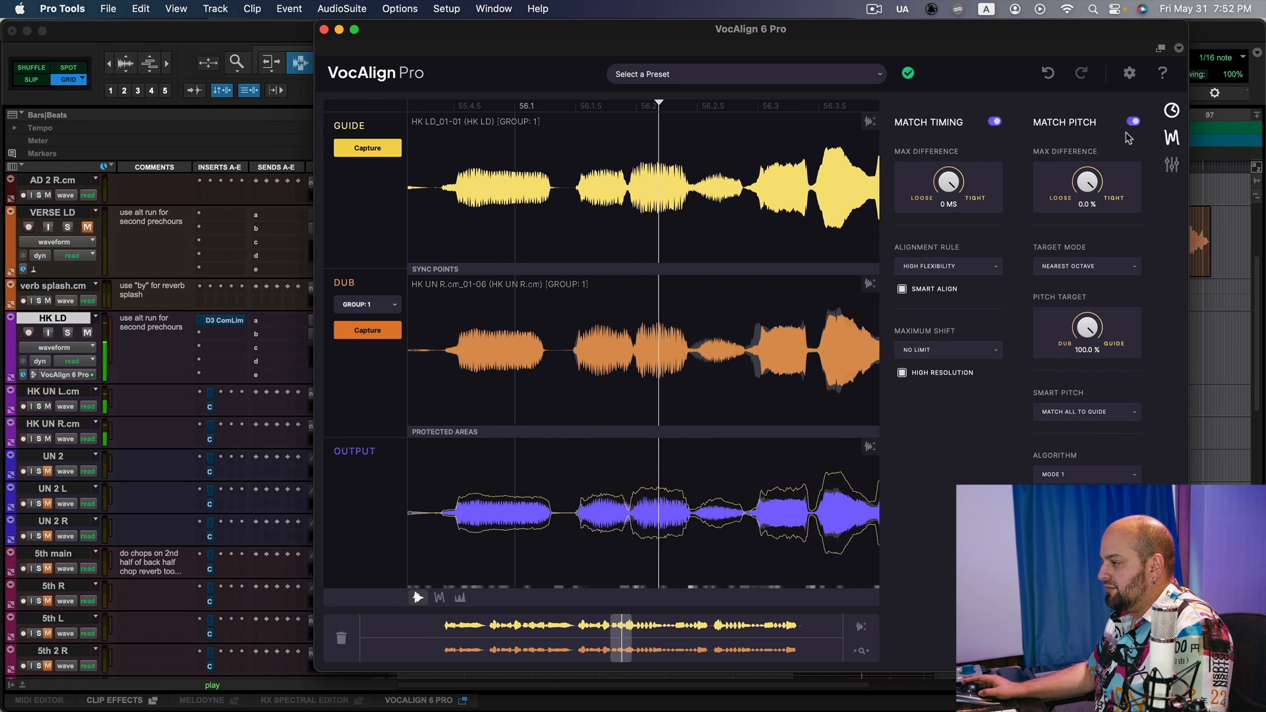
pyautogui.press('space')
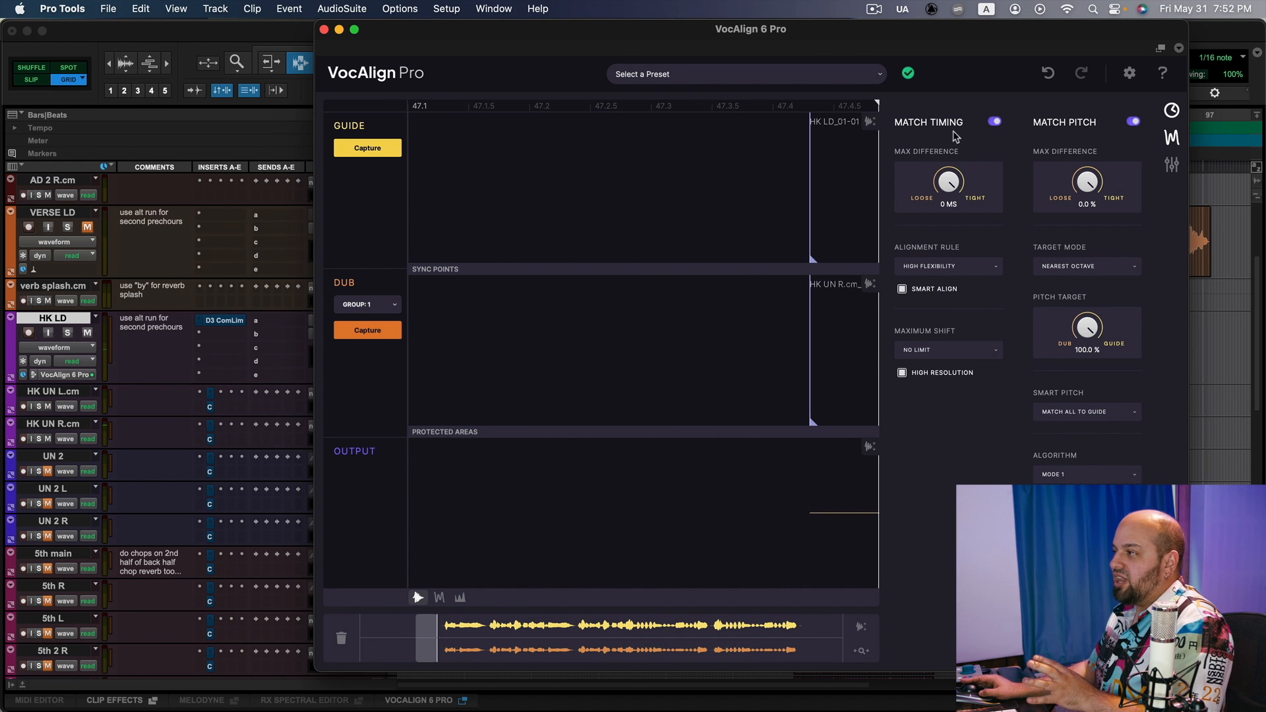
# Step: Move the VocAlign window clear of the tracks and unmute UN 2, UN 2 L and UN 2 R
pyautogui.moveTo(858, 38); pyautogui.dragTo(728, 38)
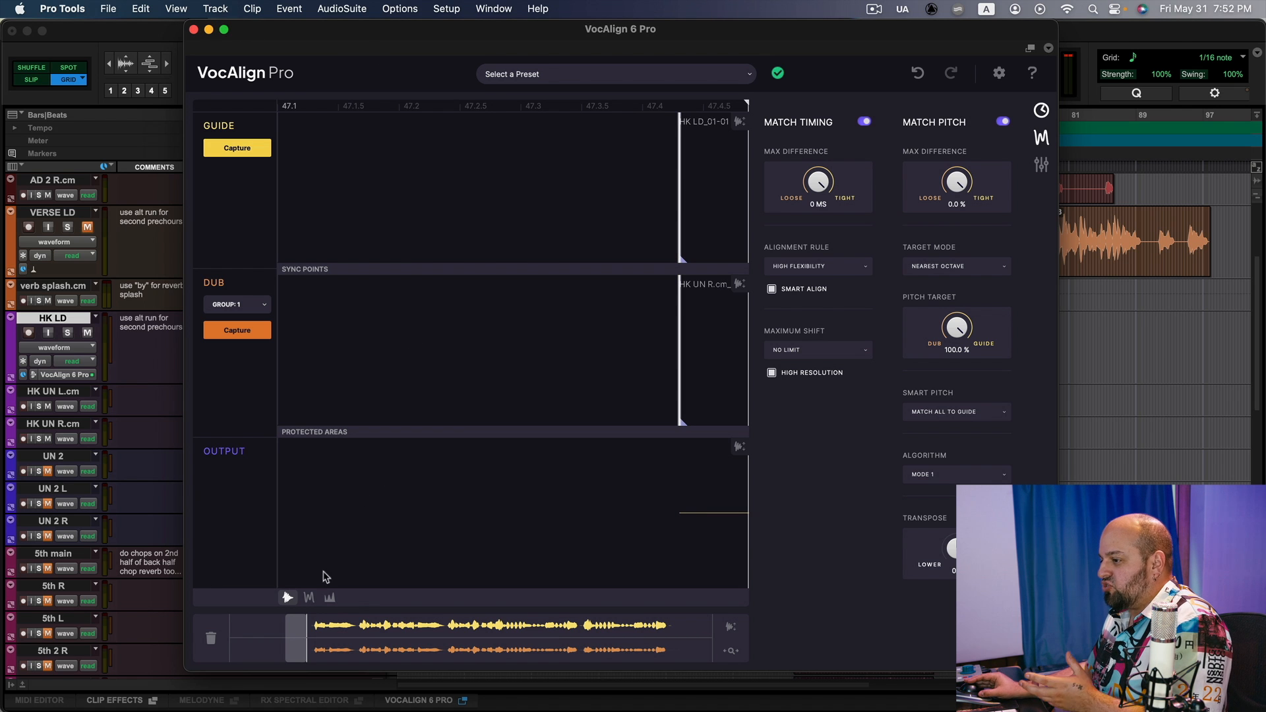
pyautogui.moveTo(300, 633); pyautogui.dragTo(322, 635)
pyautogui.moveTo(473, 38); pyautogui.dragTo(554, 576)
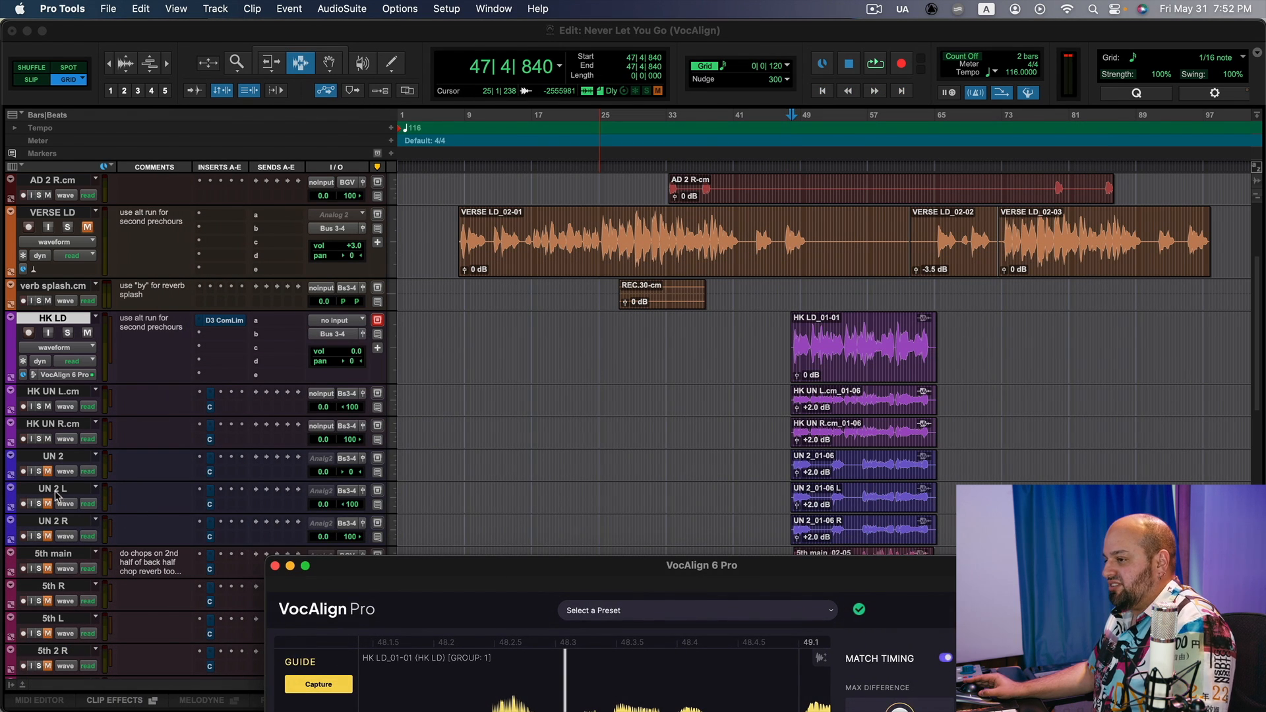
pyautogui.click(50, 469)
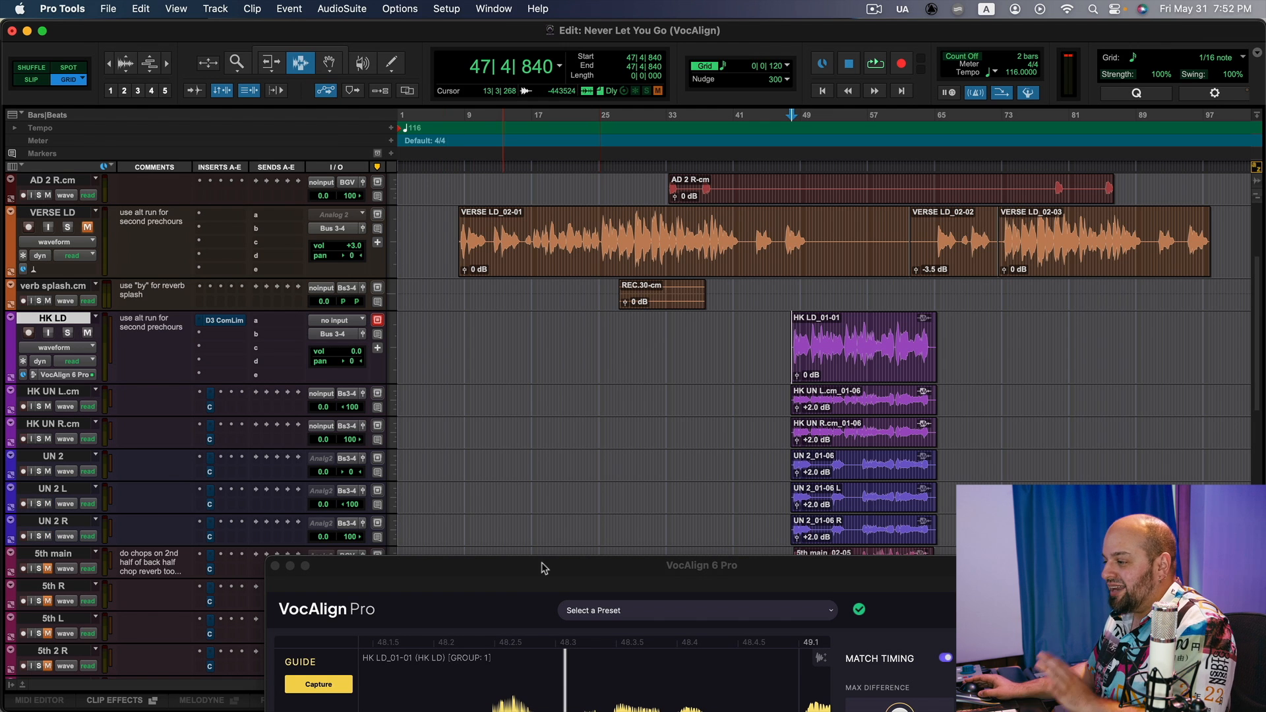
pyautogui.moveTo(550, 569); pyautogui.dragTo(528, 567)
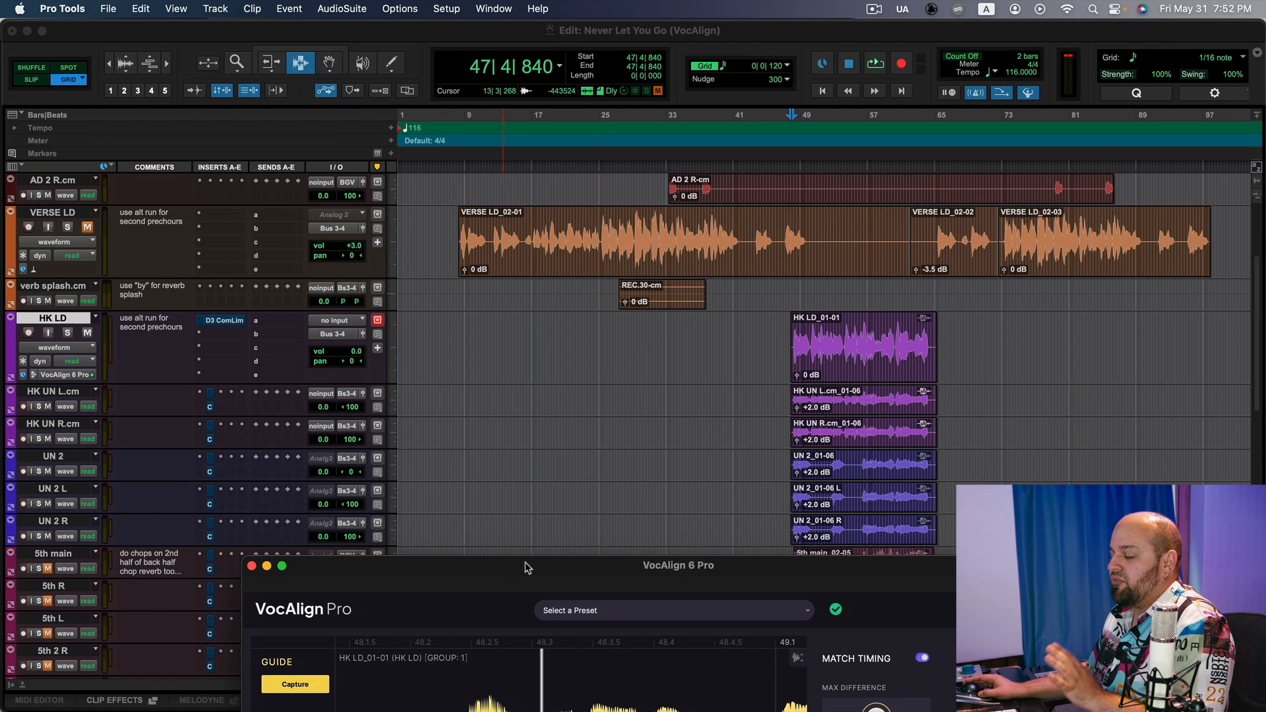
# Step: Choose Group 2 for the next capture and capture the HK LD_01-01 clip as the VocAlign guide
pyautogui.doubleClick(845, 331)
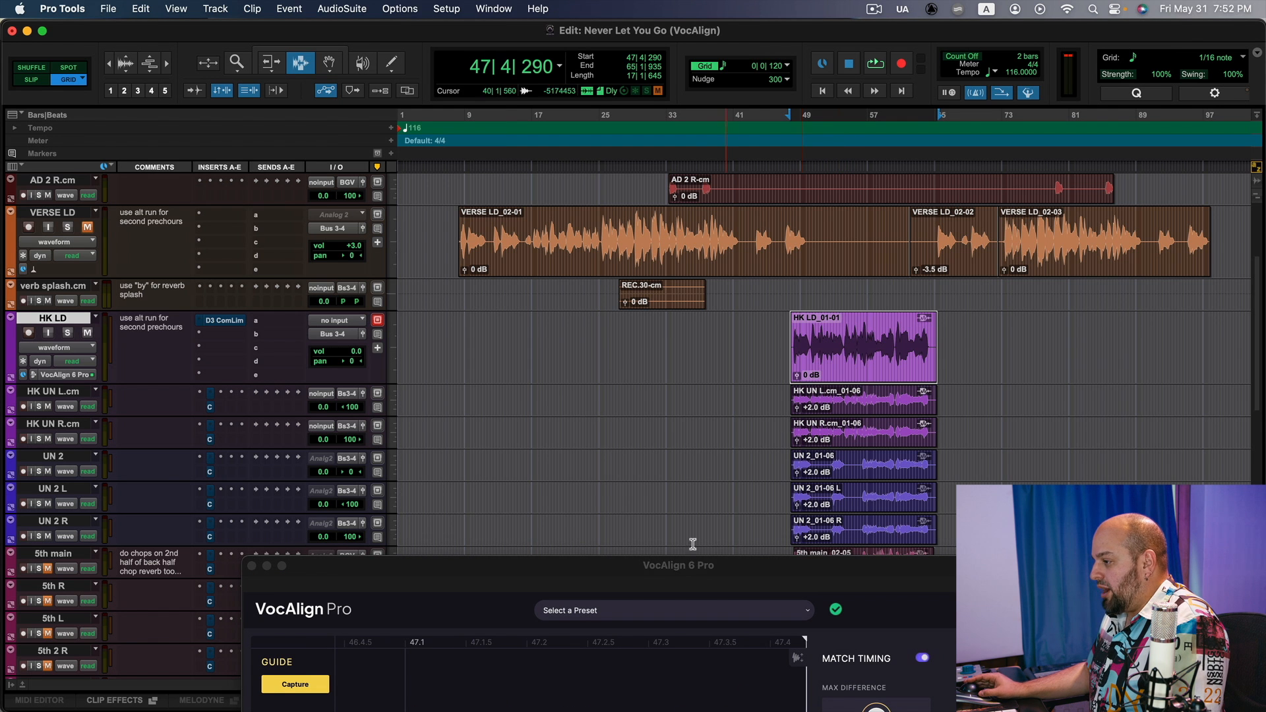
pyautogui.doubleClick(680, 562)
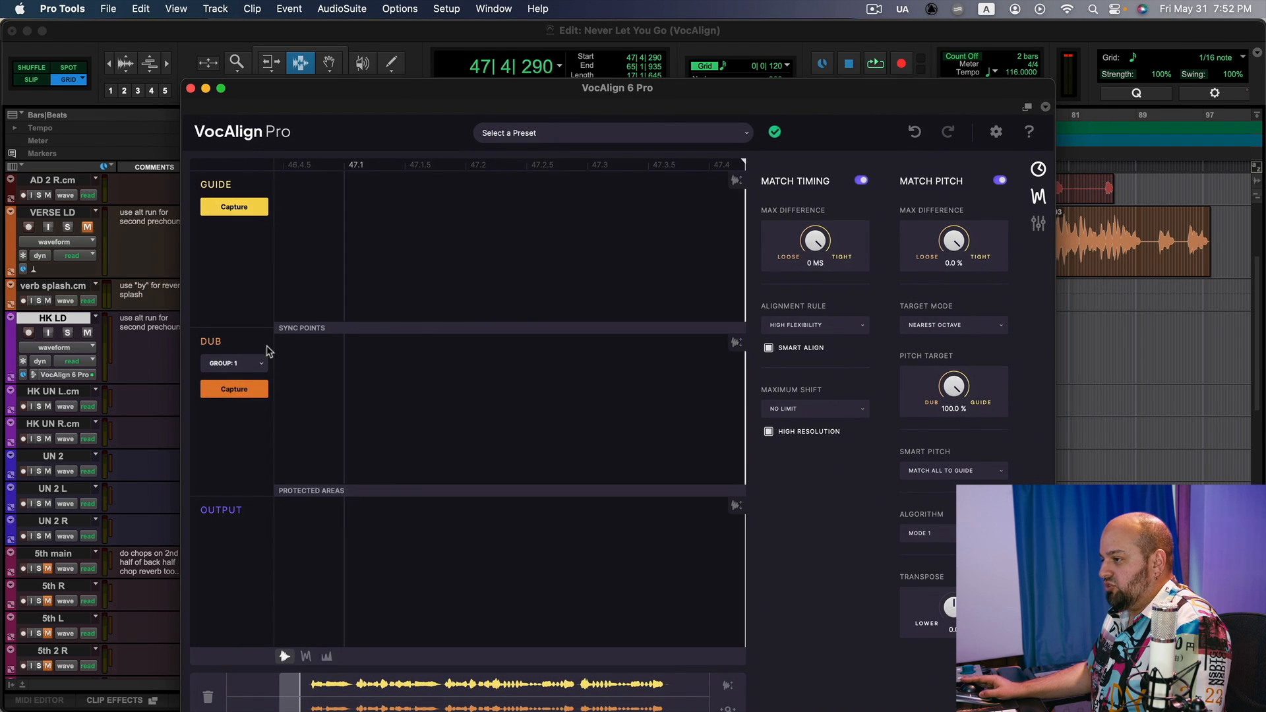
pyautogui.click(251, 371)
pyautogui.moveTo(277, 445)
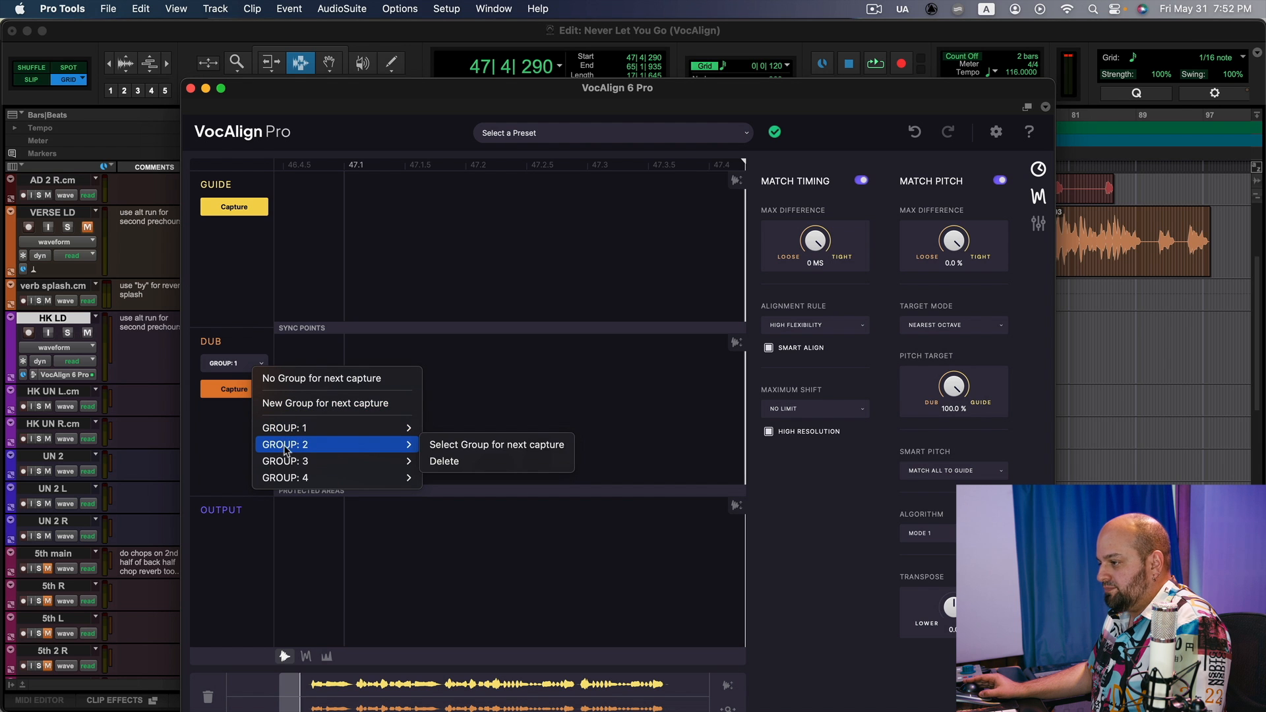
pyautogui.click(431, 445)
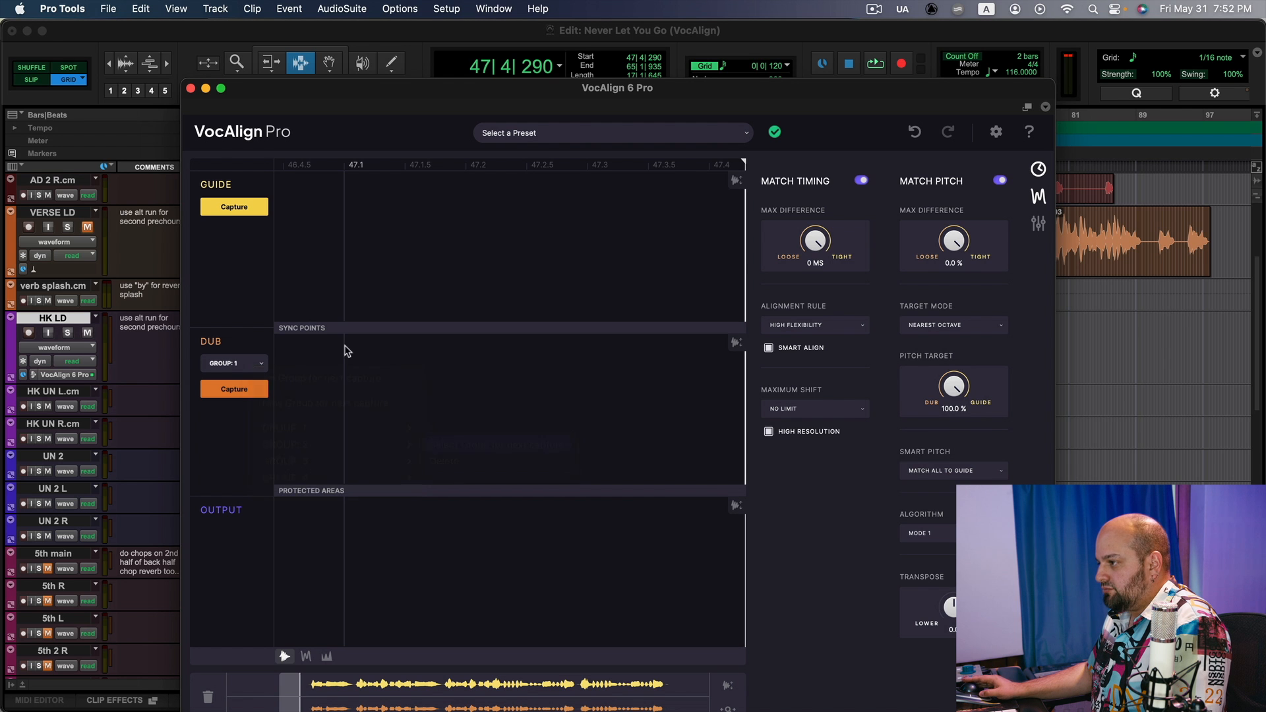
pyautogui.click(241, 209)
# Step: Select the UN 2, UN 2 L and UN 2 R clips in the hook and capture them as the VocAlign dub in Group 2
pyautogui.moveTo(749, 91); pyautogui.dragTo(387, 35)
pyautogui.click(981, 367)
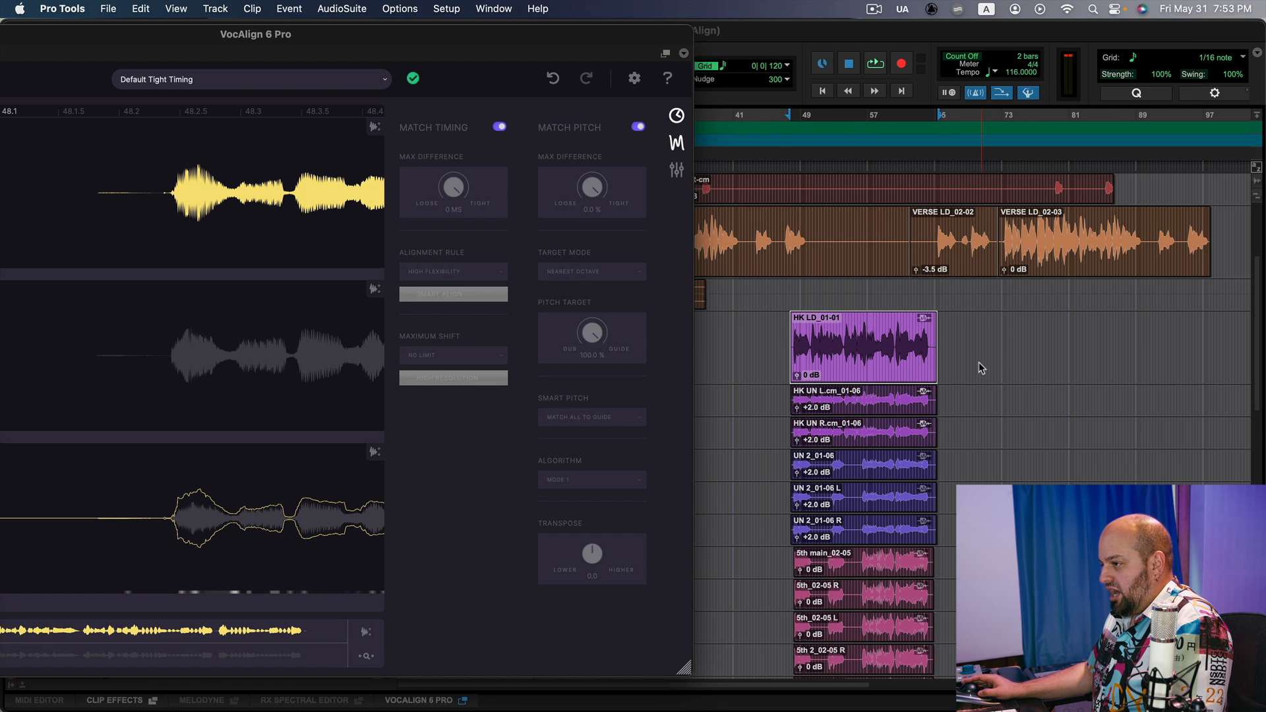
pyautogui.click(852, 465)
pyautogui.keyDown('shift'); pyautogui.click(842, 493); pyautogui.keyUp('shift')
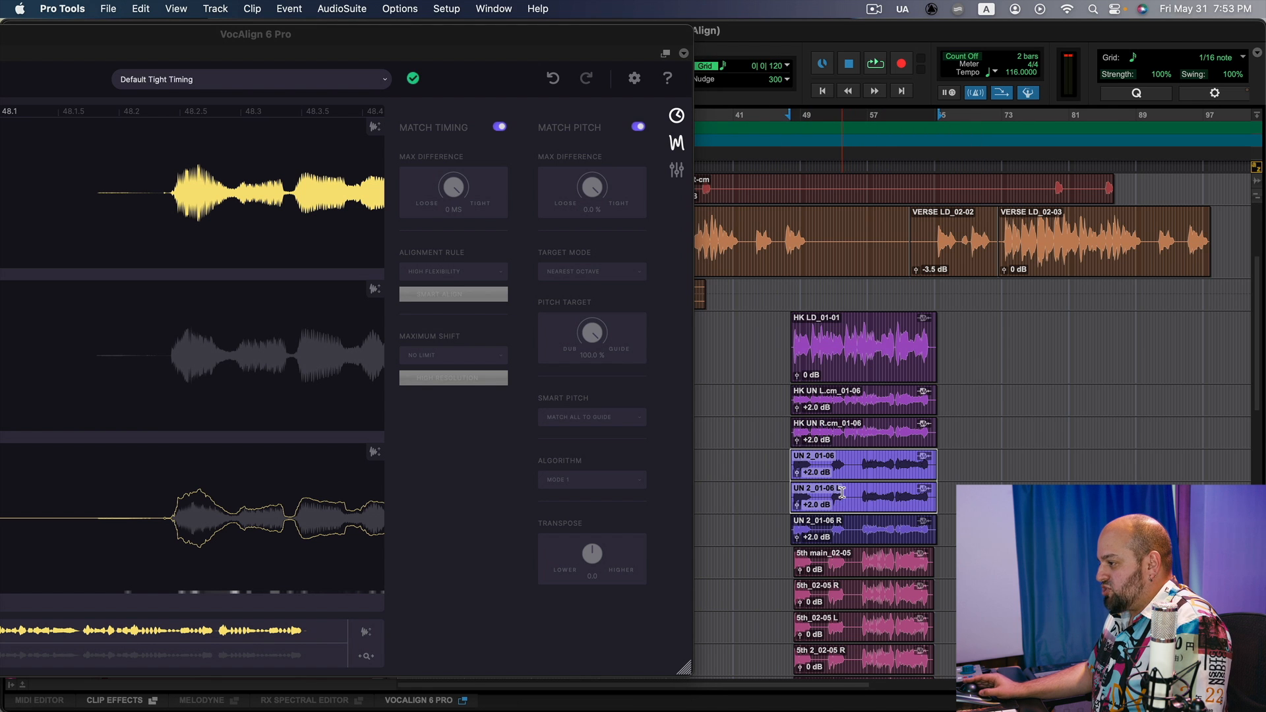
pyautogui.keyDown('shift'); pyautogui.click(834, 535); pyautogui.keyUp('shift')
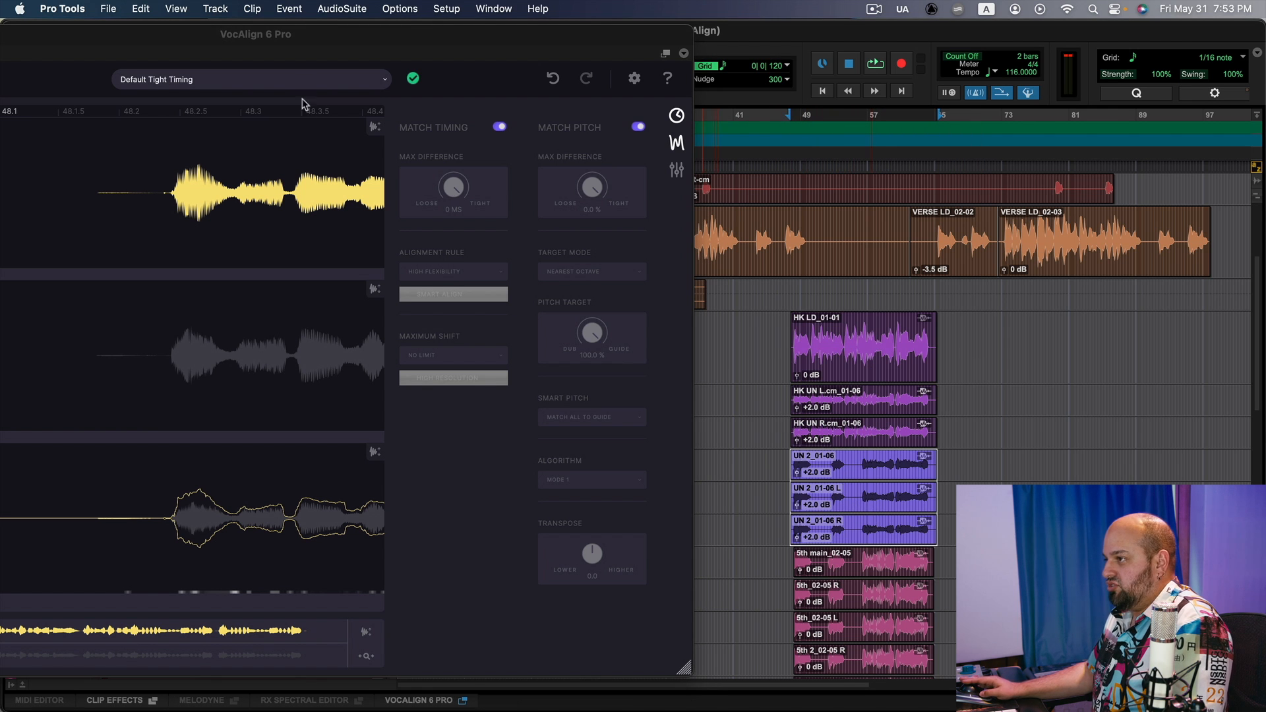
pyautogui.moveTo(302, 48); pyautogui.dragTo(630, 21)
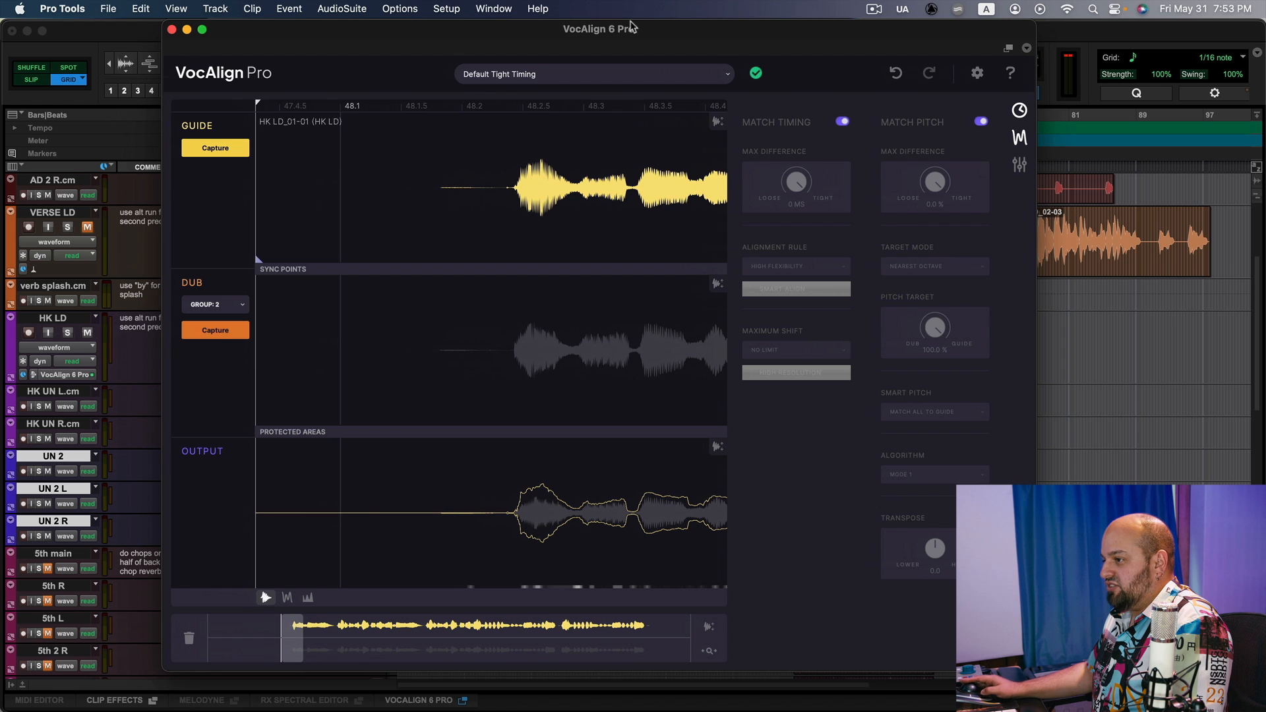
pyautogui.click(215, 333)
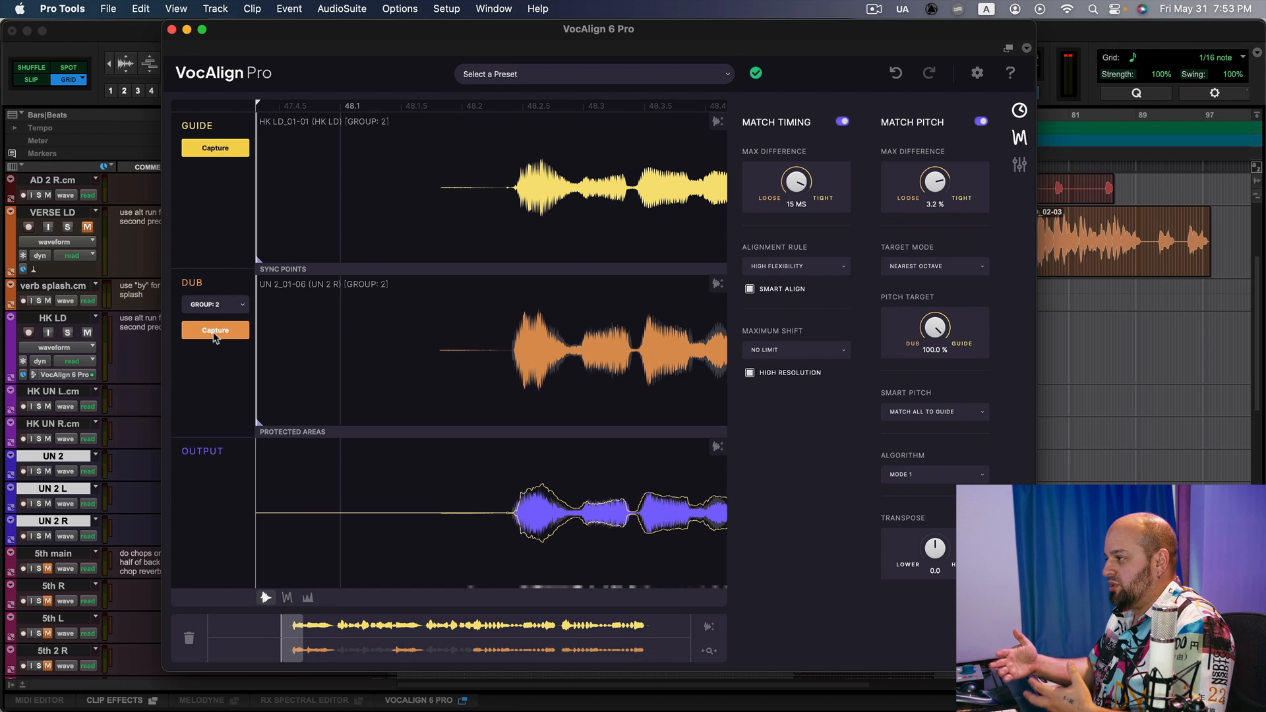
# Step: For the Group 2 dub, set the timing max difference to 0 ms and the pitch max difference to 0.0 %
pyautogui.press('space')
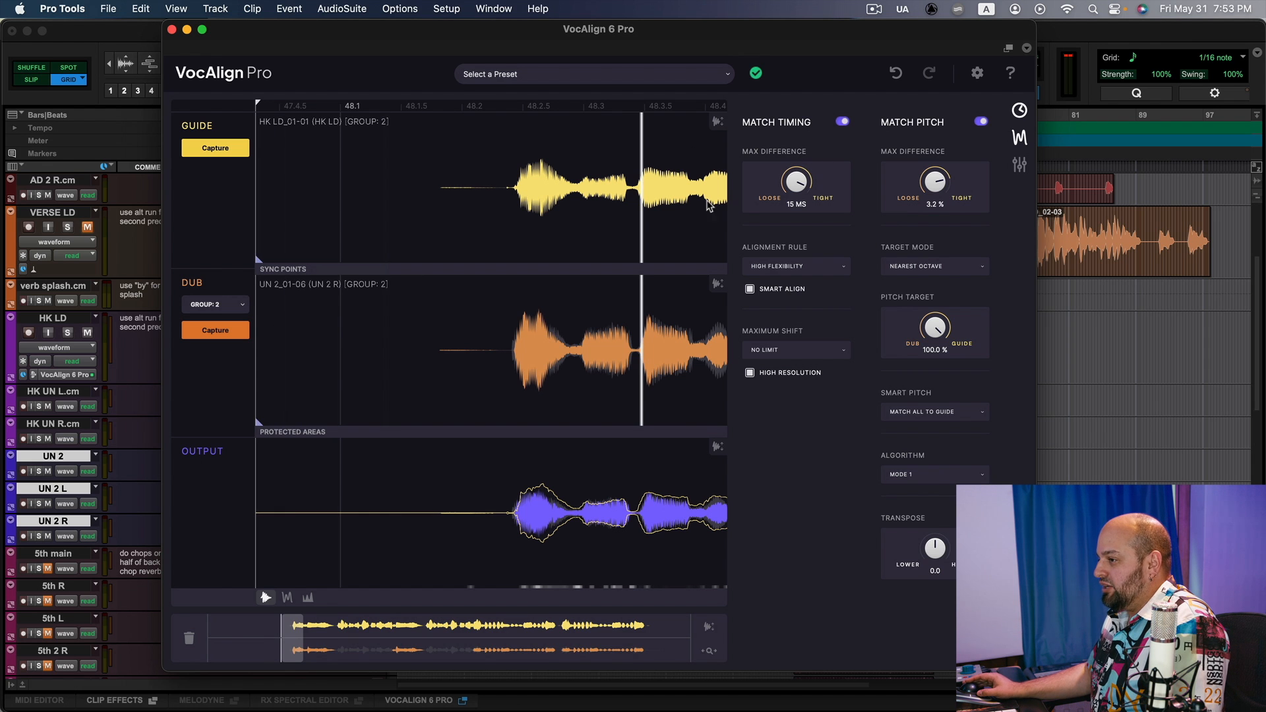
pyautogui.moveTo(806, 168); pyautogui.dragTo(832, 97)
pyautogui.moveTo(936, 182); pyautogui.dragTo(951, 111)
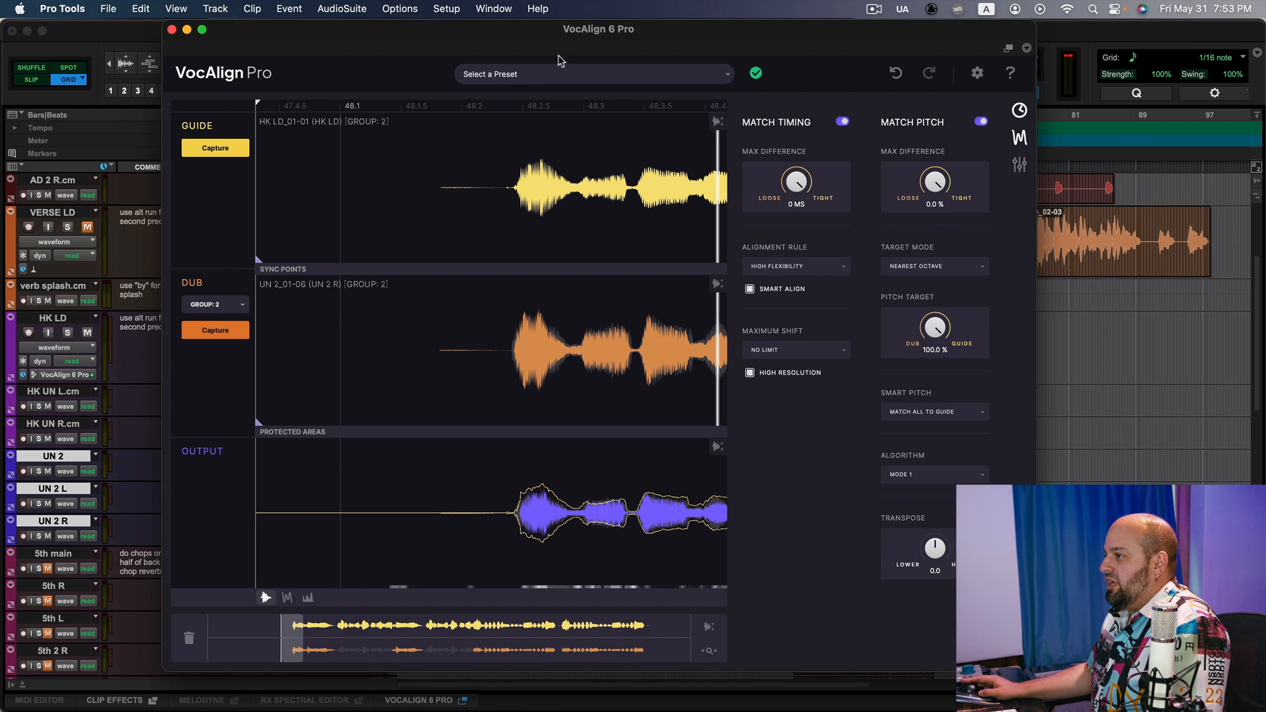
# Step: Play the hook to check the aligned UN 2 parts against the lead, and close the VocAlign window
pyautogui.moveTo(561, 33); pyautogui.dragTo(460, 15)
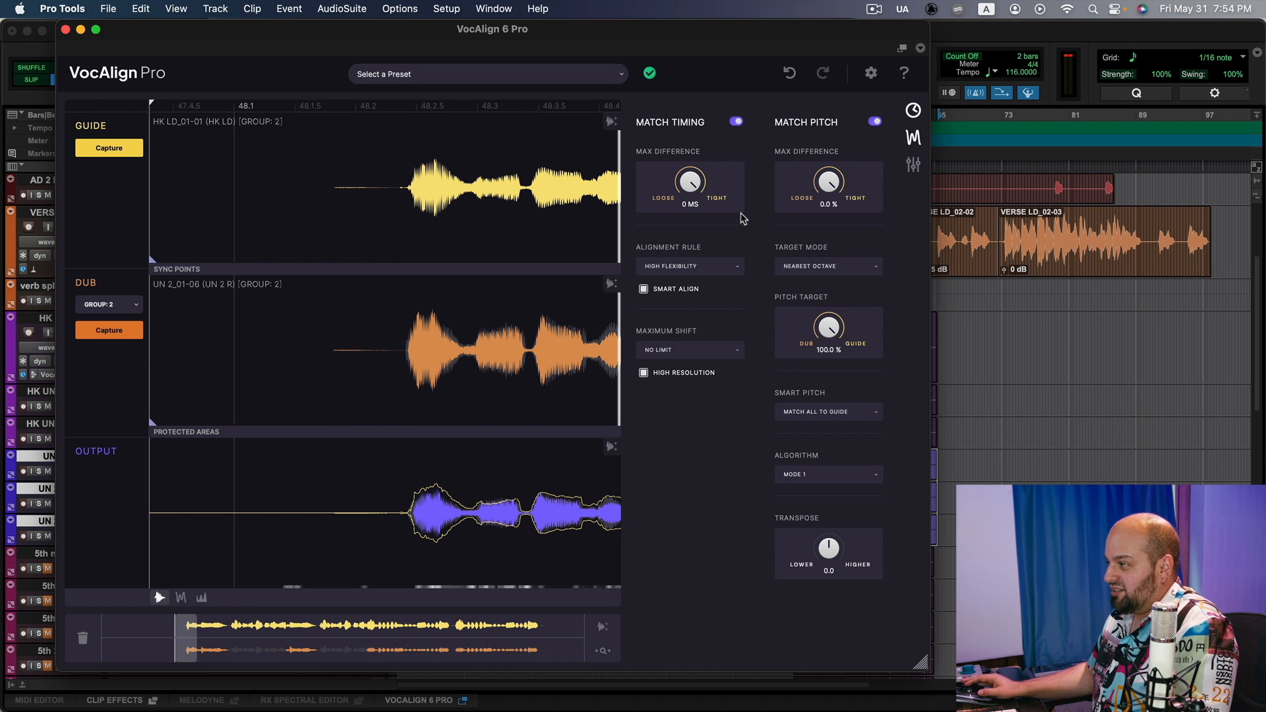
pyautogui.moveTo(825, 29); pyautogui.dragTo(680, 18)
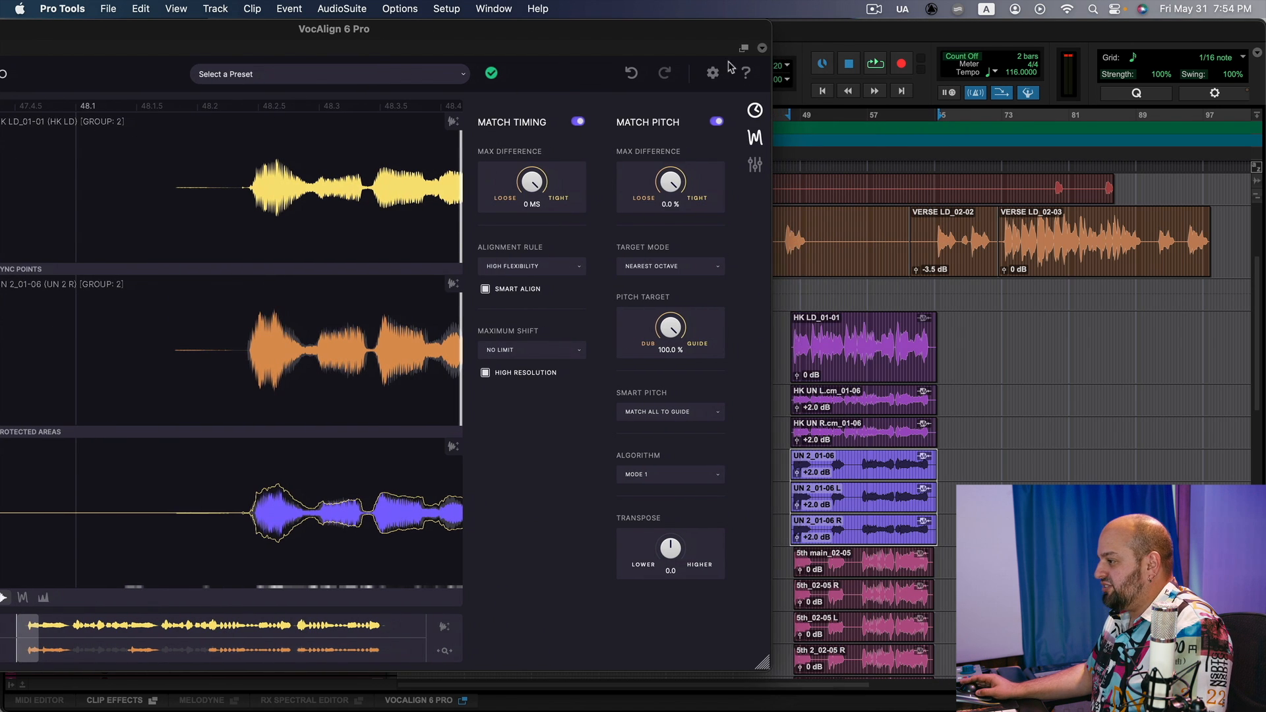
pyautogui.press('space')
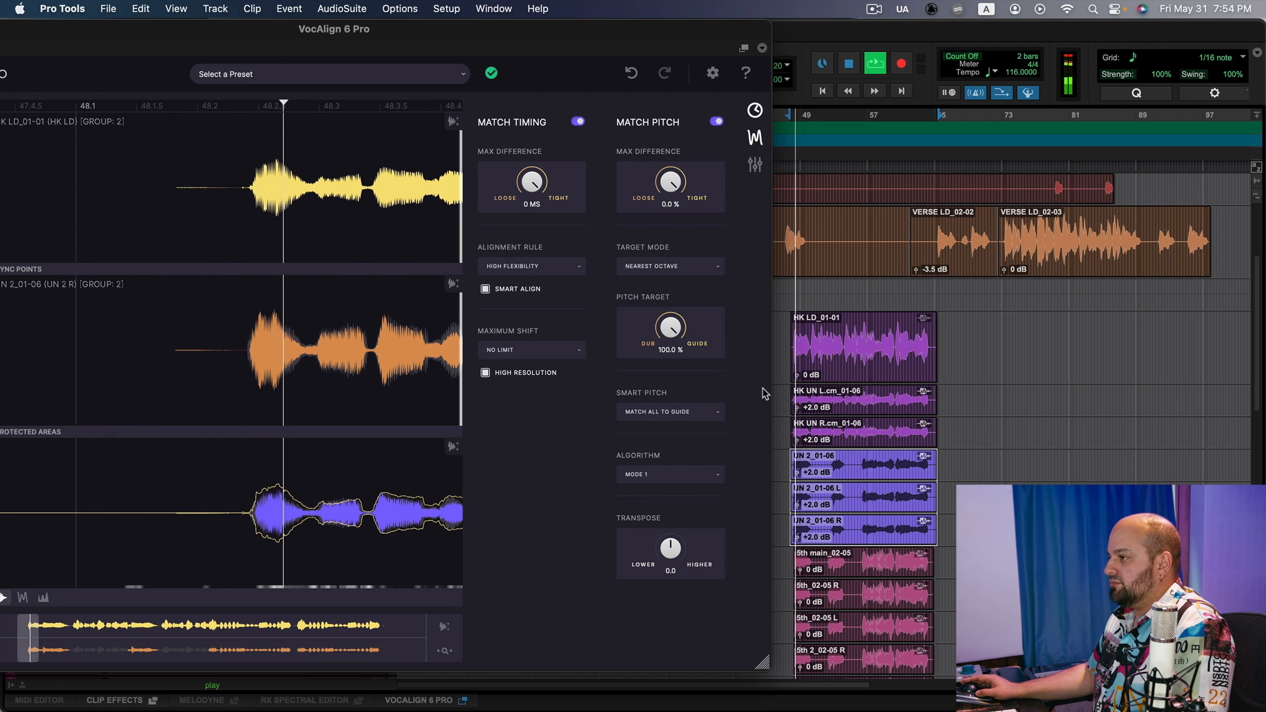
pyautogui.moveTo(523, 26); pyautogui.dragTo(878, 6)
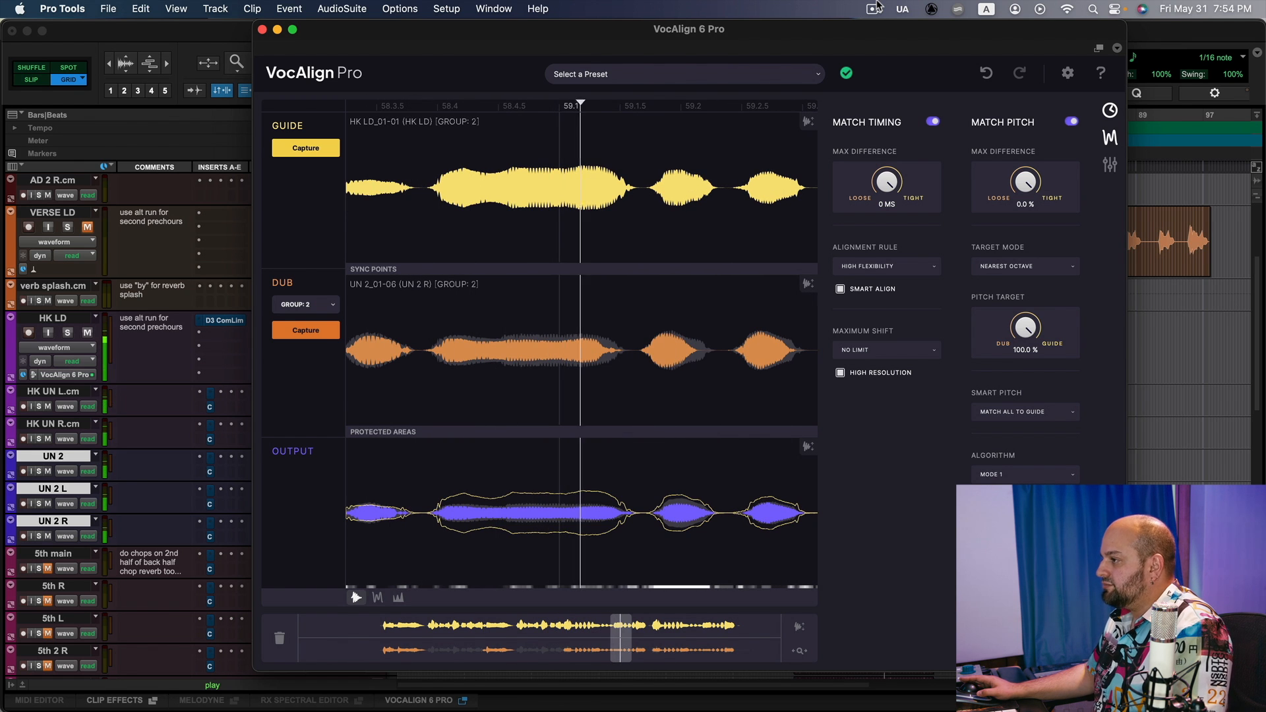
pyautogui.press('space')
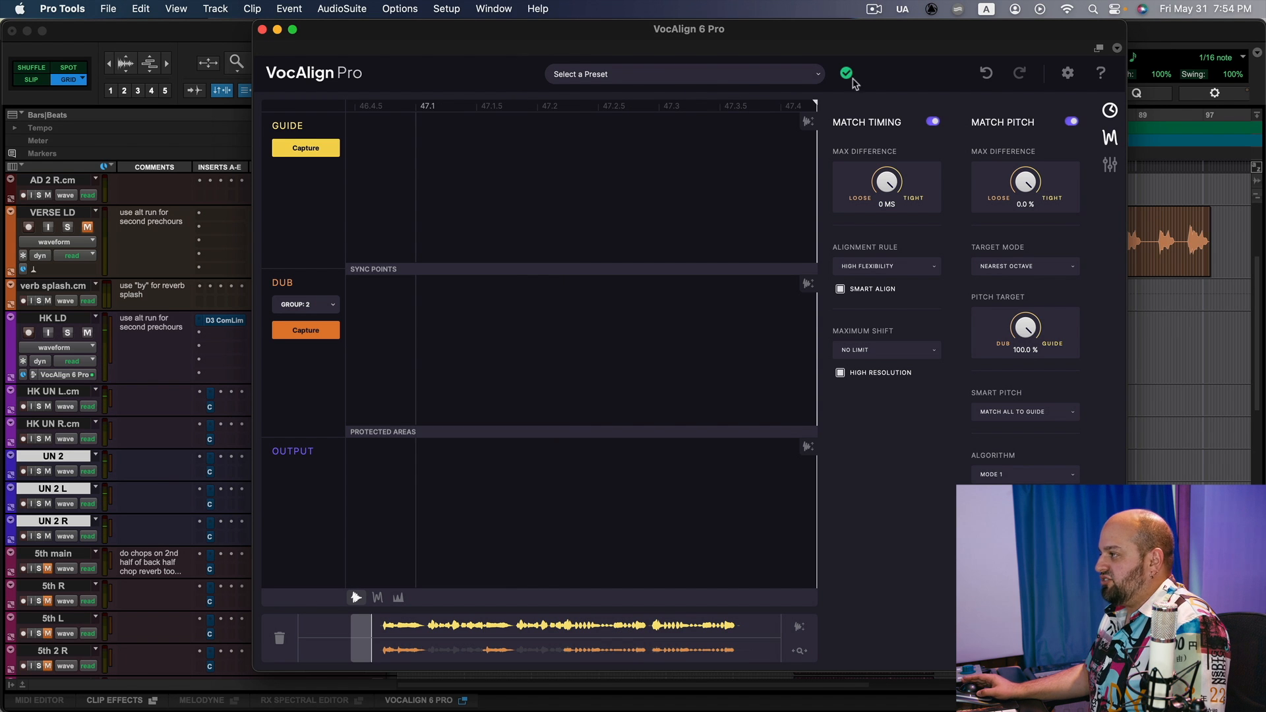
pyautogui.click(1098, 49)
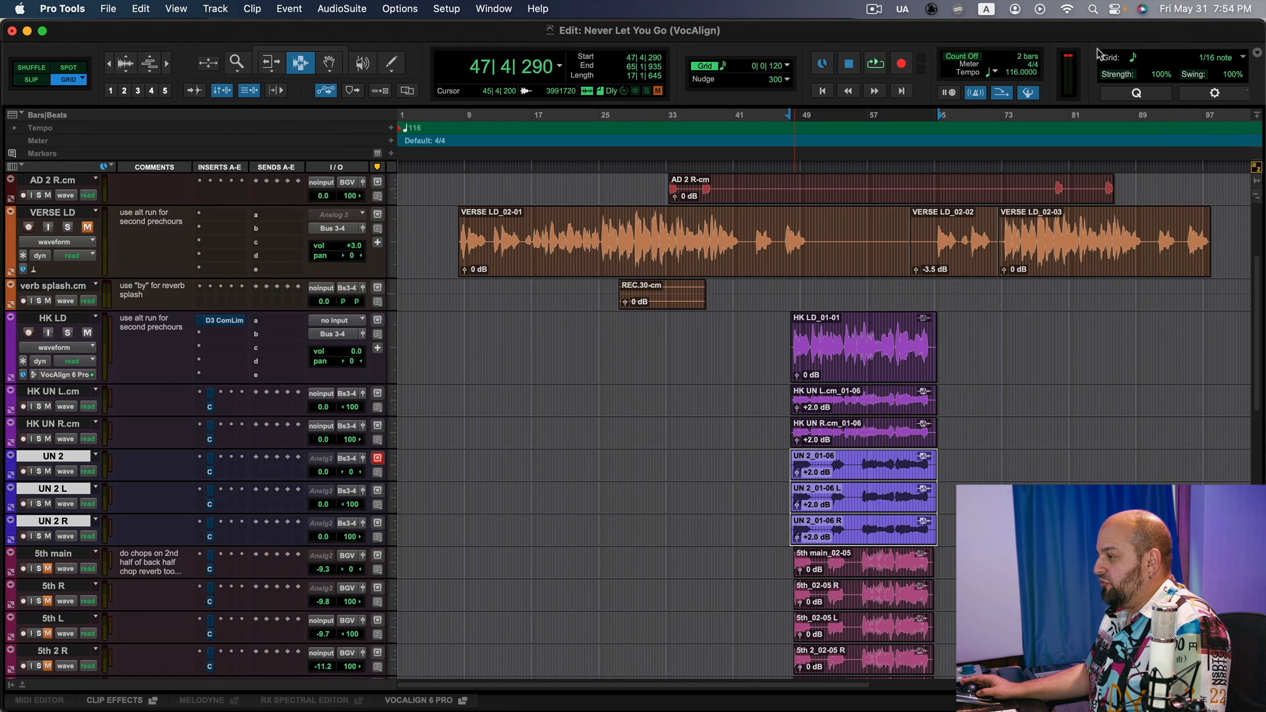
# Step: Take the inserts on the HK LD through UN 2 R tracks out of bypass and play the hook
pyautogui.scroll(-1, 527, 396)
pyautogui.keyDown('super'); pyautogui.click(234, 288); pyautogui.keyUp('super')
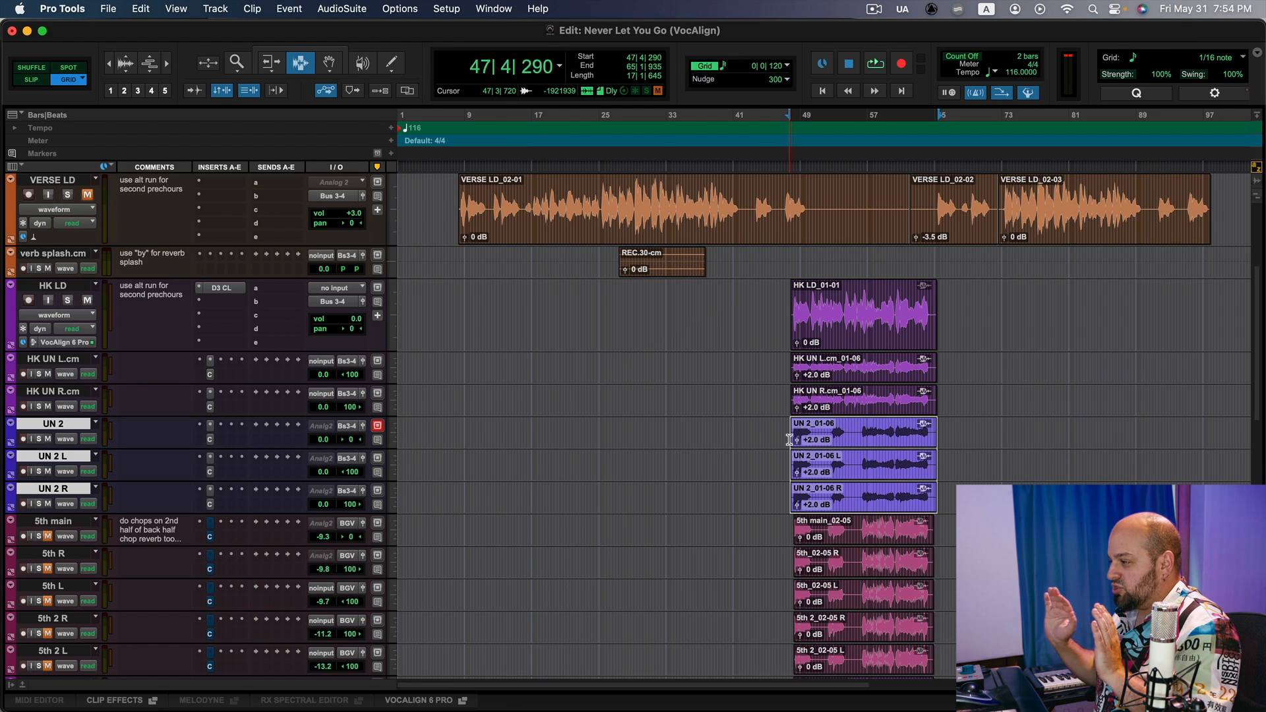
pyautogui.press('space')
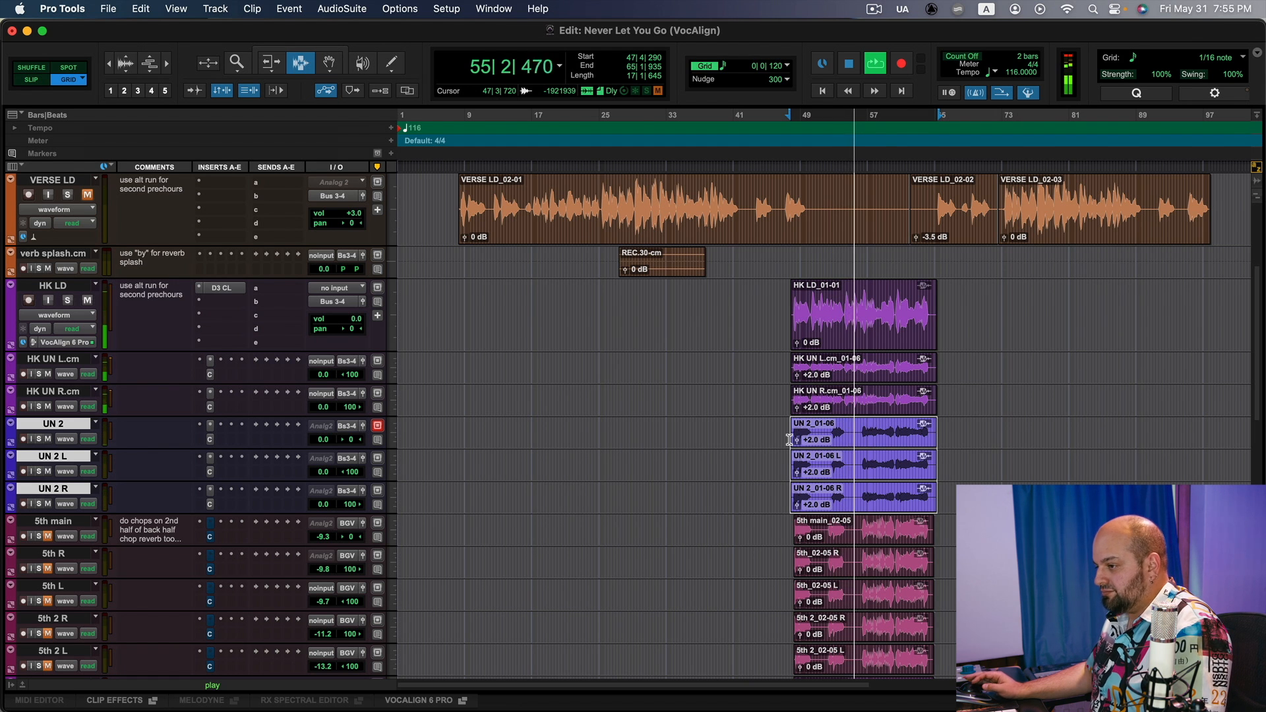
pyautogui.press('space')
# Step: Select the HK LD through UN 2 R tracks and mute them
pyautogui.scroll(-5, 787, 441)
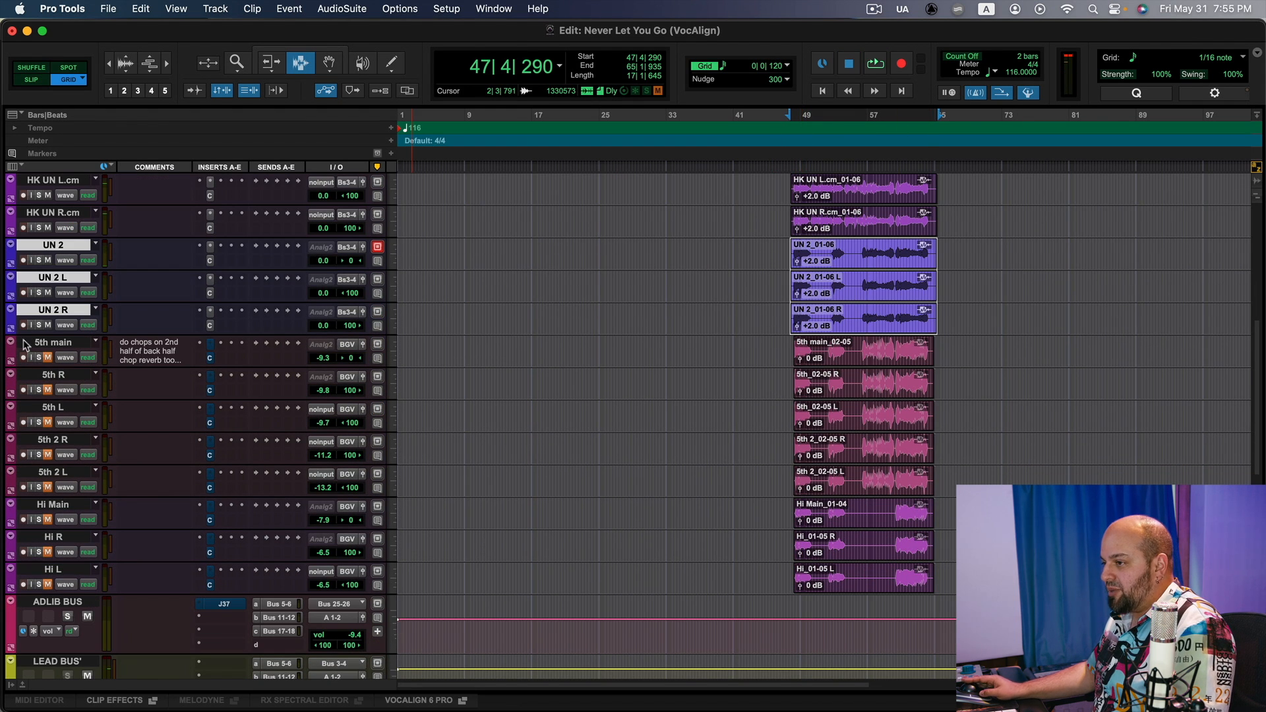
pyautogui.click(39, 347)
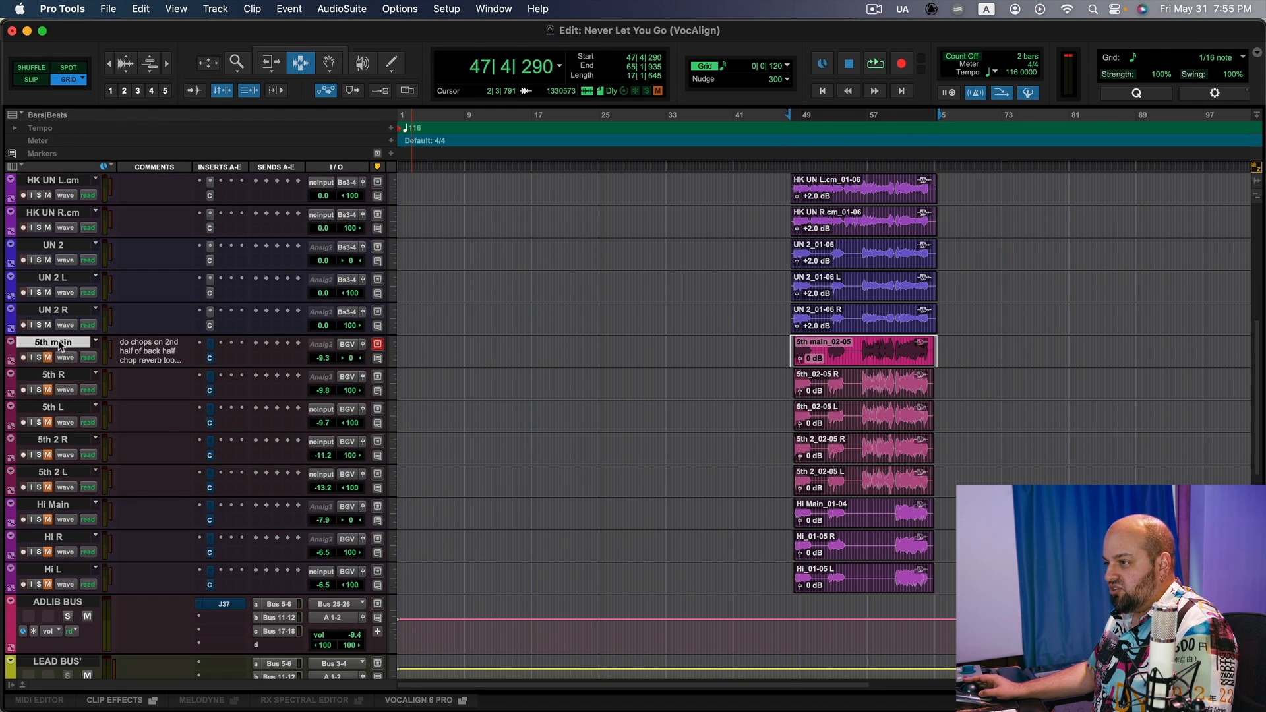
pyautogui.scroll(2, 44, 350)
pyautogui.click(49, 388)
pyautogui.scroll(1, 51, 370)
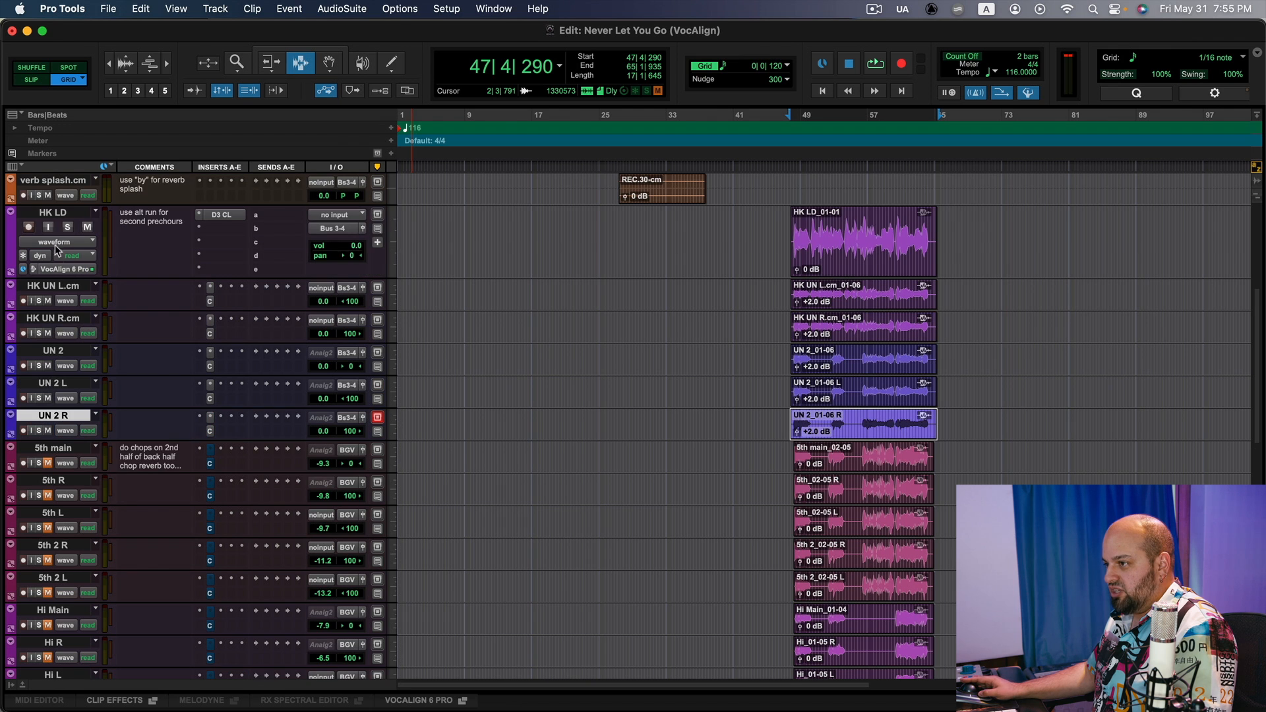
pyautogui.keyDown('shift'); pyautogui.click(58, 217); pyautogui.keyUp('shift')
pyautogui.scroll(-1, 50, 396)
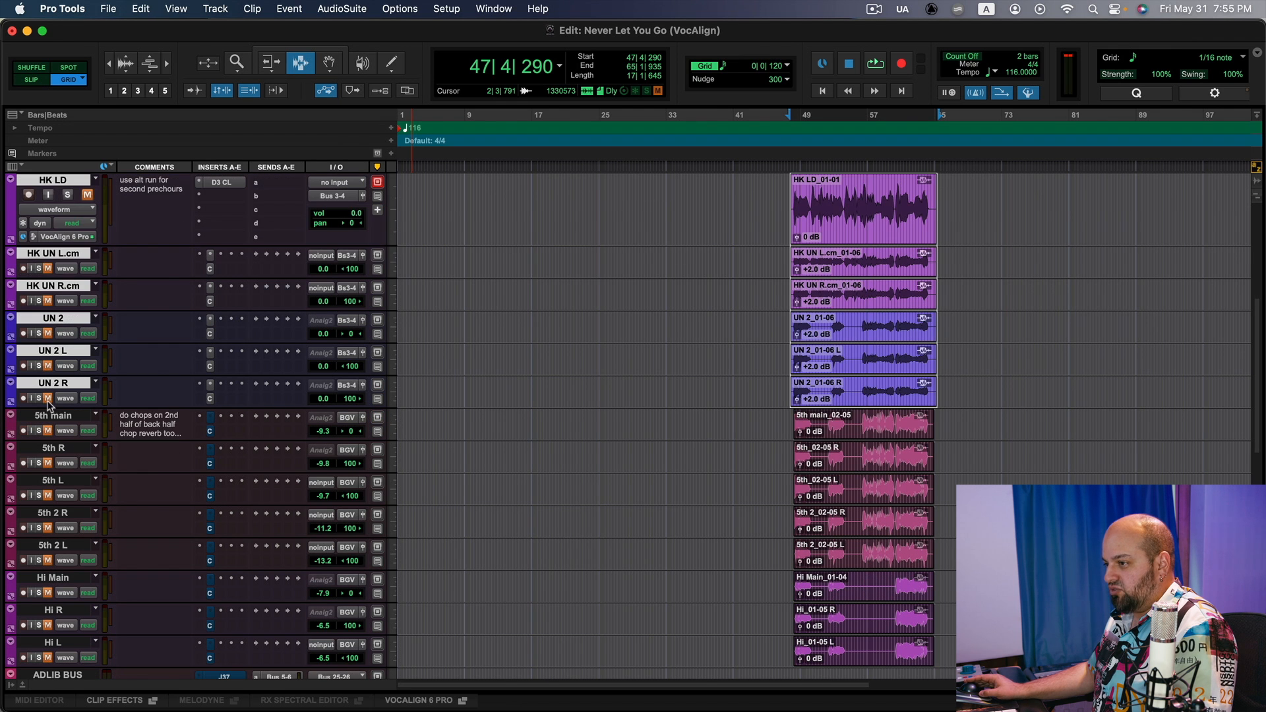
# Step: Select the 5th main through 5th 2 L tracks and unmute them
pyautogui.click(47, 415)
pyautogui.scroll(-1, 49, 421)
pyautogui.keyDown('shift'); pyautogui.click(59, 469); pyautogui.keyUp('shift')
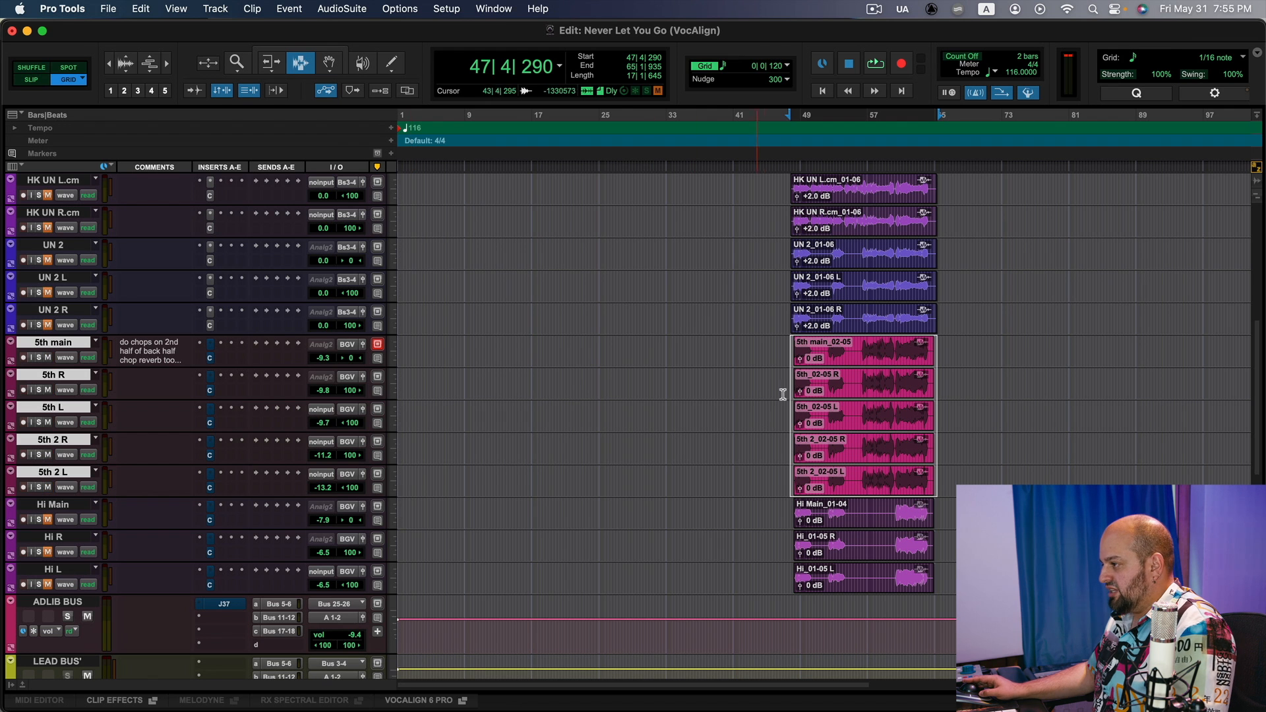
# Step: Open VocAlign 6 Pro and choose Group 3 for the next capture, keeping the 5th clips in view
pyautogui.click(798, 383)
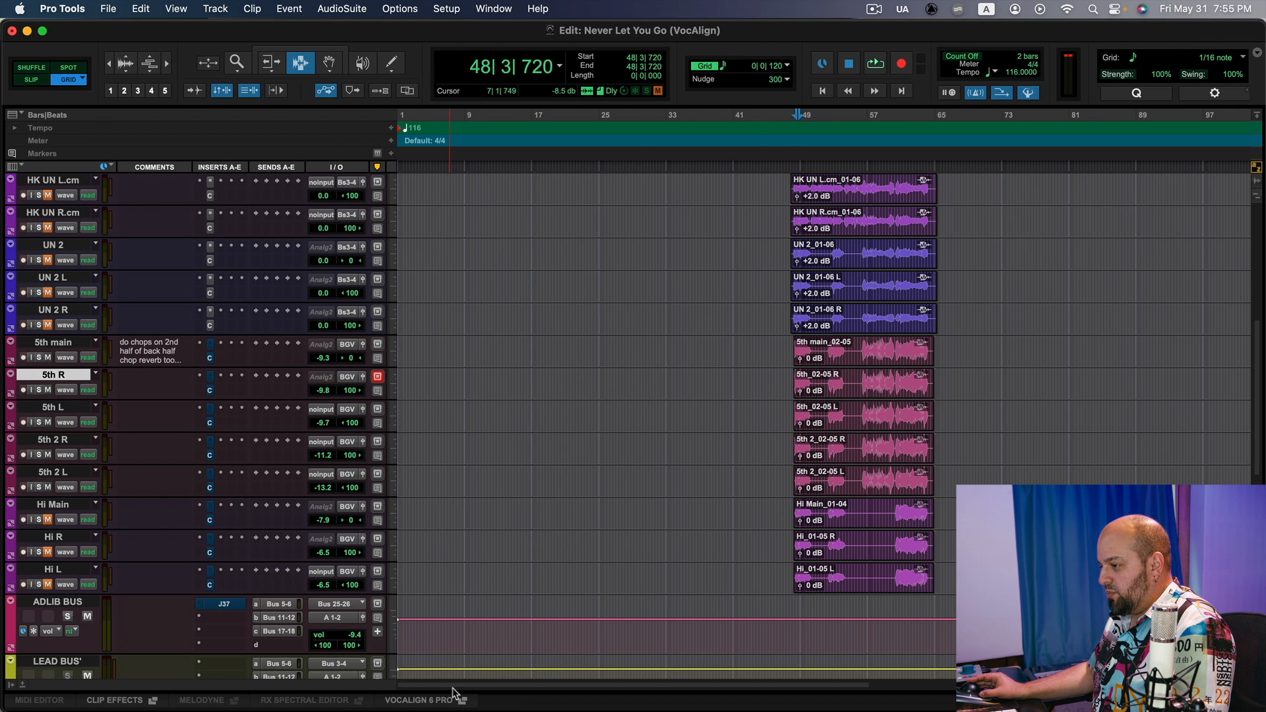
pyautogui.click(425, 700)
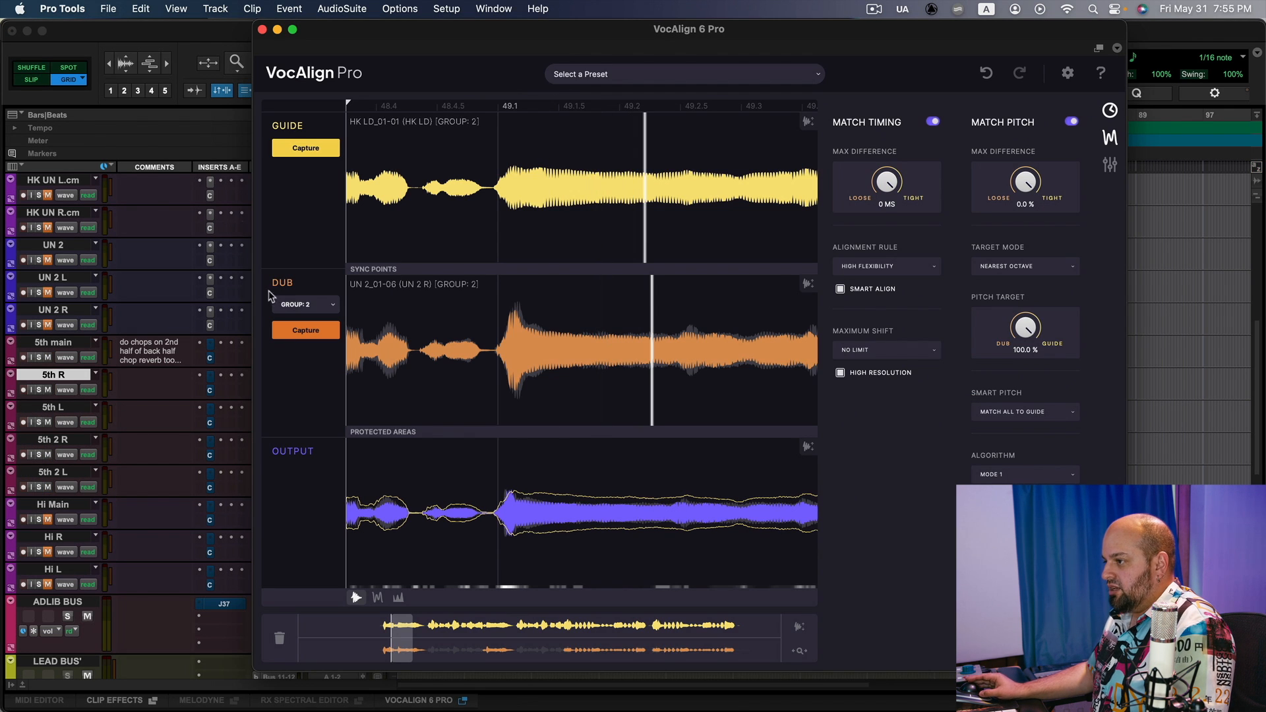
pyautogui.click(302, 305)
pyautogui.moveTo(429, 392)
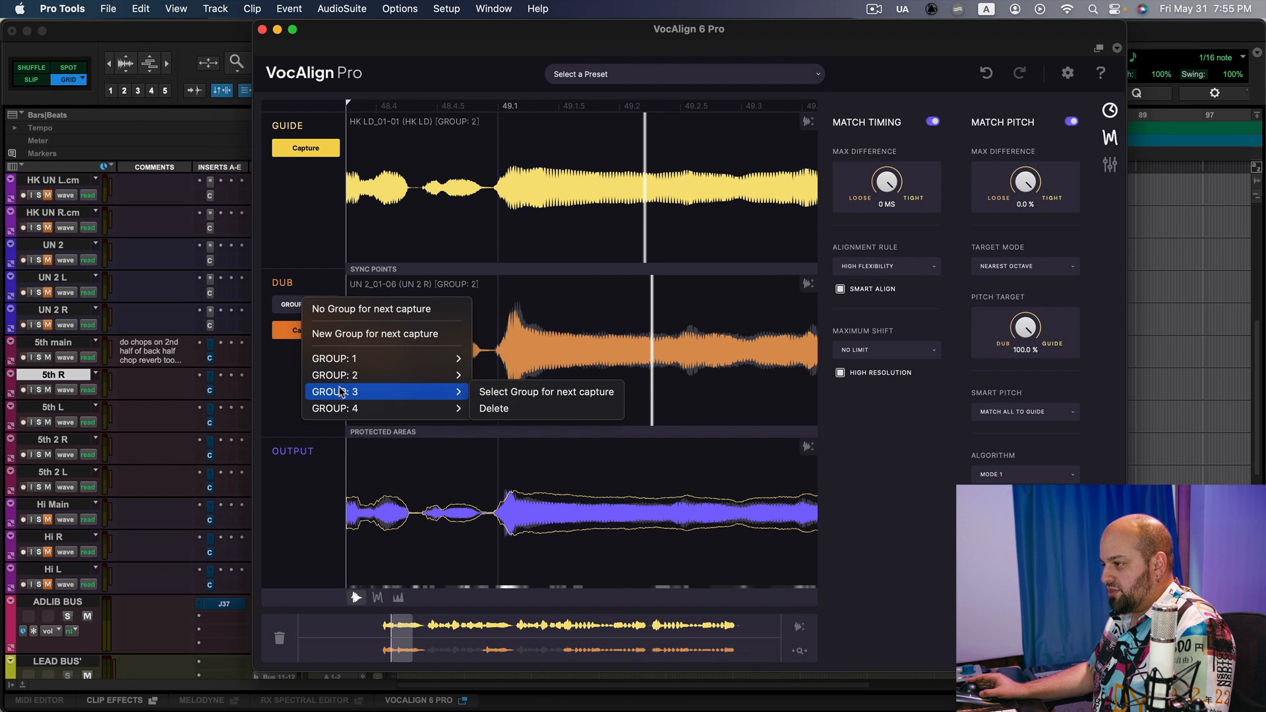
pyautogui.click(498, 394)
pyautogui.moveTo(631, 30); pyautogui.dragTo(460, 439)
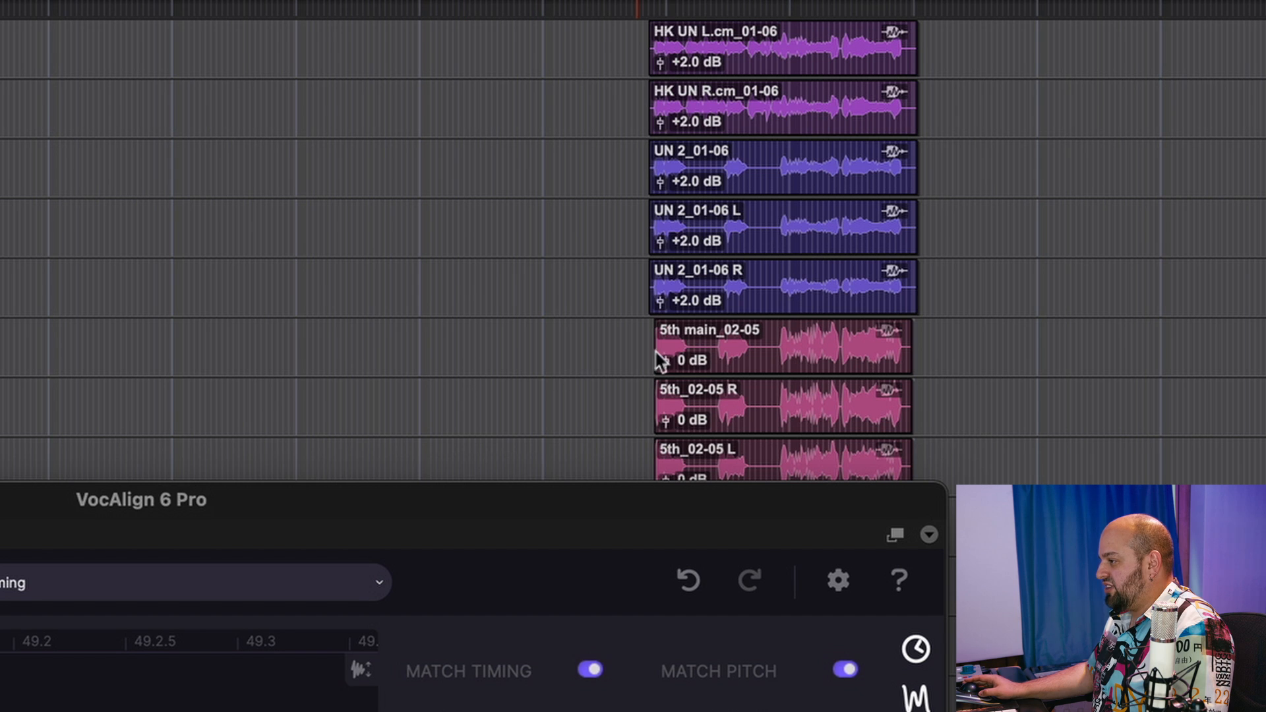
# Step: Capture the 5th main clip as the guide and the 5th R, 5th L, 5th 2 R and 5th 2 L clips as the Group 3 dub
pyautogui.click(713, 350)
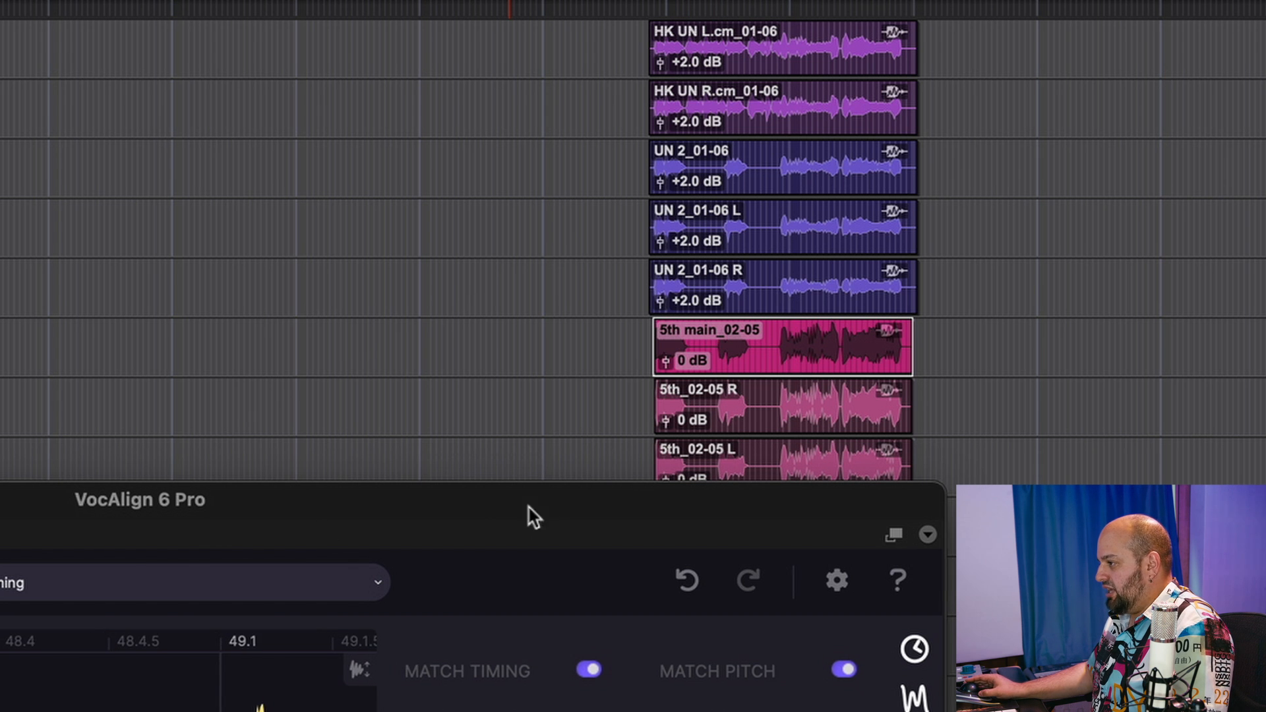
pyautogui.moveTo(540, 508); pyautogui.dragTo(177, 226)
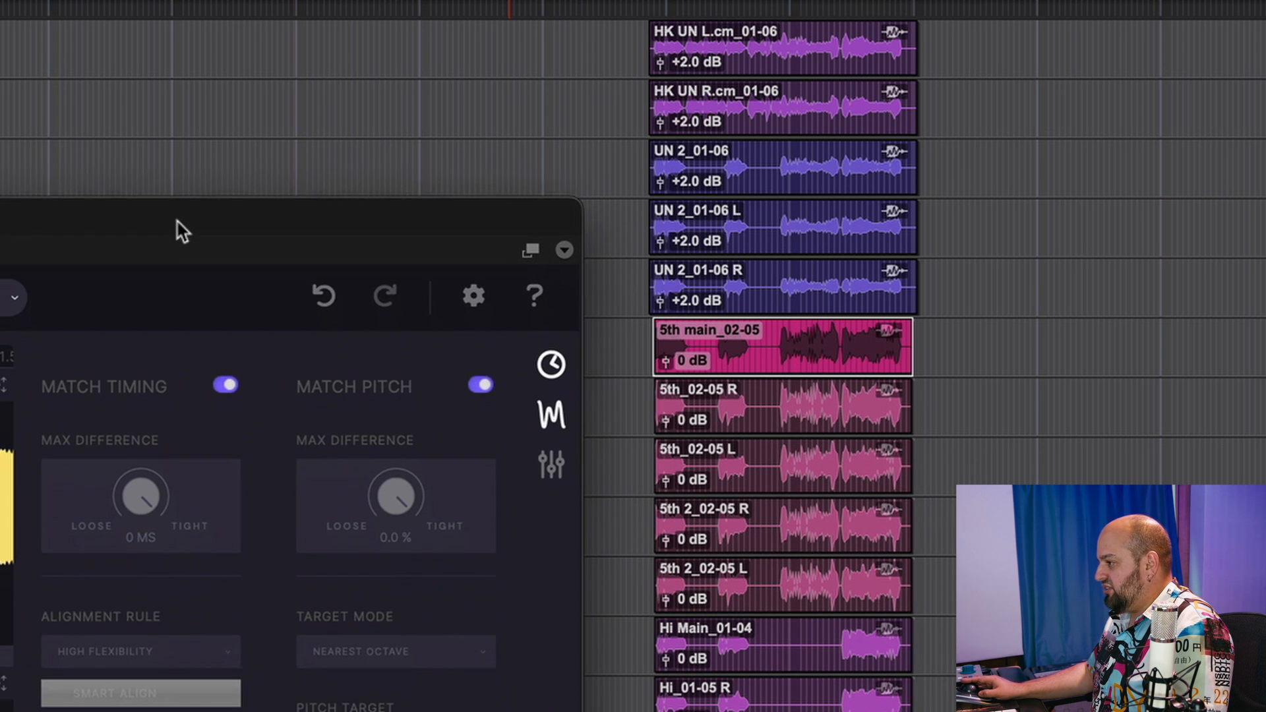
pyautogui.click(771, 419)
pyautogui.keyDown('shift'); pyautogui.click(767, 468); pyautogui.keyUp('shift')
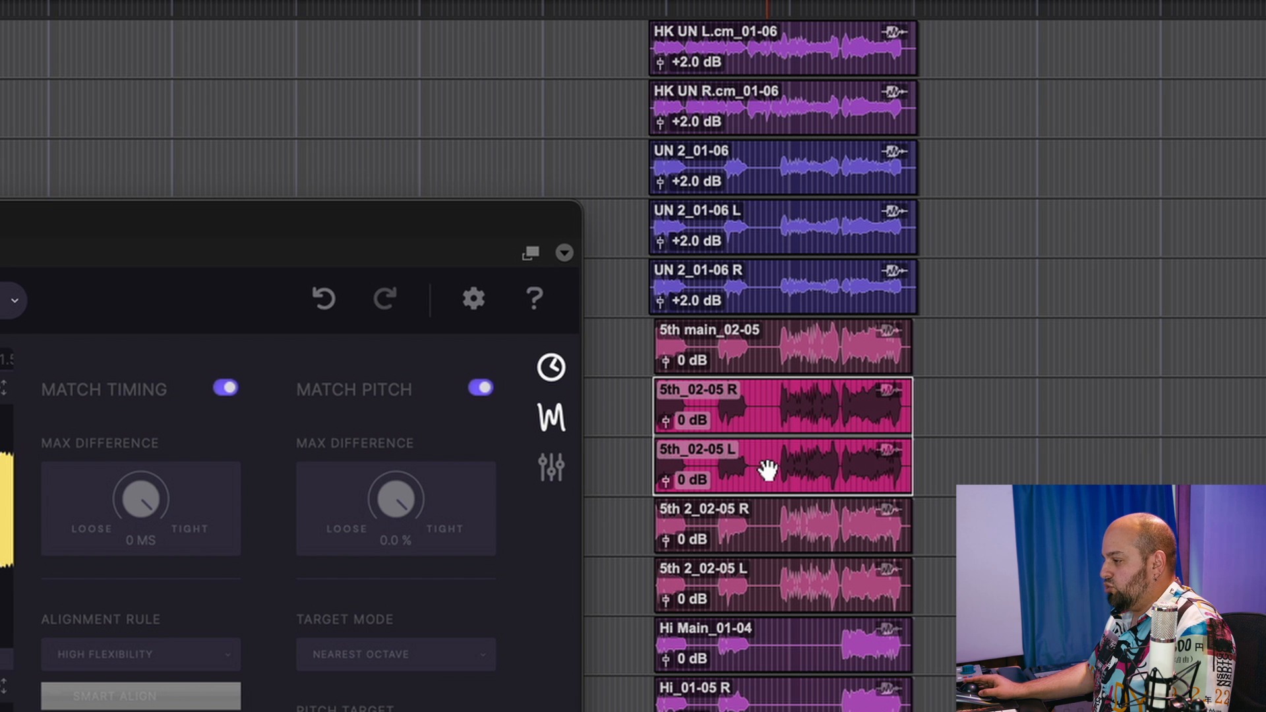
pyautogui.keyDown('shift'); pyautogui.click(802, 542); pyautogui.keyUp('shift')
pyautogui.keyDown('shift'); pyautogui.click(801, 573); pyautogui.keyUp('shift')
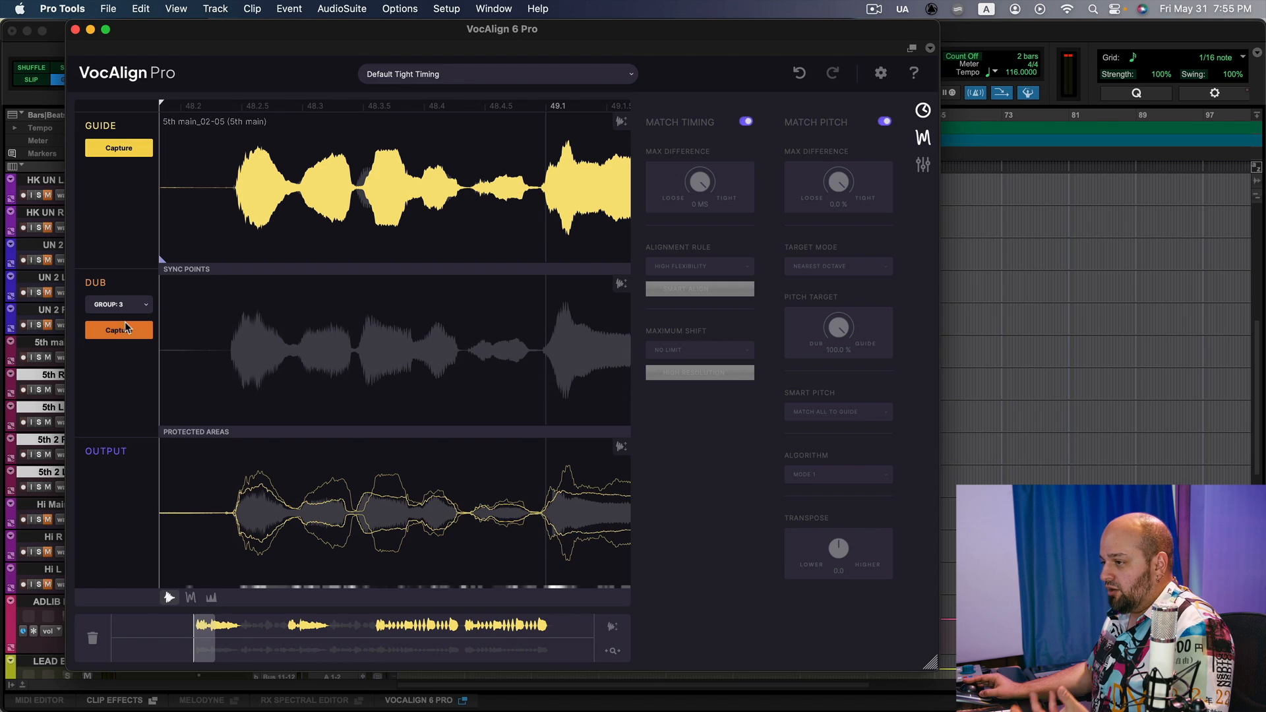
pyautogui.click(125, 328)
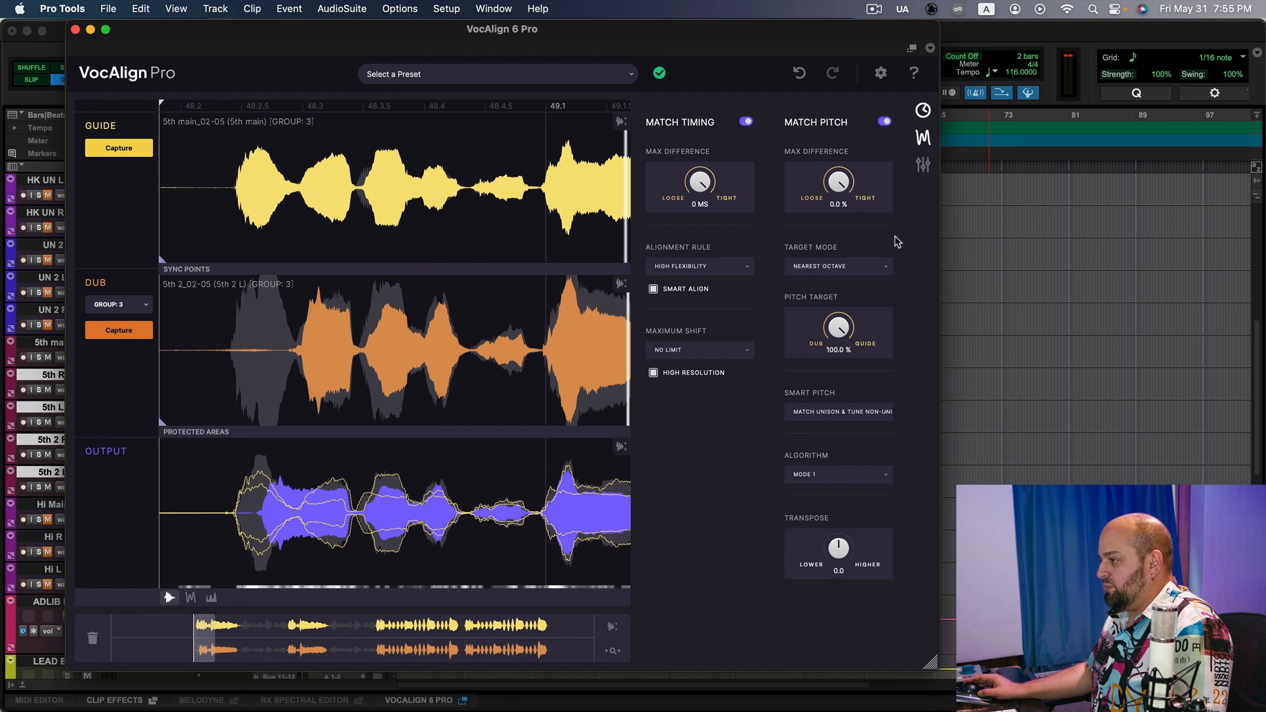
# Step: Set Smart Pitch for Group 3 to Match All to Guide and play the hook to check the aligned 5ths
pyautogui.click(838, 413)
pyautogui.click(870, 426)
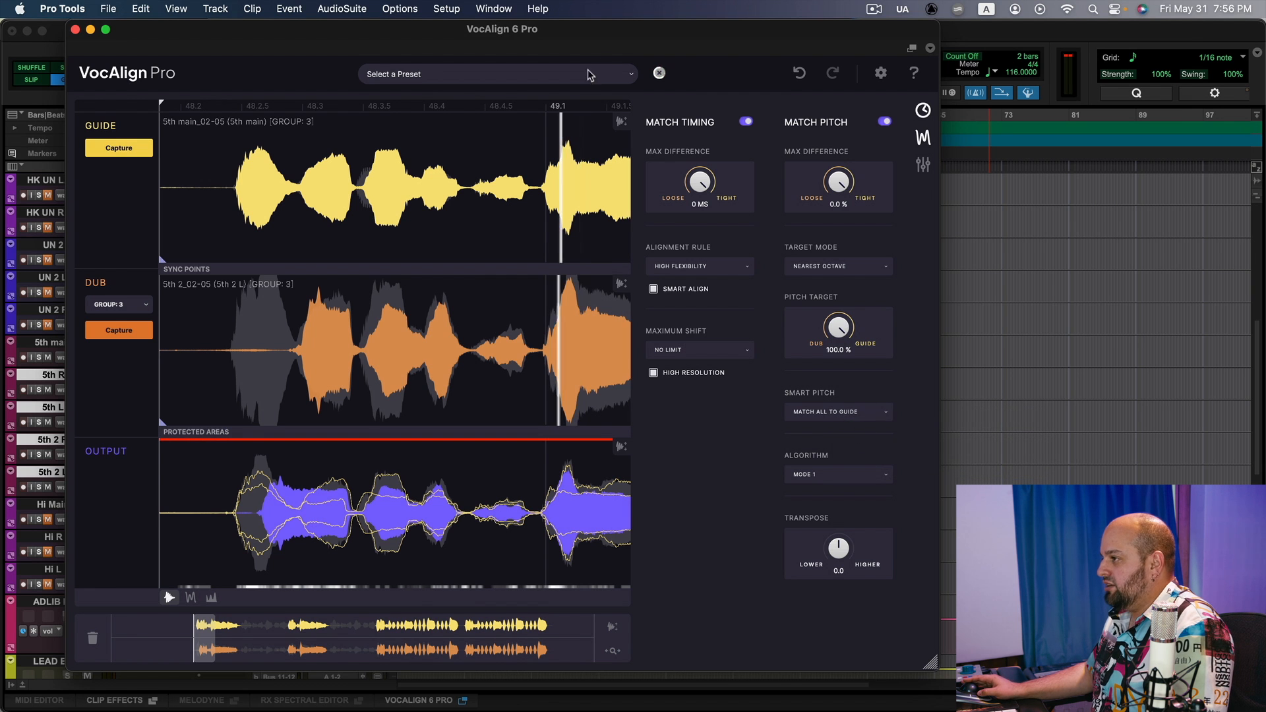
pyautogui.moveTo(689, 32); pyautogui.dragTo(400, 20)
pyautogui.press('space')
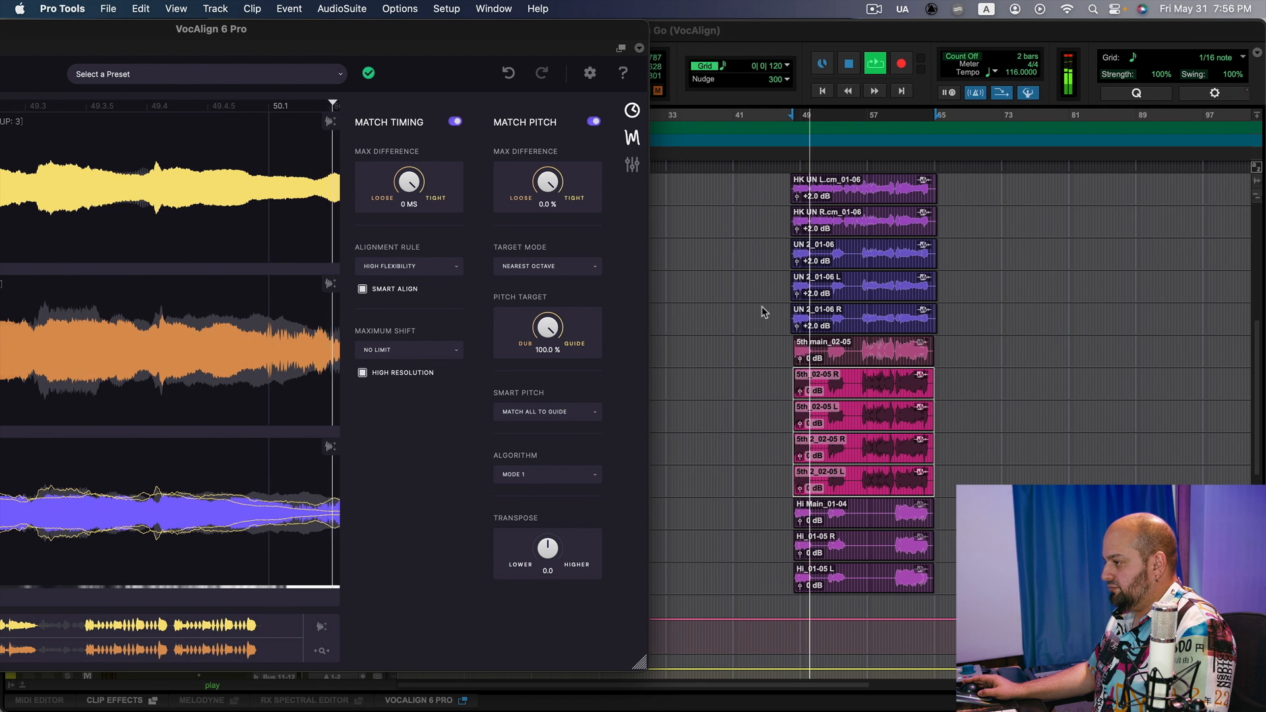
pyautogui.moveTo(446, 24); pyautogui.dragTo(614, 28)
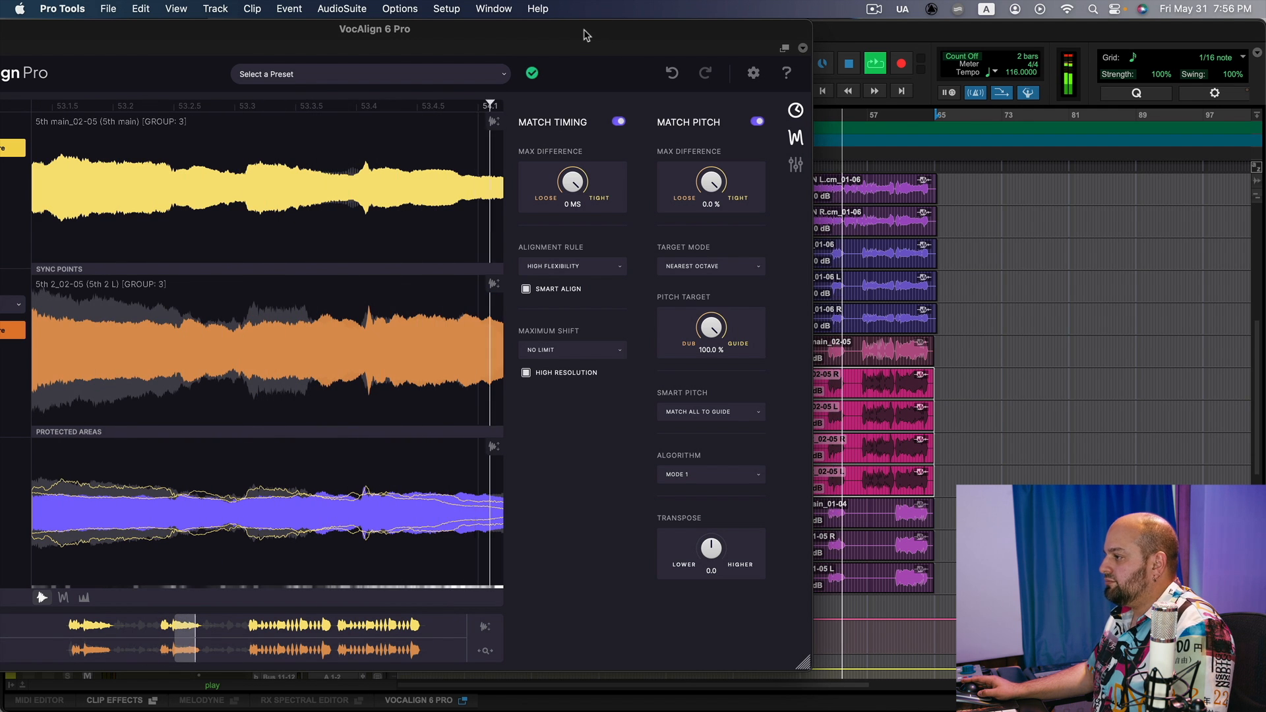
pyautogui.press('space')
# Step: Take the inserts on the 5th tracks out of bypass and unmute the HK LD through UN 2 R tracks
pyautogui.moveTo(583, 34); pyautogui.dragTo(970, 365)
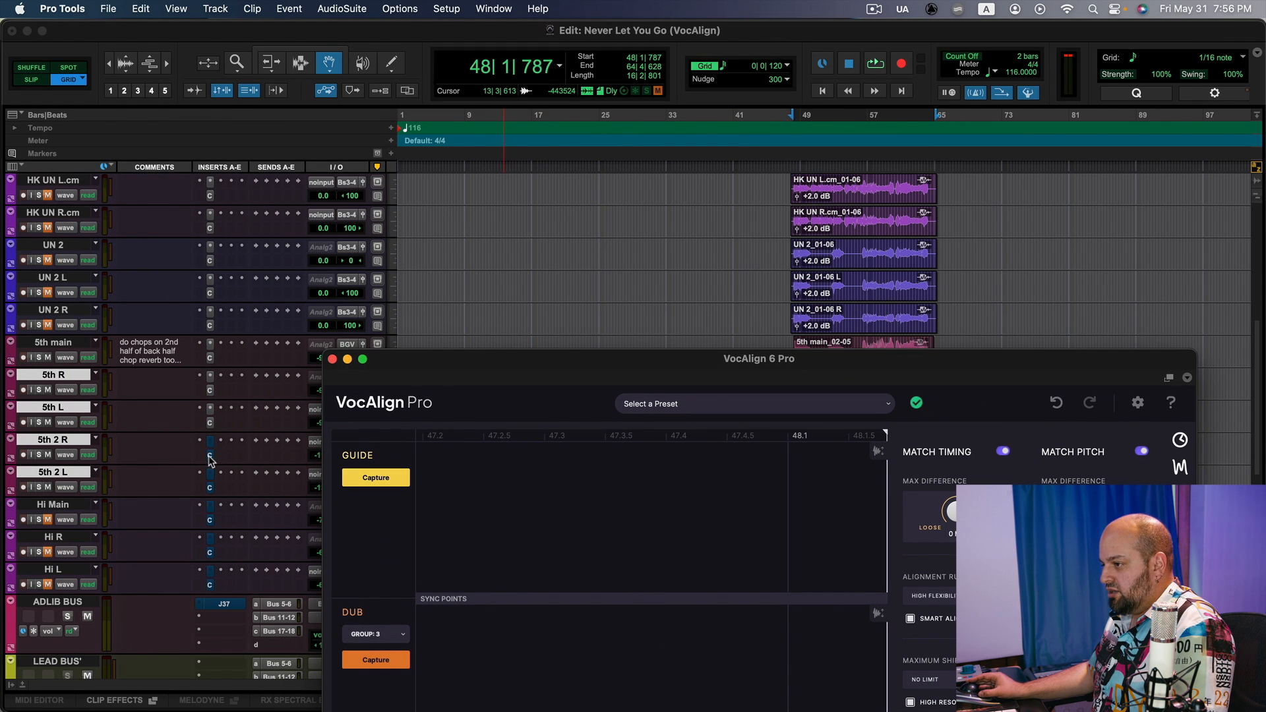
pyautogui.click(59, 311)
pyautogui.scroll(3, 57, 277)
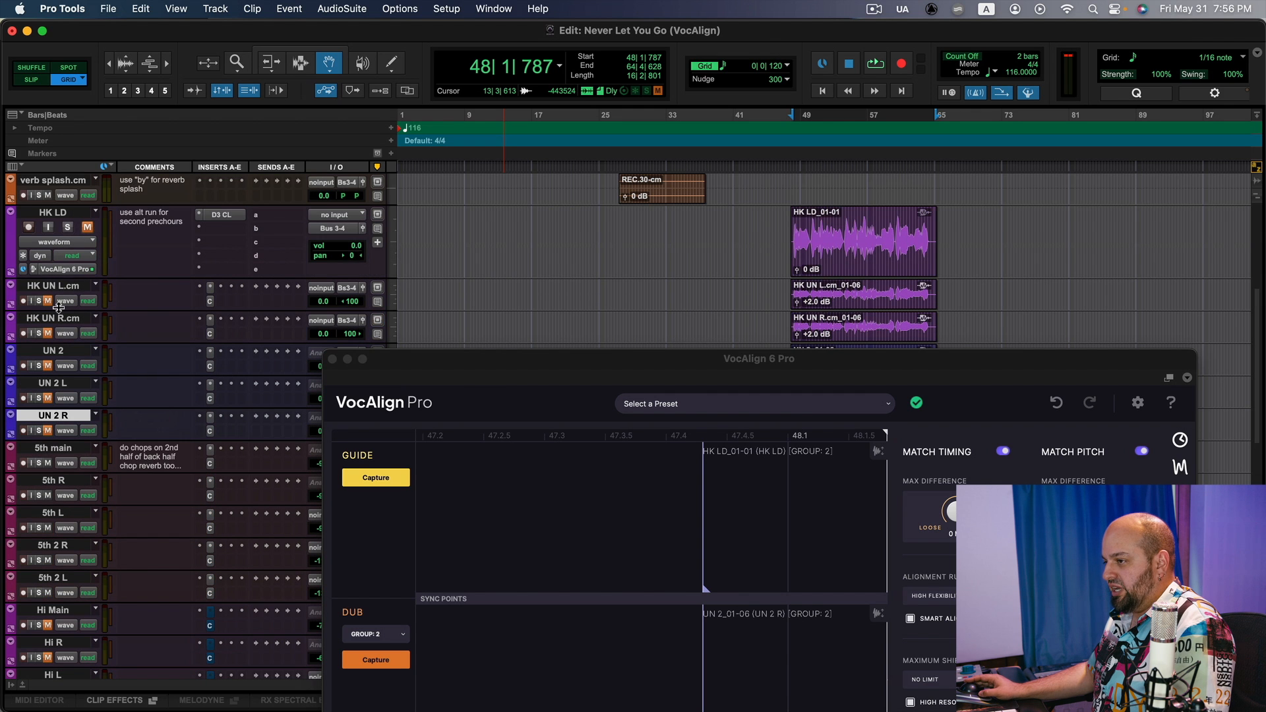
pyautogui.keyDown('shift'); pyautogui.click(55, 215); pyautogui.keyUp('shift')
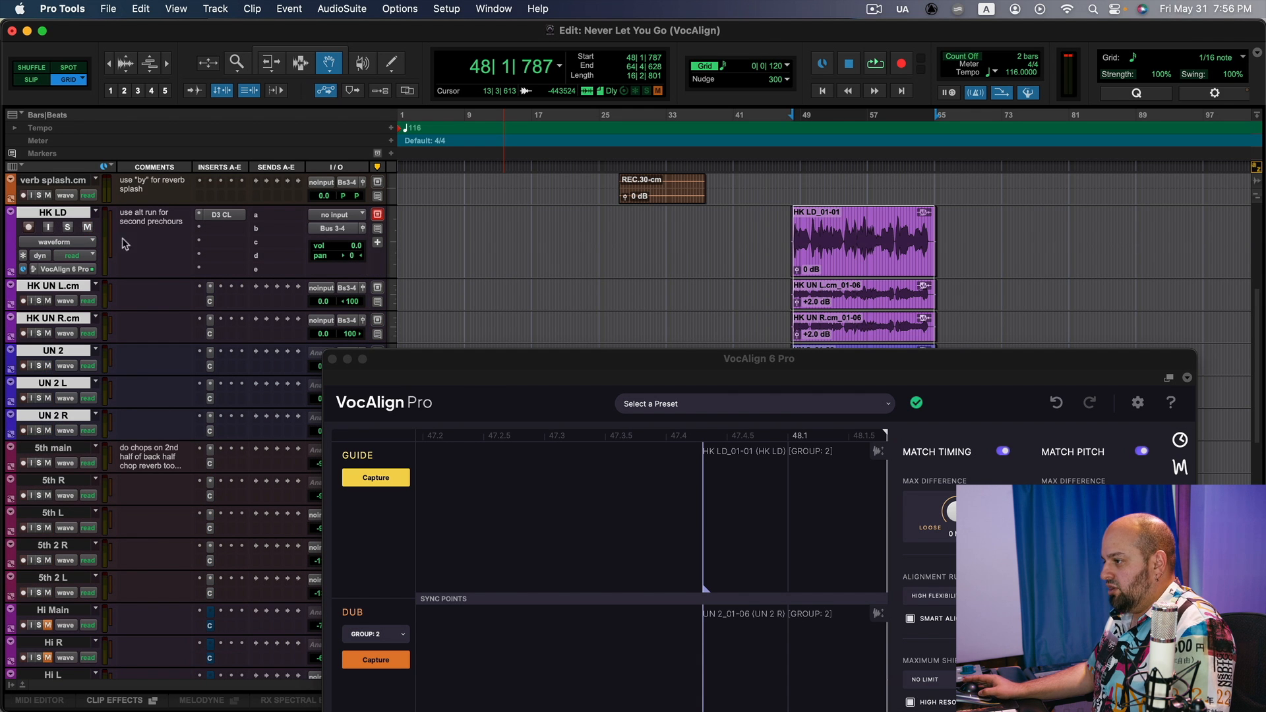
# Step: Play the hook to check the 5th harmonies together with the lead and UN parts
pyautogui.press('F7')
pyautogui.moveTo(725, 359); pyautogui.dragTo(272, 97)
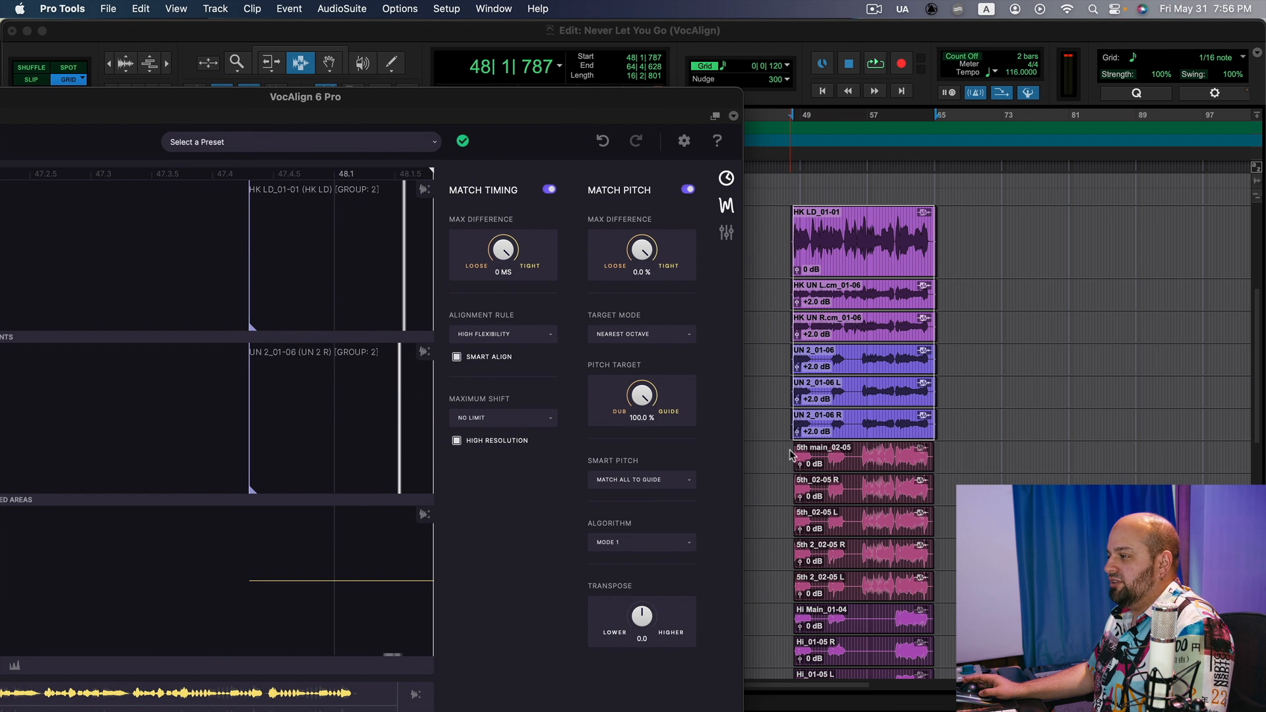
pyautogui.press('space')
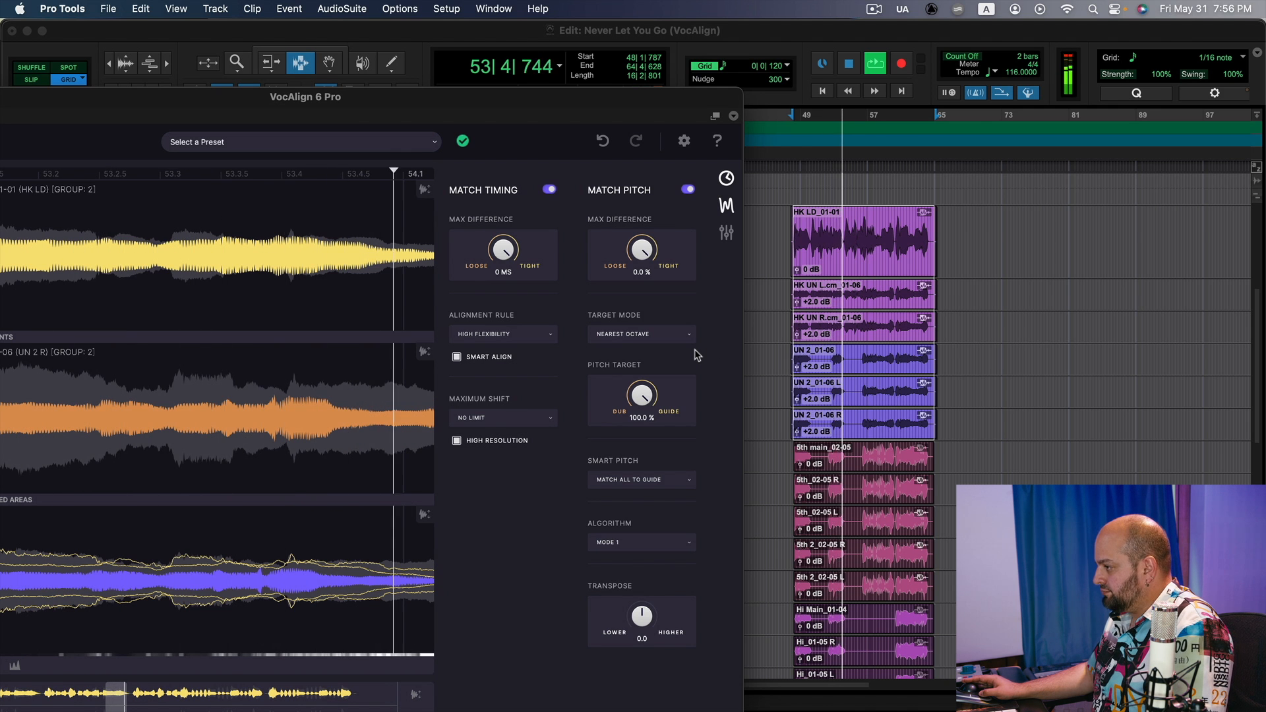
pyautogui.press('space')
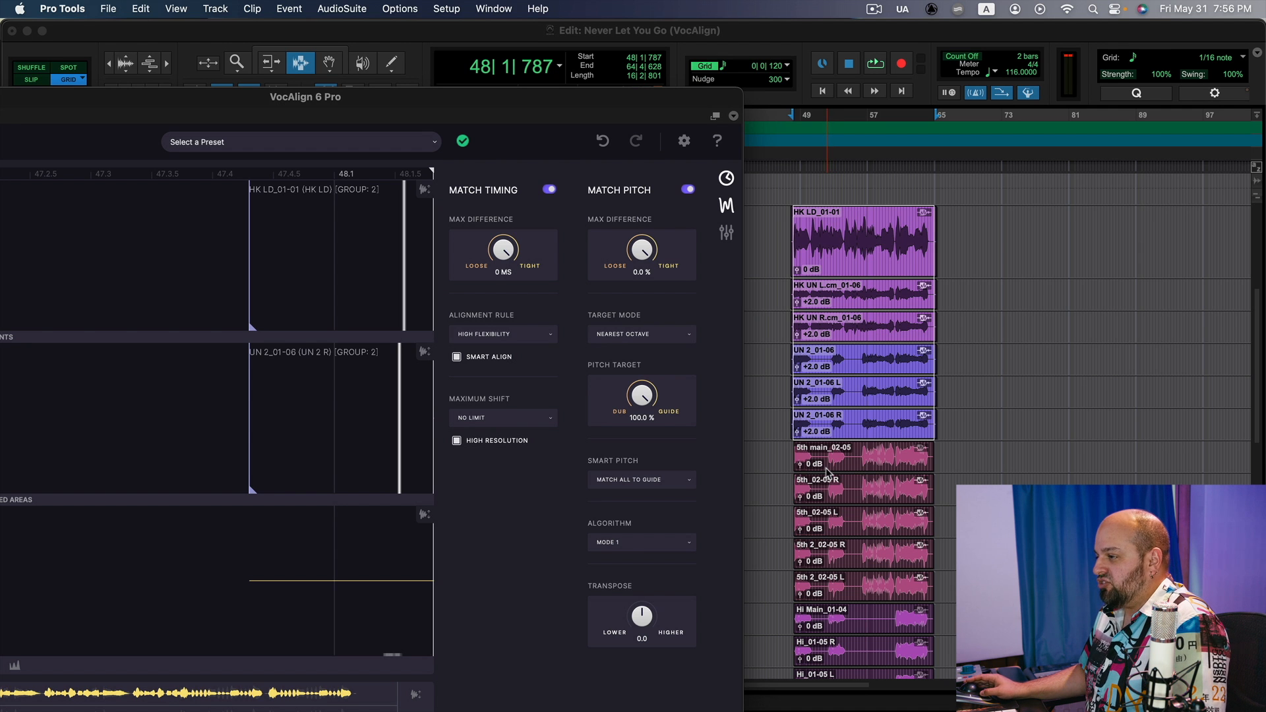
# Step: For the Group 3 dub, set the timing max difference to 18 ms and the pitch max difference to 3.9 %, and play the hook
pyautogui.moveTo(561, 95); pyautogui.dragTo(718, 10)
pyautogui.click(89, 305)
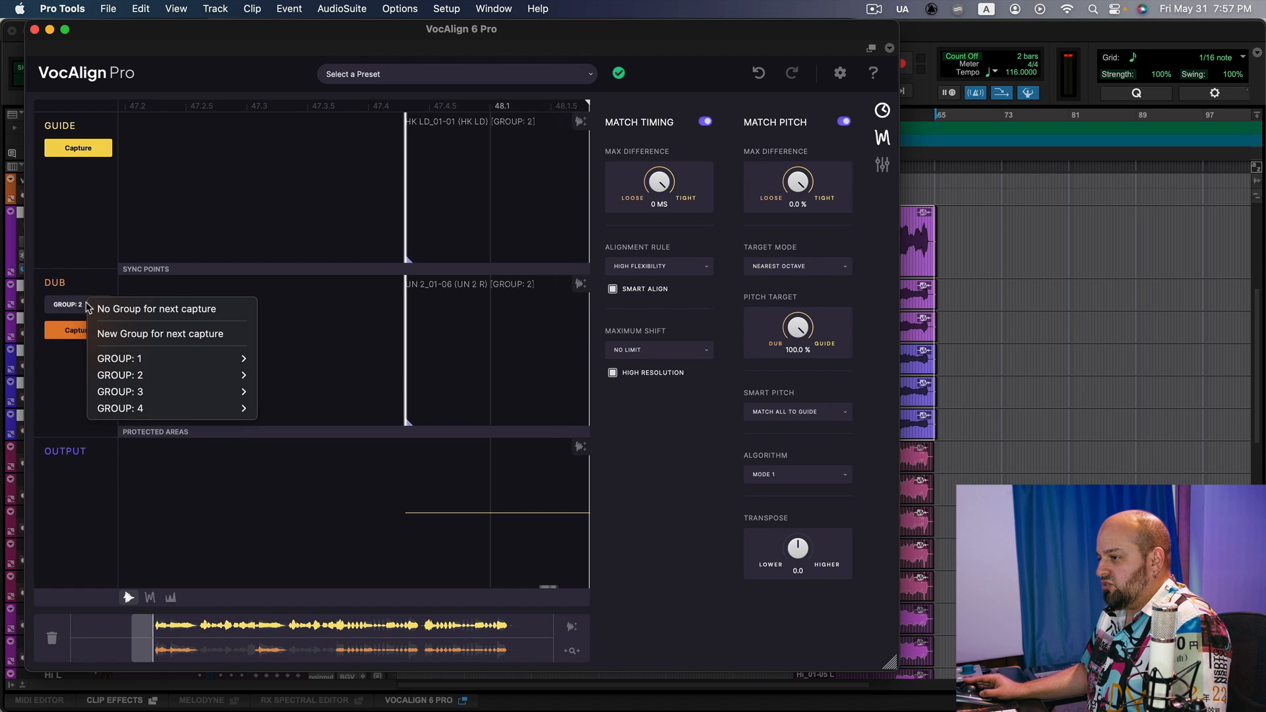
pyautogui.click(132, 393)
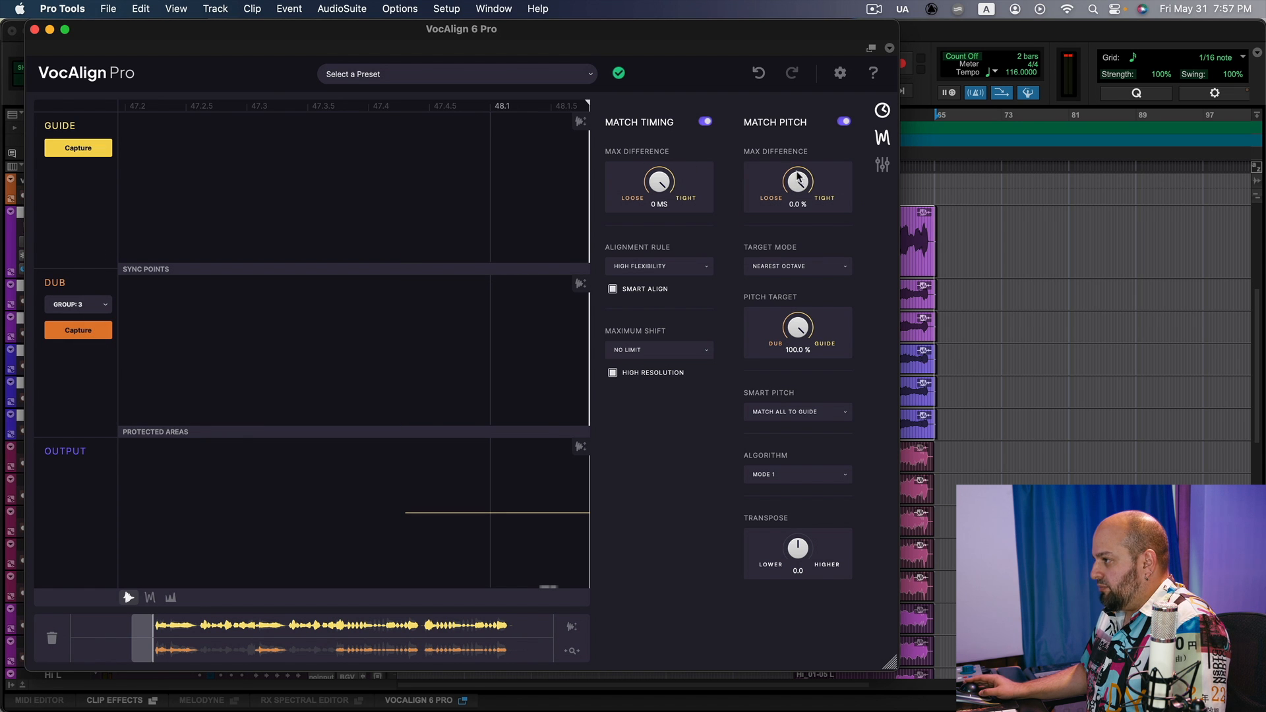
pyautogui.moveTo(711, 21); pyautogui.dragTo(609, 22)
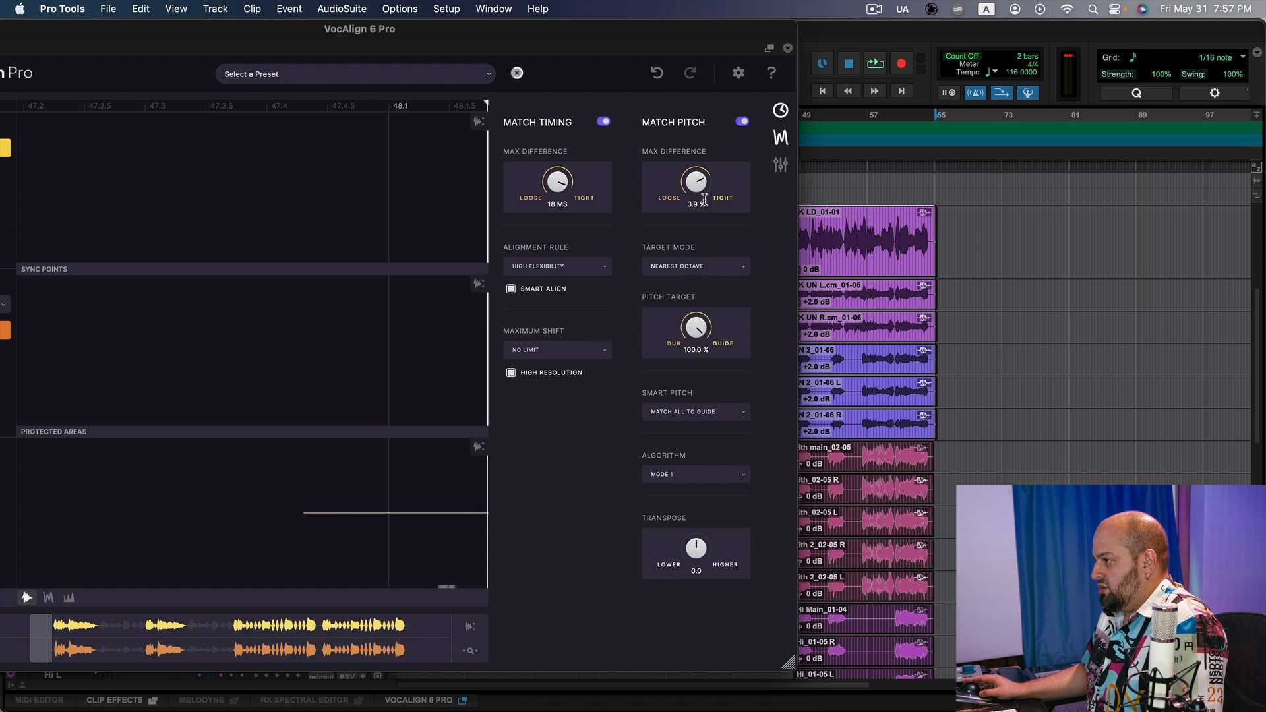
pyautogui.moveTo(724, 41); pyautogui.dragTo(637, 41)
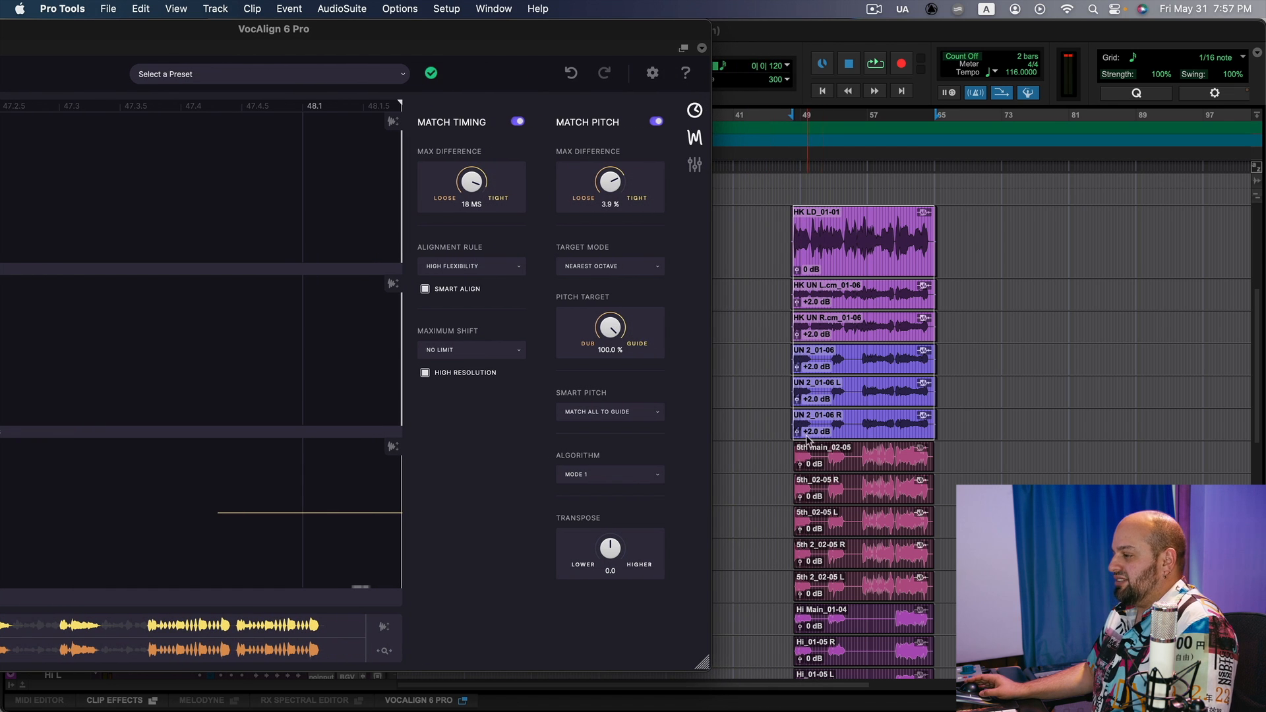
pyautogui.press('space')
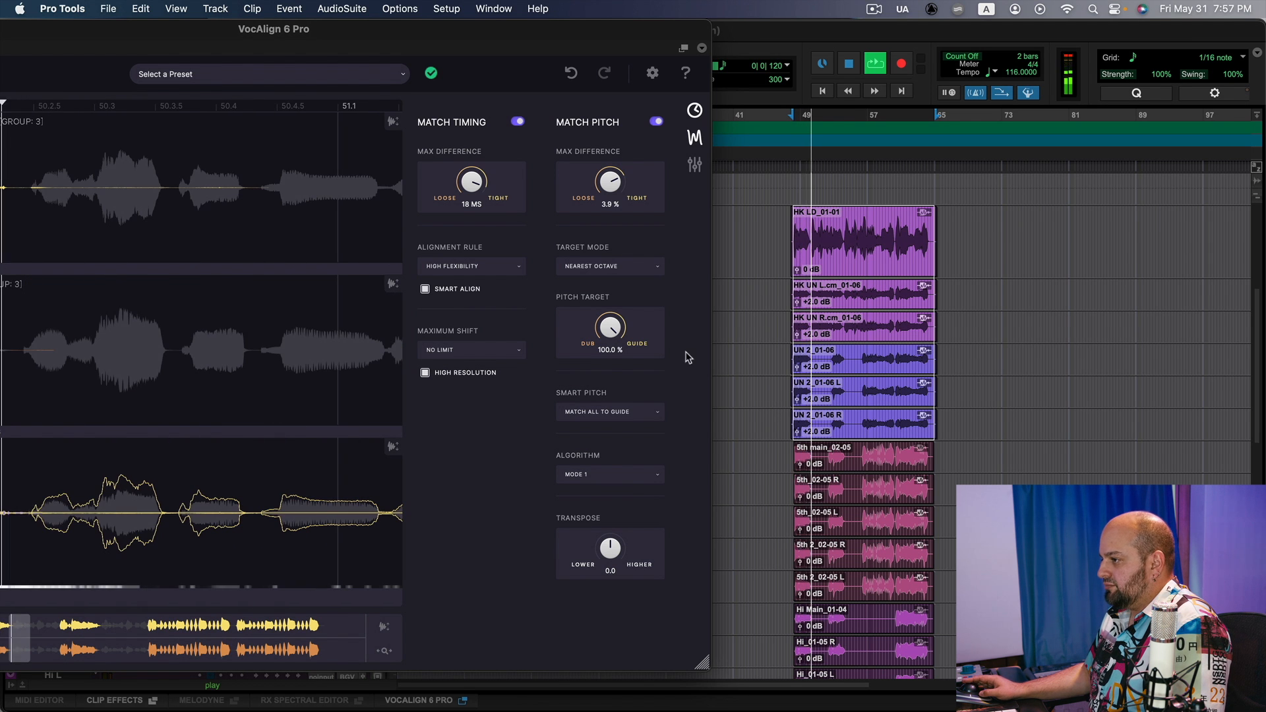
pyautogui.press('space')
# Step: Try the Normal Flexibility alignment rule and play the hook
pyautogui.click(518, 266)
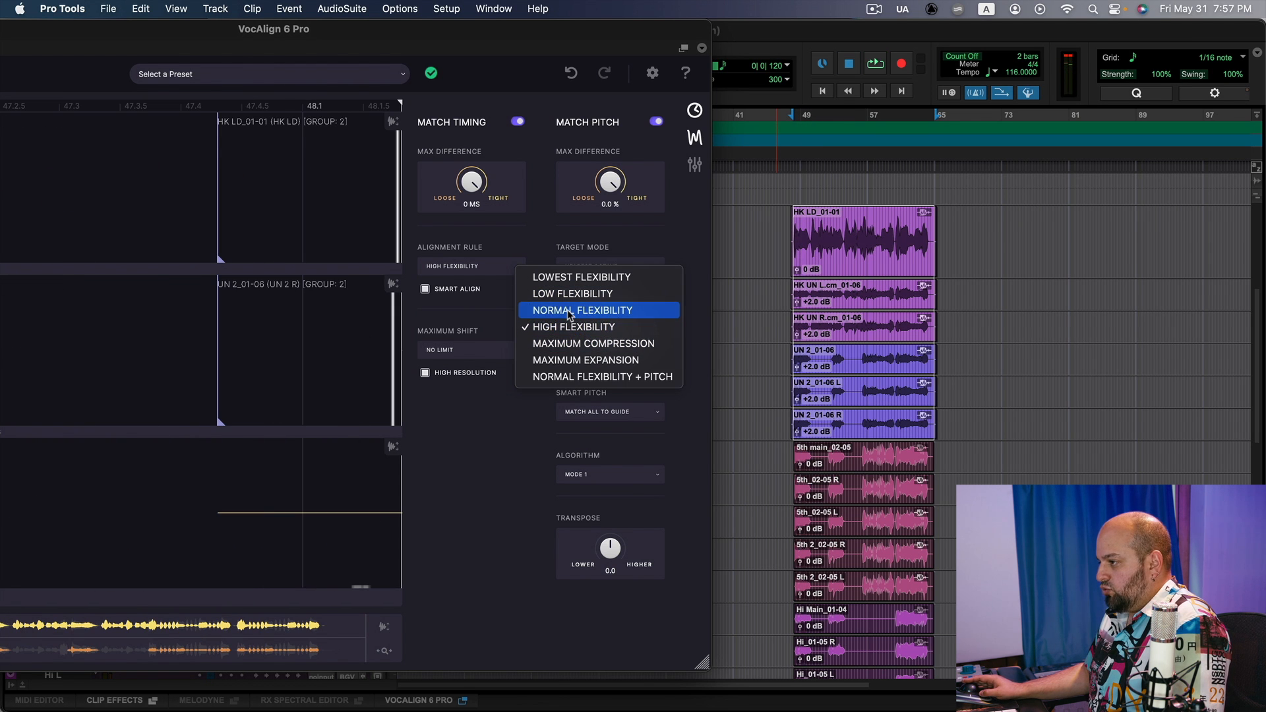
pyautogui.click(583, 310)
pyautogui.moveTo(509, 29); pyautogui.dragTo(566, 9)
pyautogui.press('space')
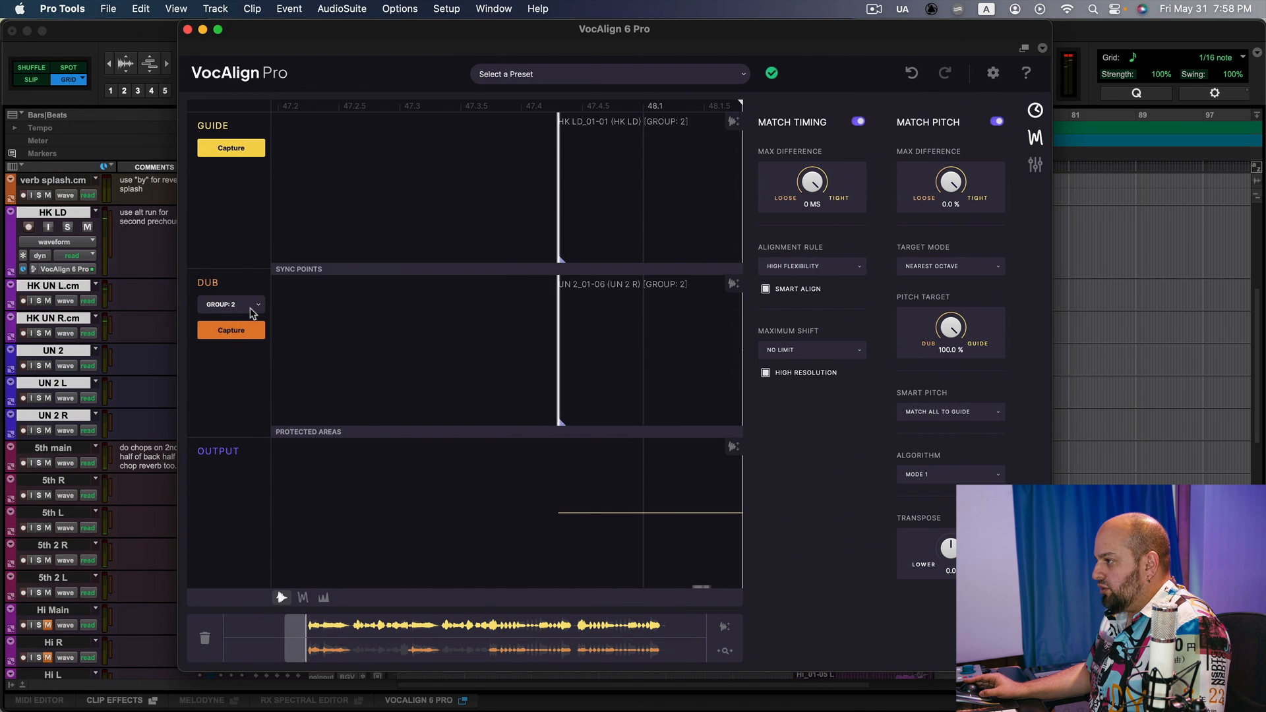
pyautogui.press('space')
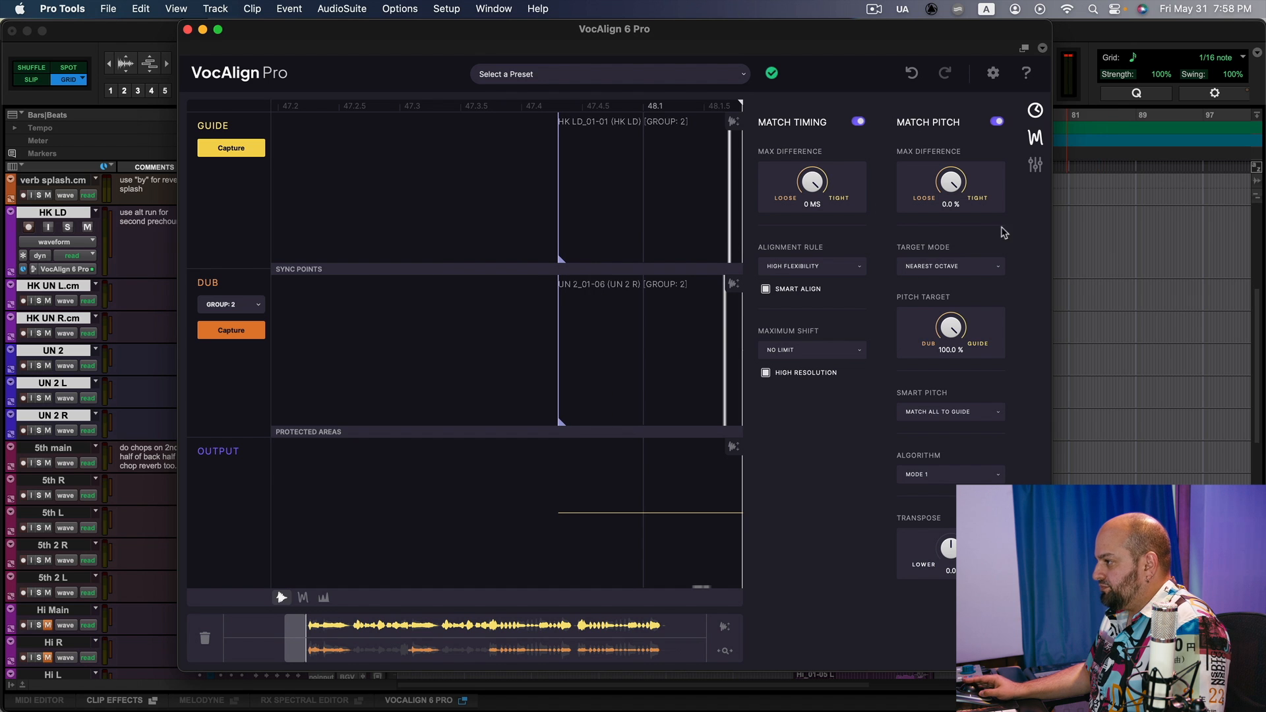
# Step: For Group 2, set the timing max difference to 16 ms, pitch max difference to 2.7 % and alignment rule to Normal Flexibility, and play the hook
pyautogui.moveTo(811, 179); pyautogui.dragTo(810, 186)
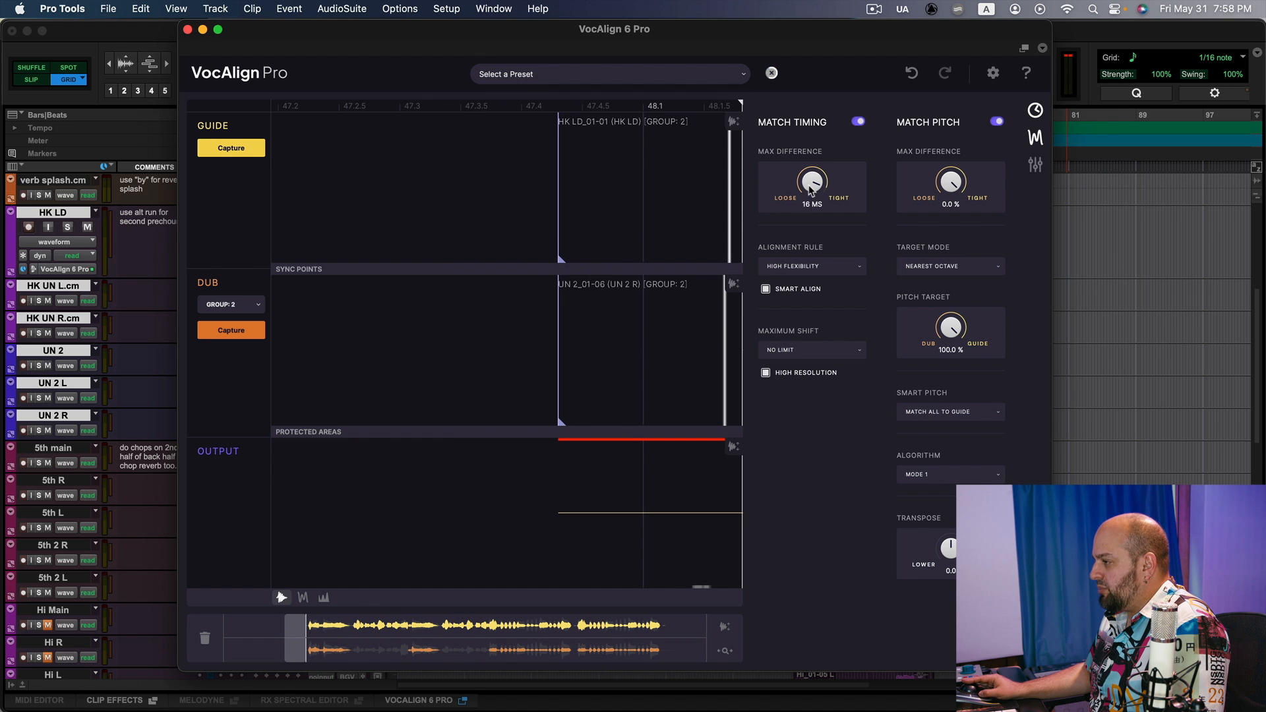
pyautogui.moveTo(947, 188); pyautogui.dragTo(948, 185)
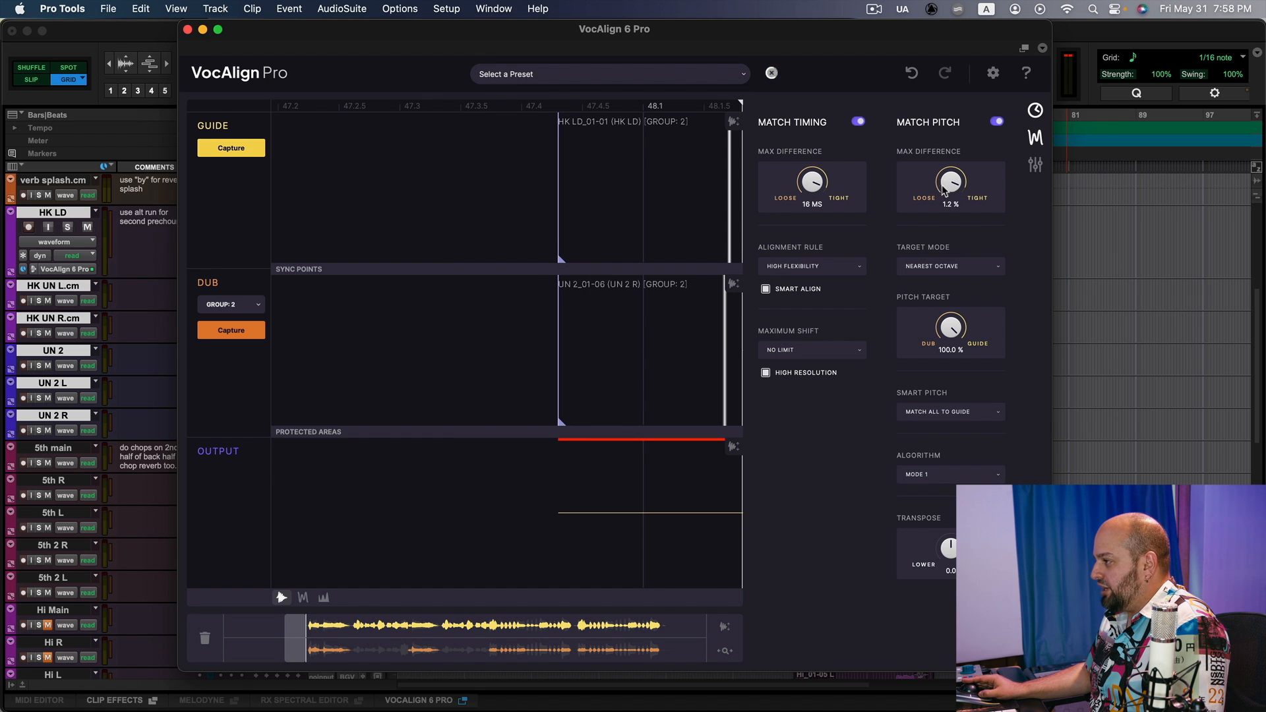
pyautogui.click(851, 268)
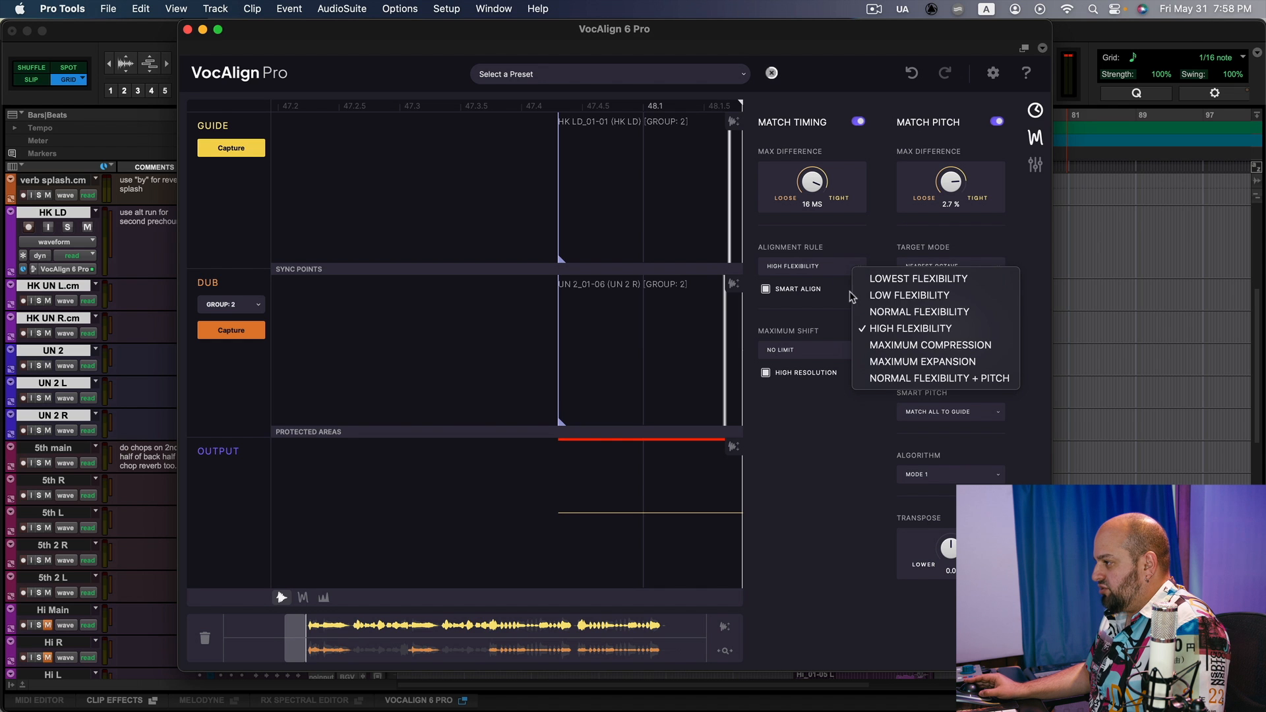
pyautogui.click(882, 312)
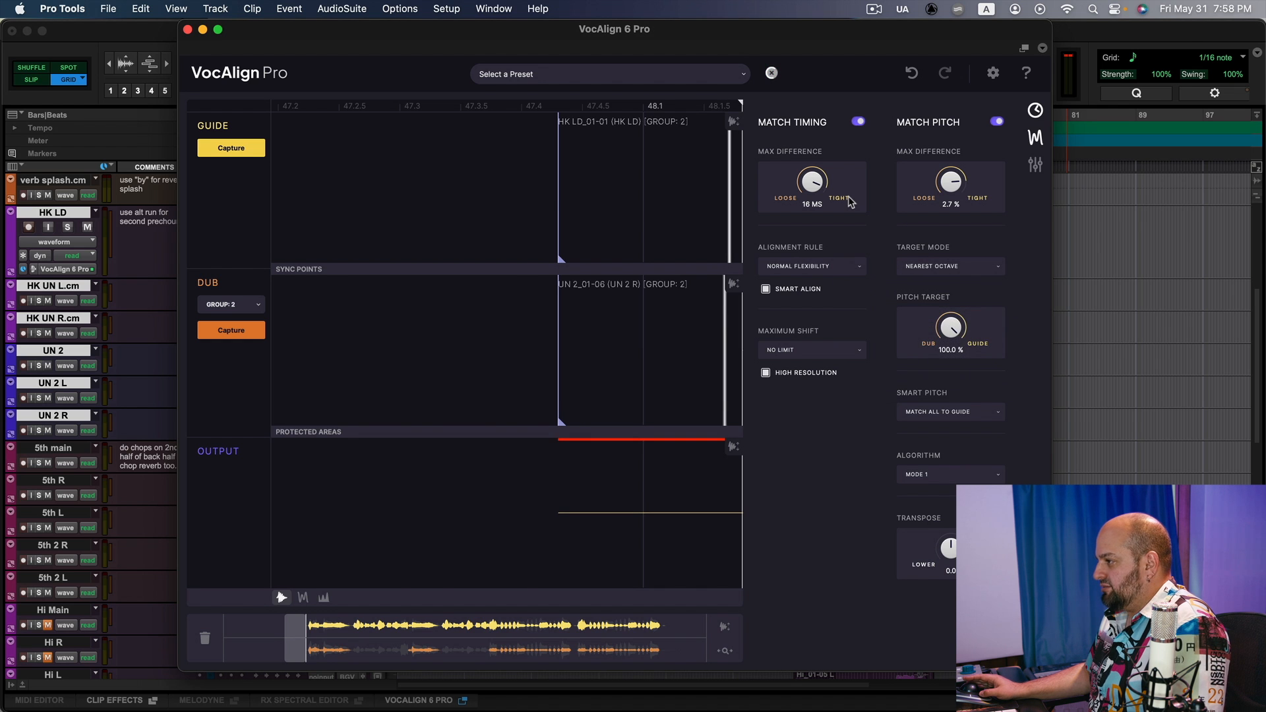
pyautogui.press('space')
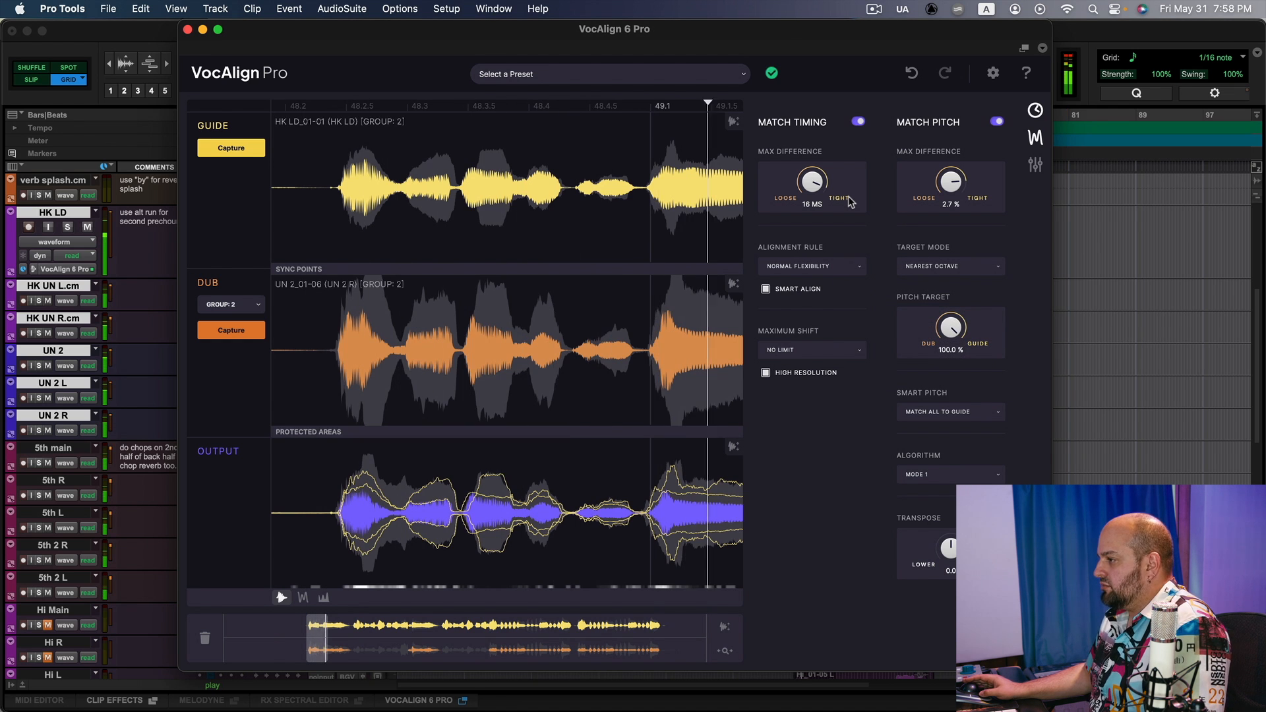